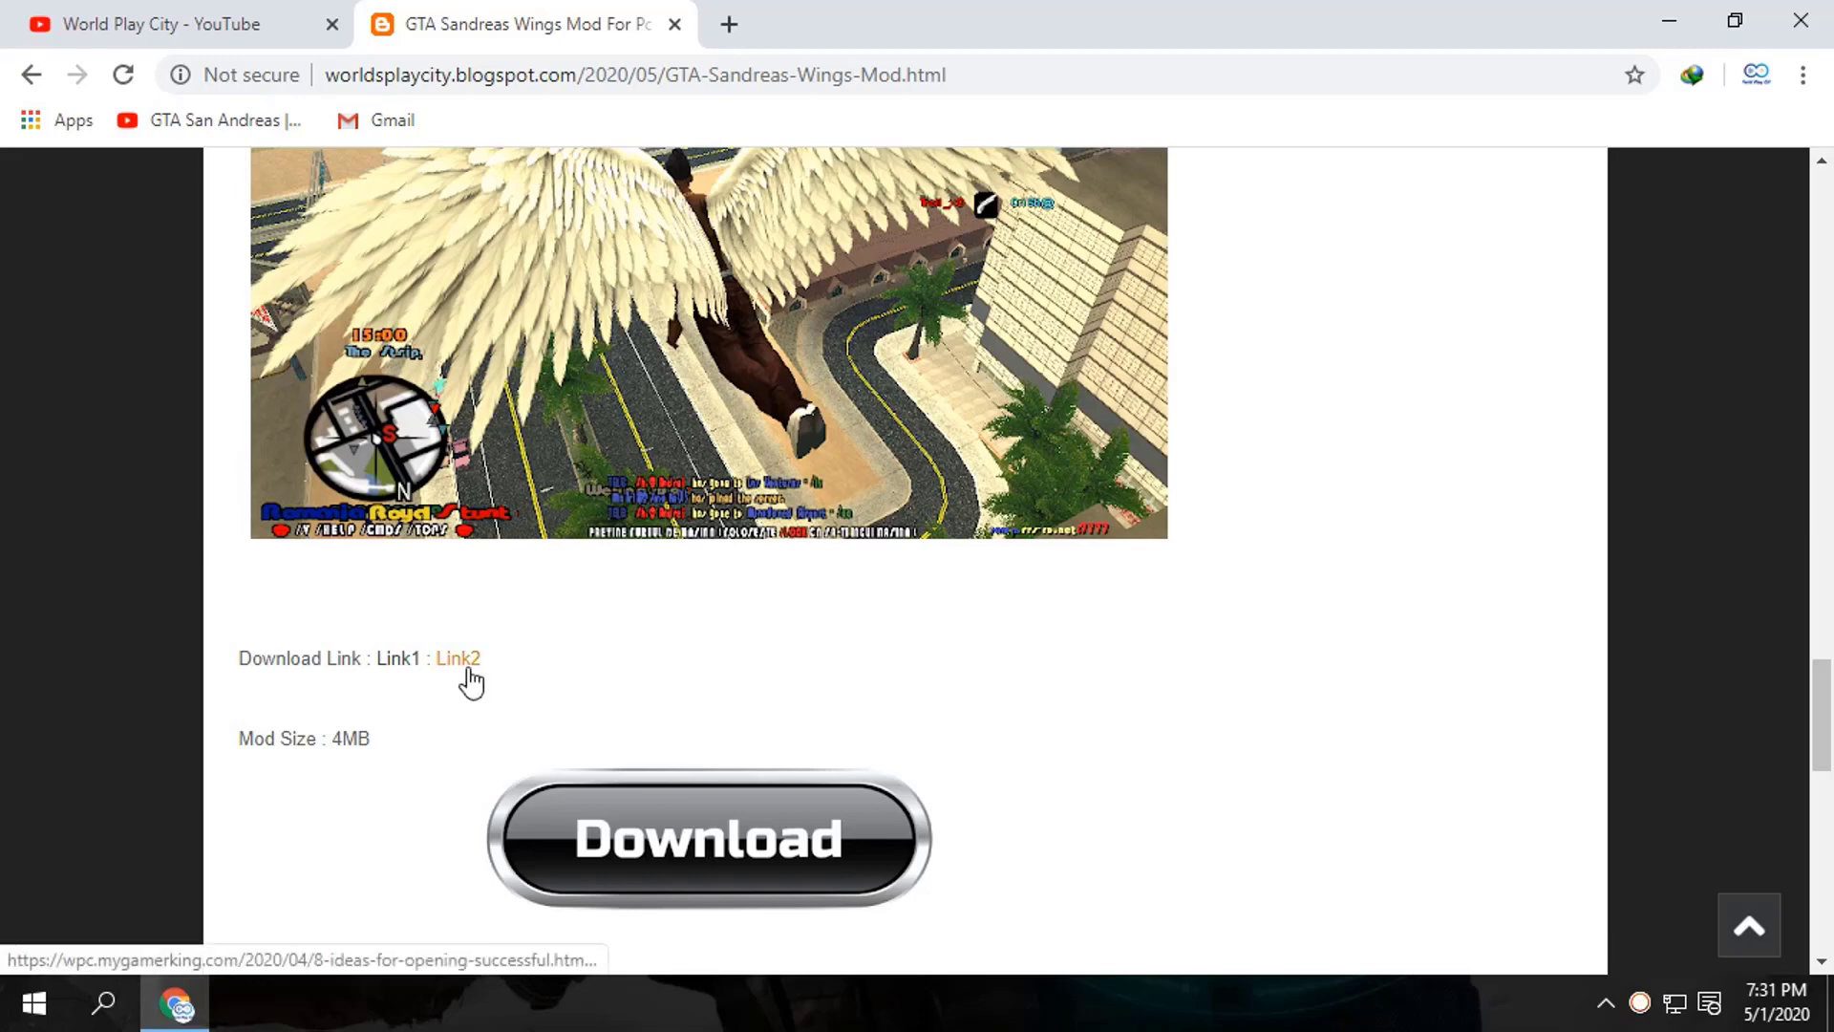
# Open the wings mod's Link2 download page and review its instructions about the banner and the link box.
pyautogui.click(467, 668)
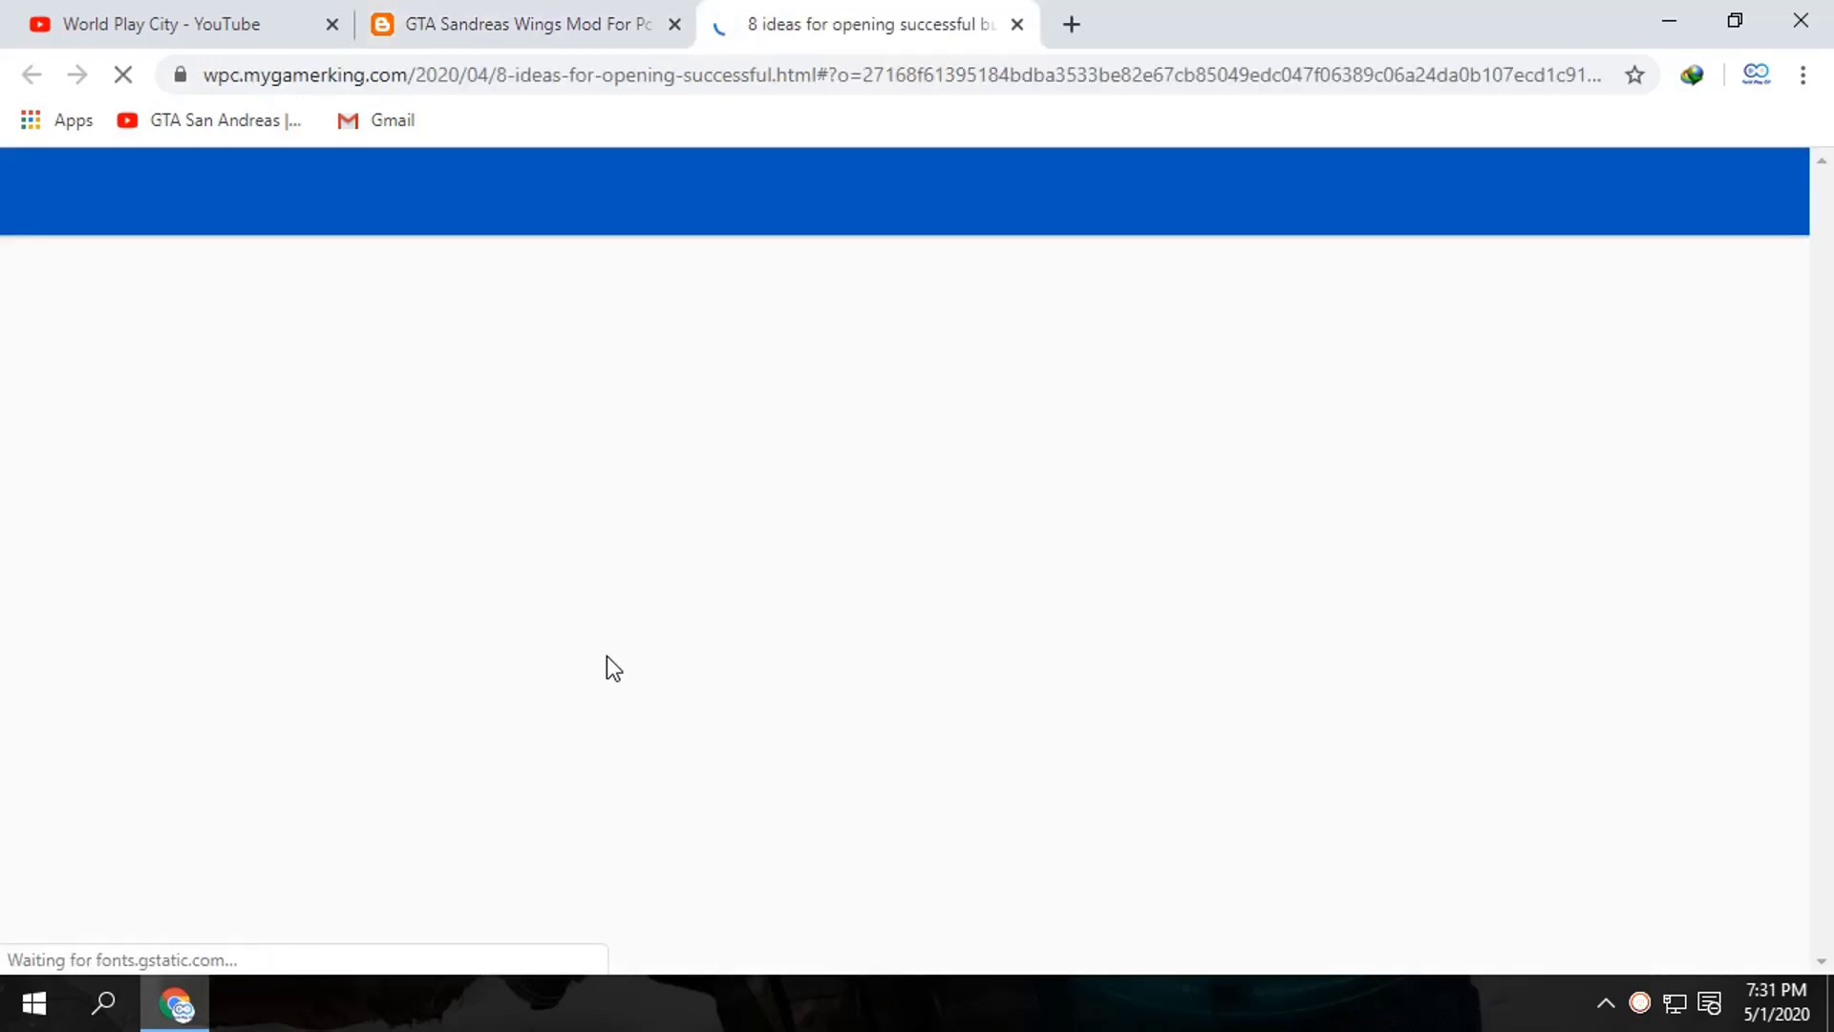
pyautogui.scroll(-10, 1077, 659)
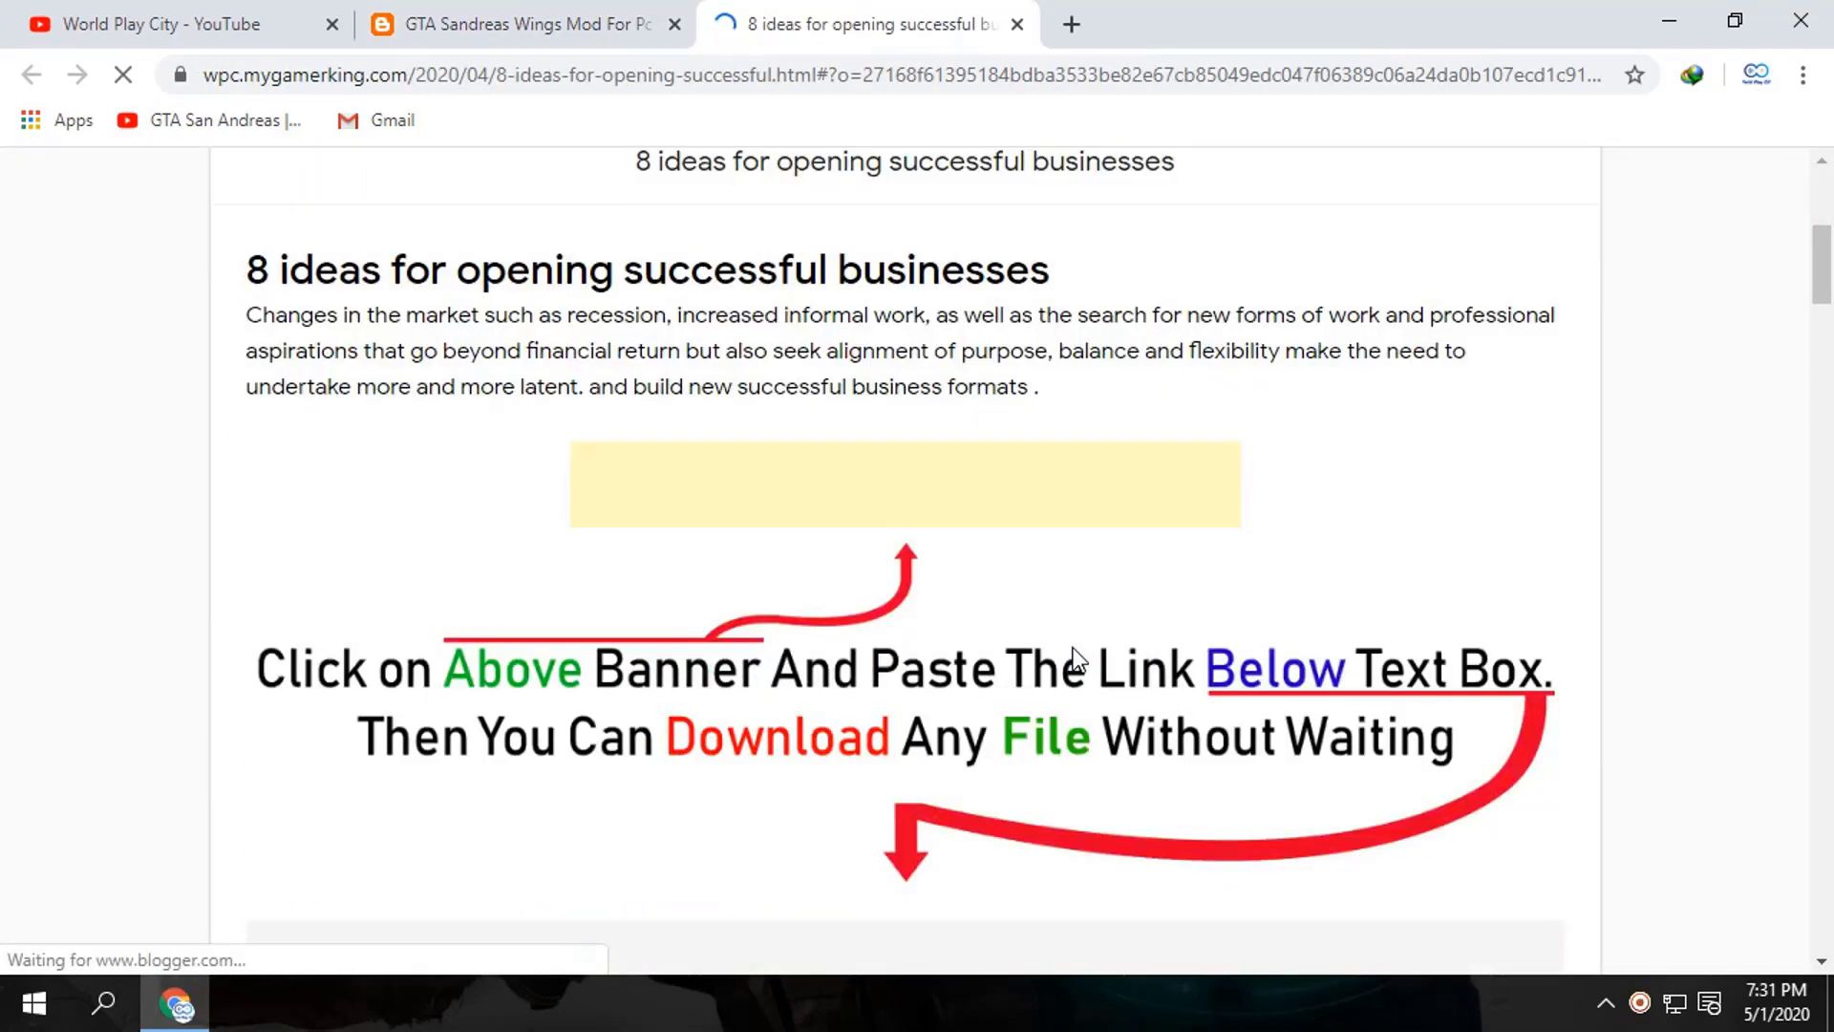
pyautogui.scroll(3, 1052, 687)
pyautogui.scroll(4, 1189, 460)
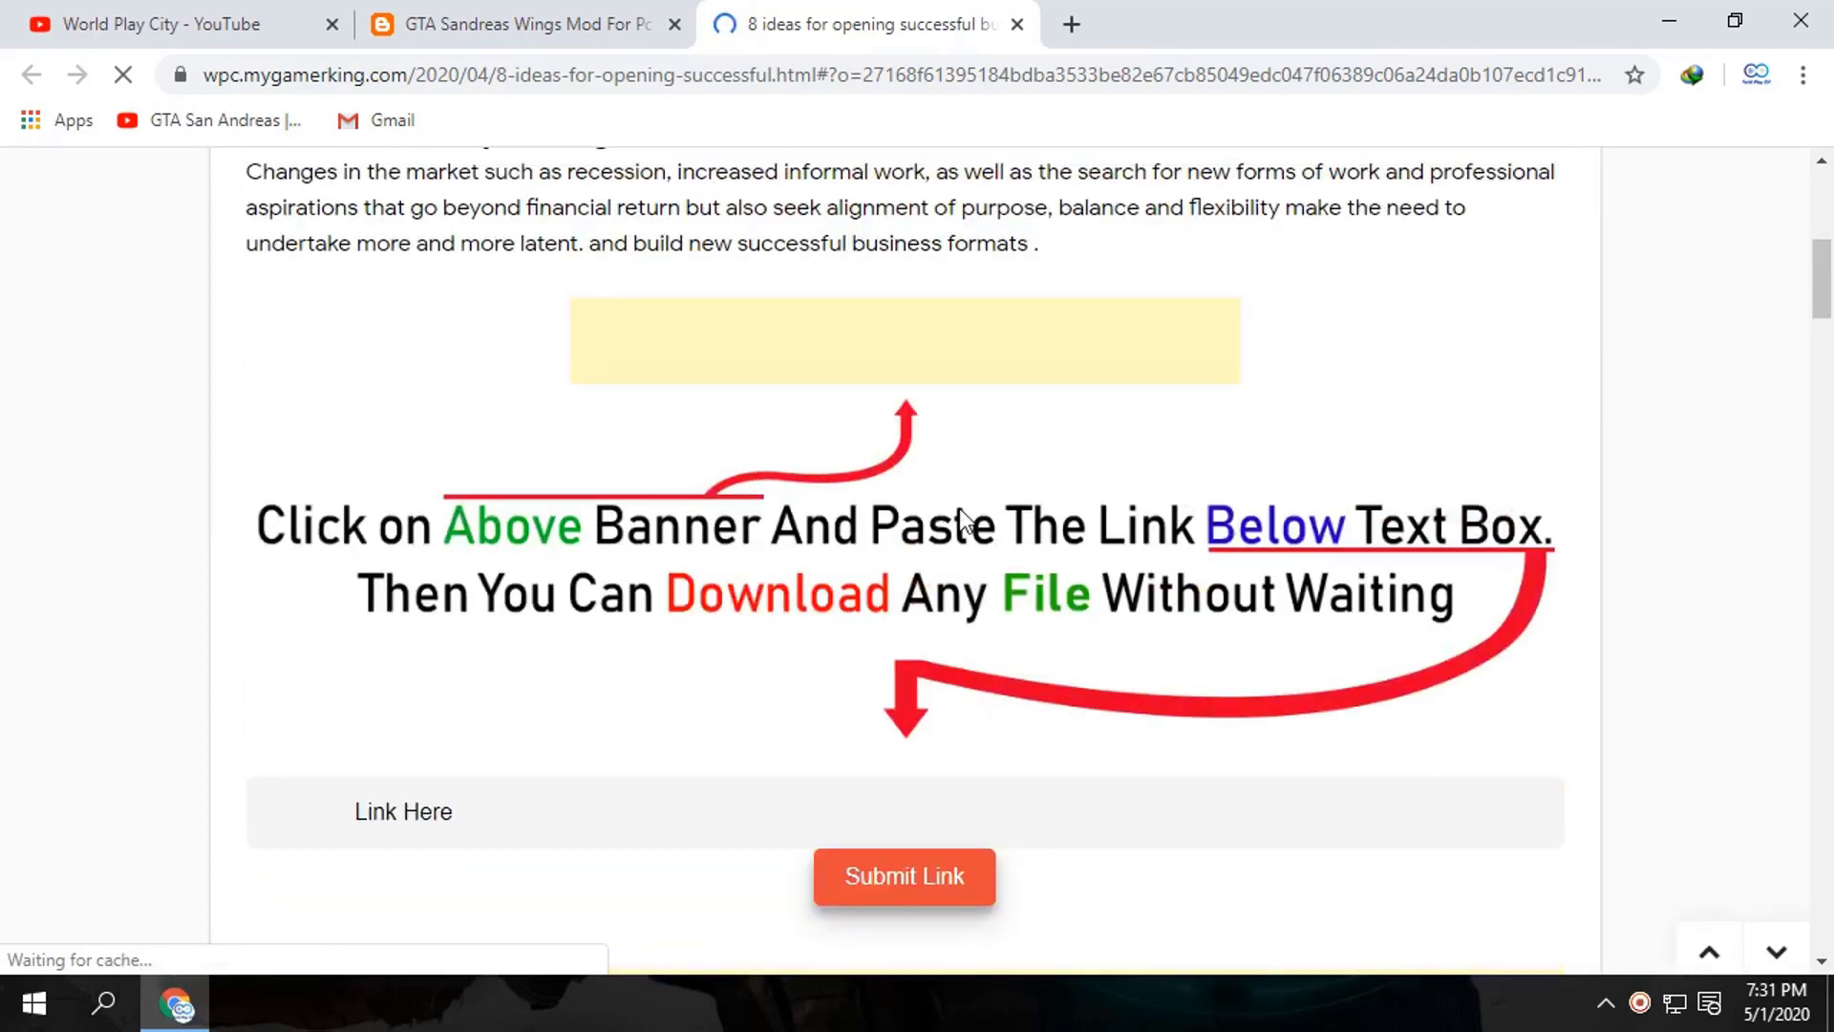
pyautogui.scroll(-3, 381, 396)
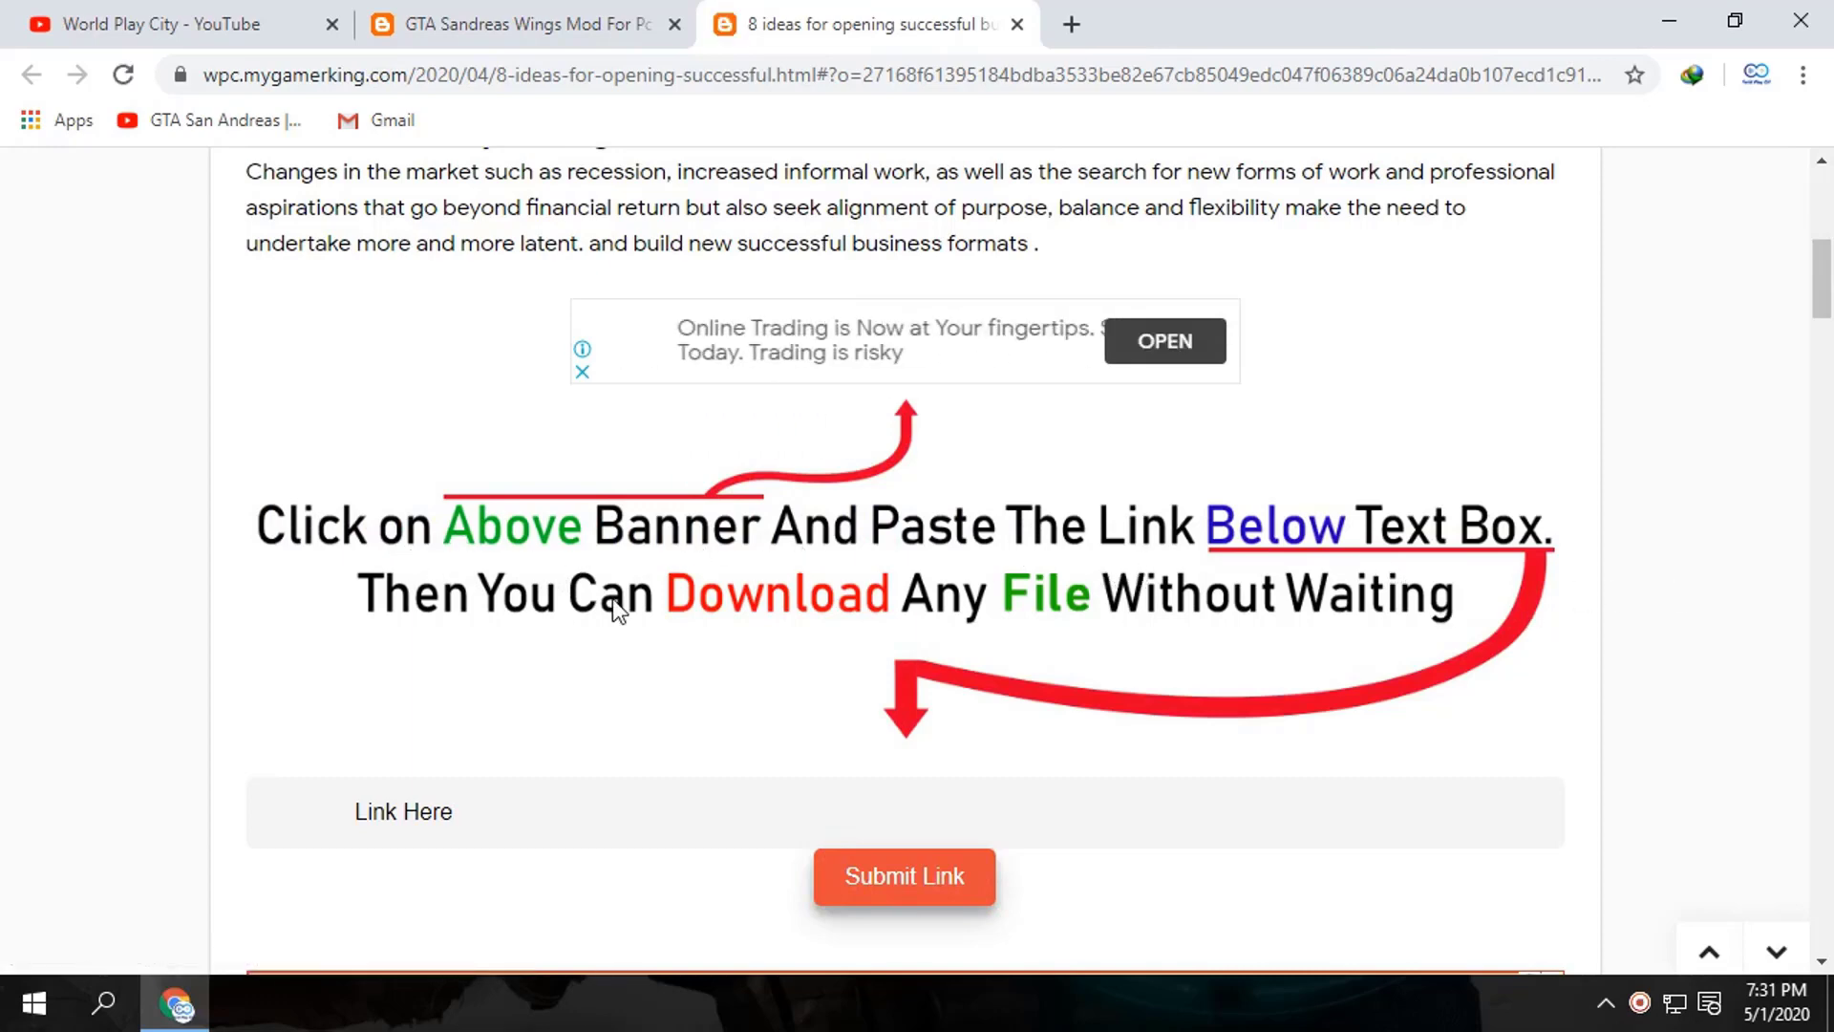
pyautogui.scroll(2, 1471, 607)
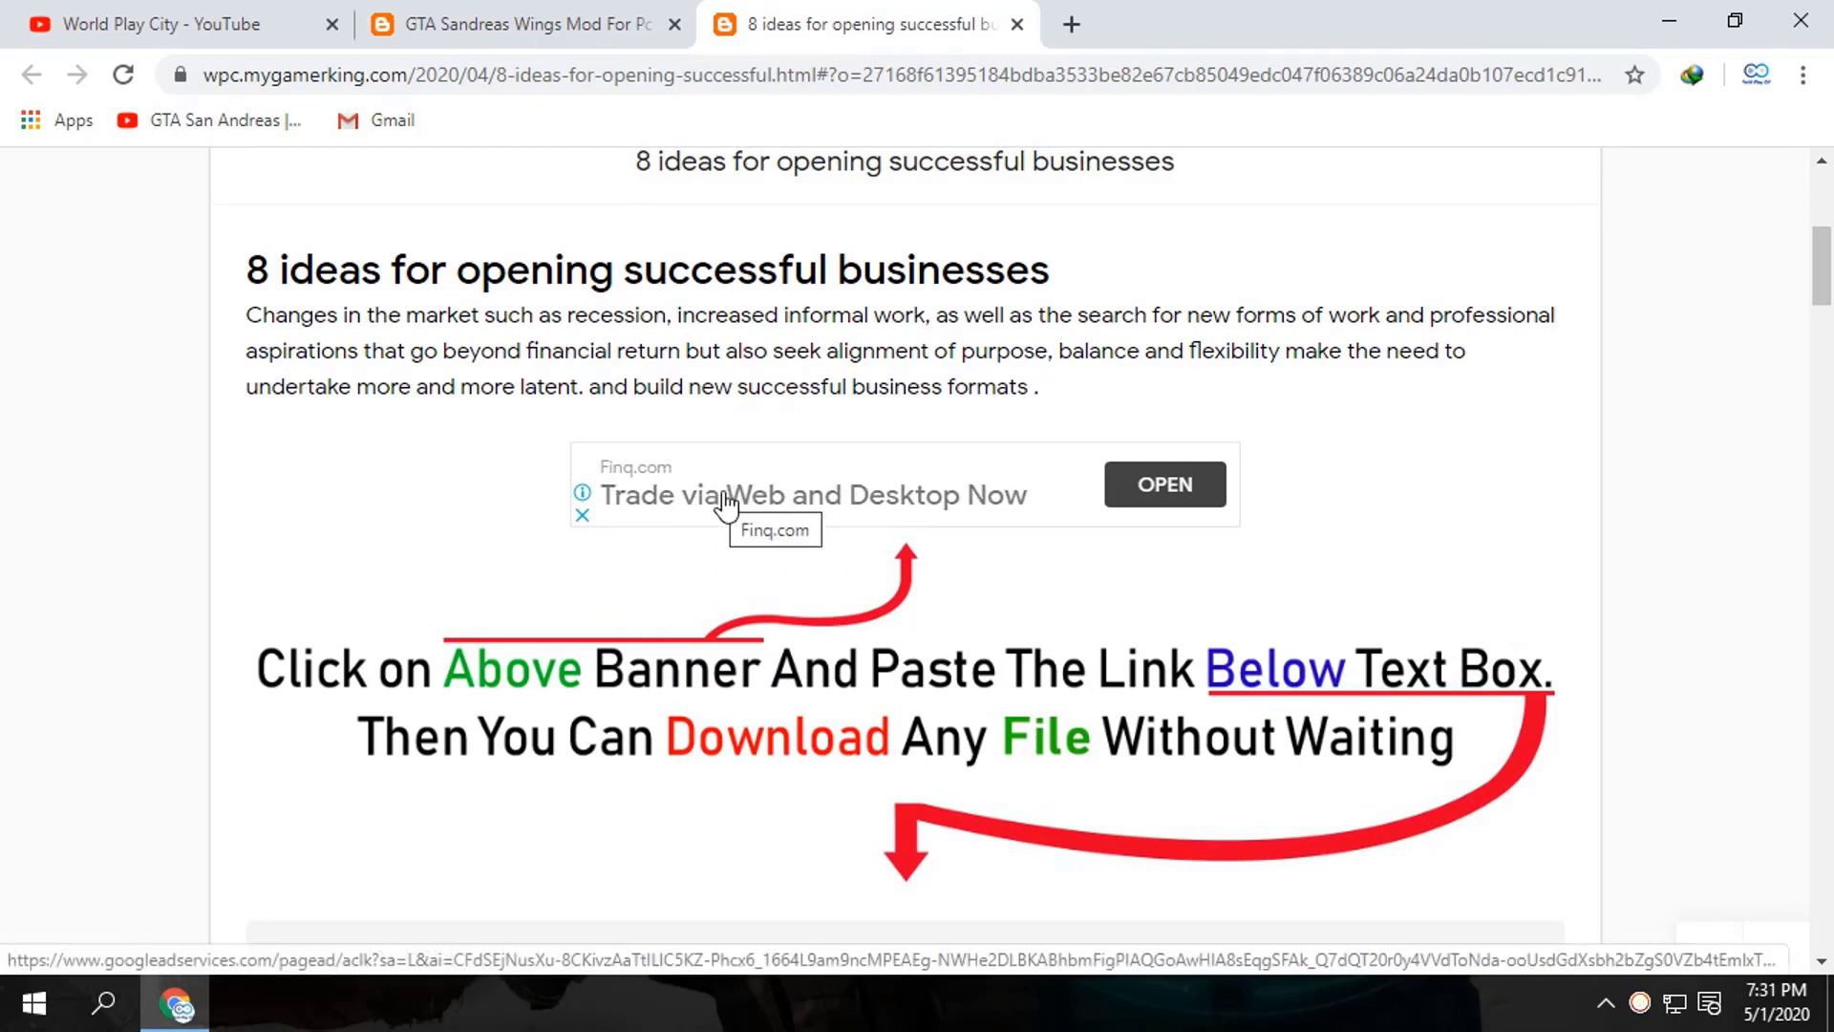
pyautogui.scroll(-8, 585, 675)
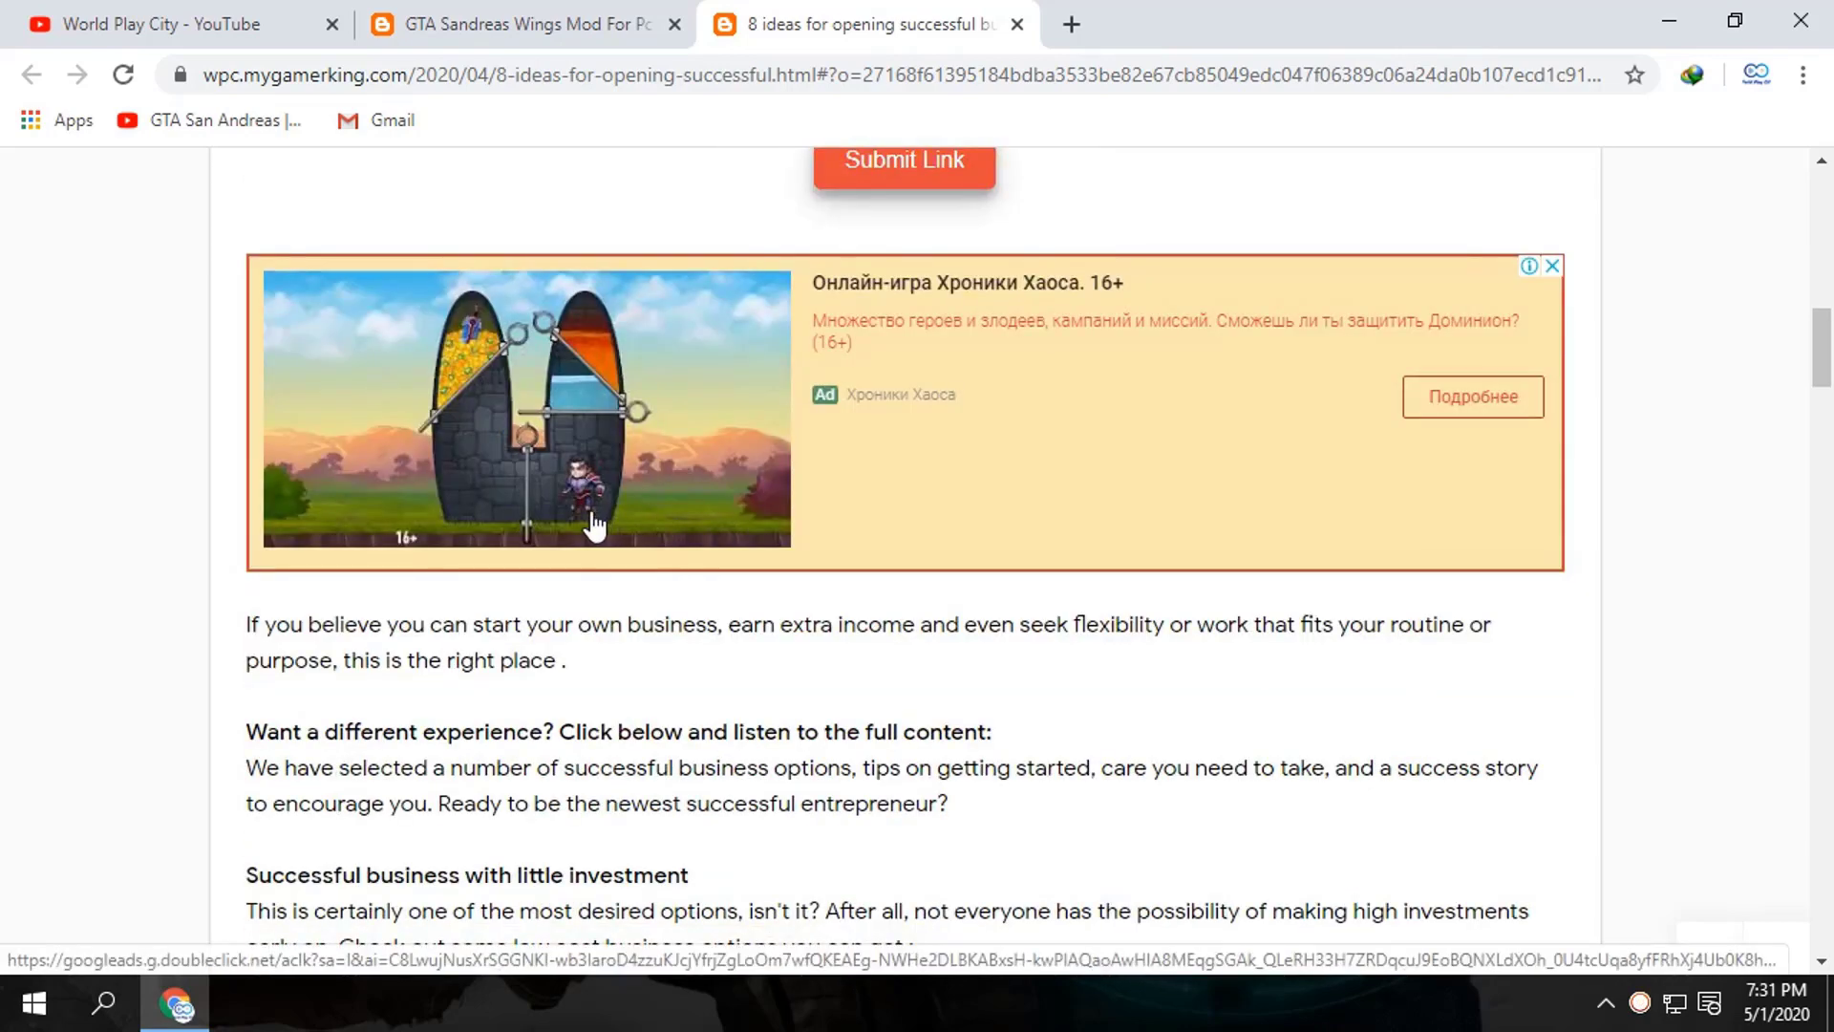
# Go through the link submission area and follow Download Now to the mod archive's Google Drive page.
pyautogui.scroll(3, 594, 524)
pyautogui.click(444, 361)
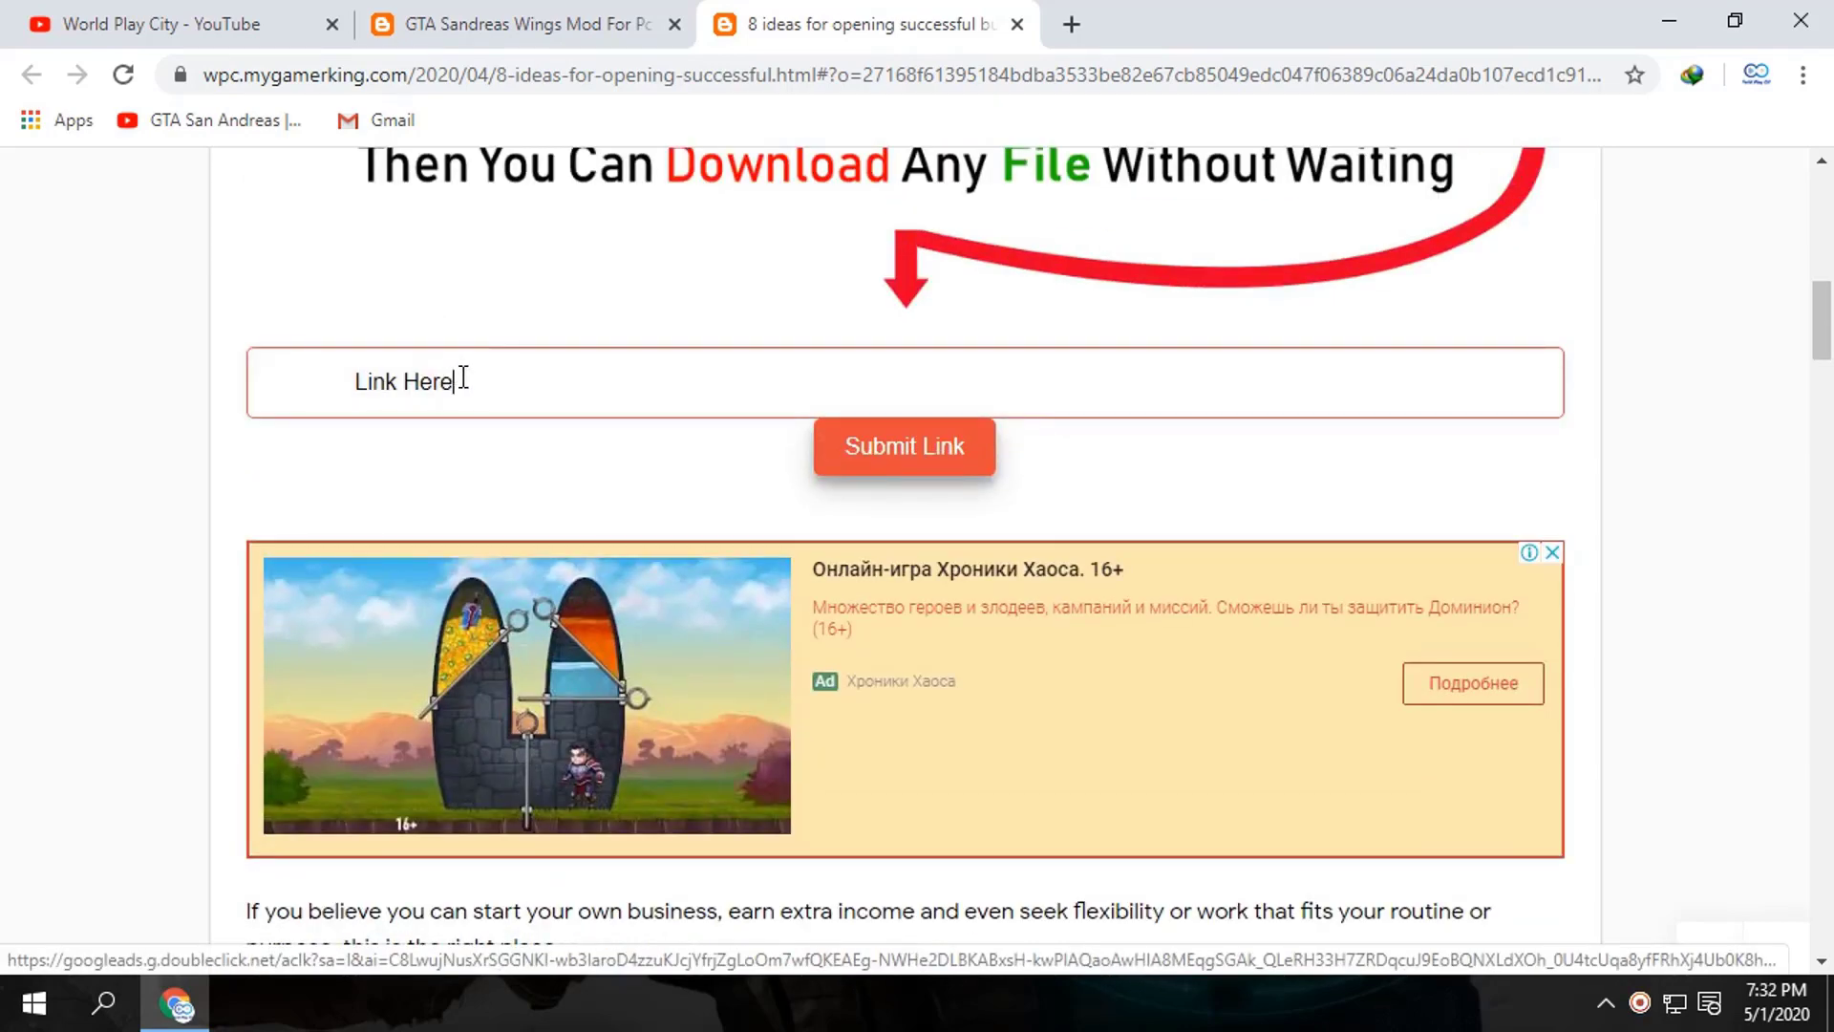
pyautogui.click(912, 463)
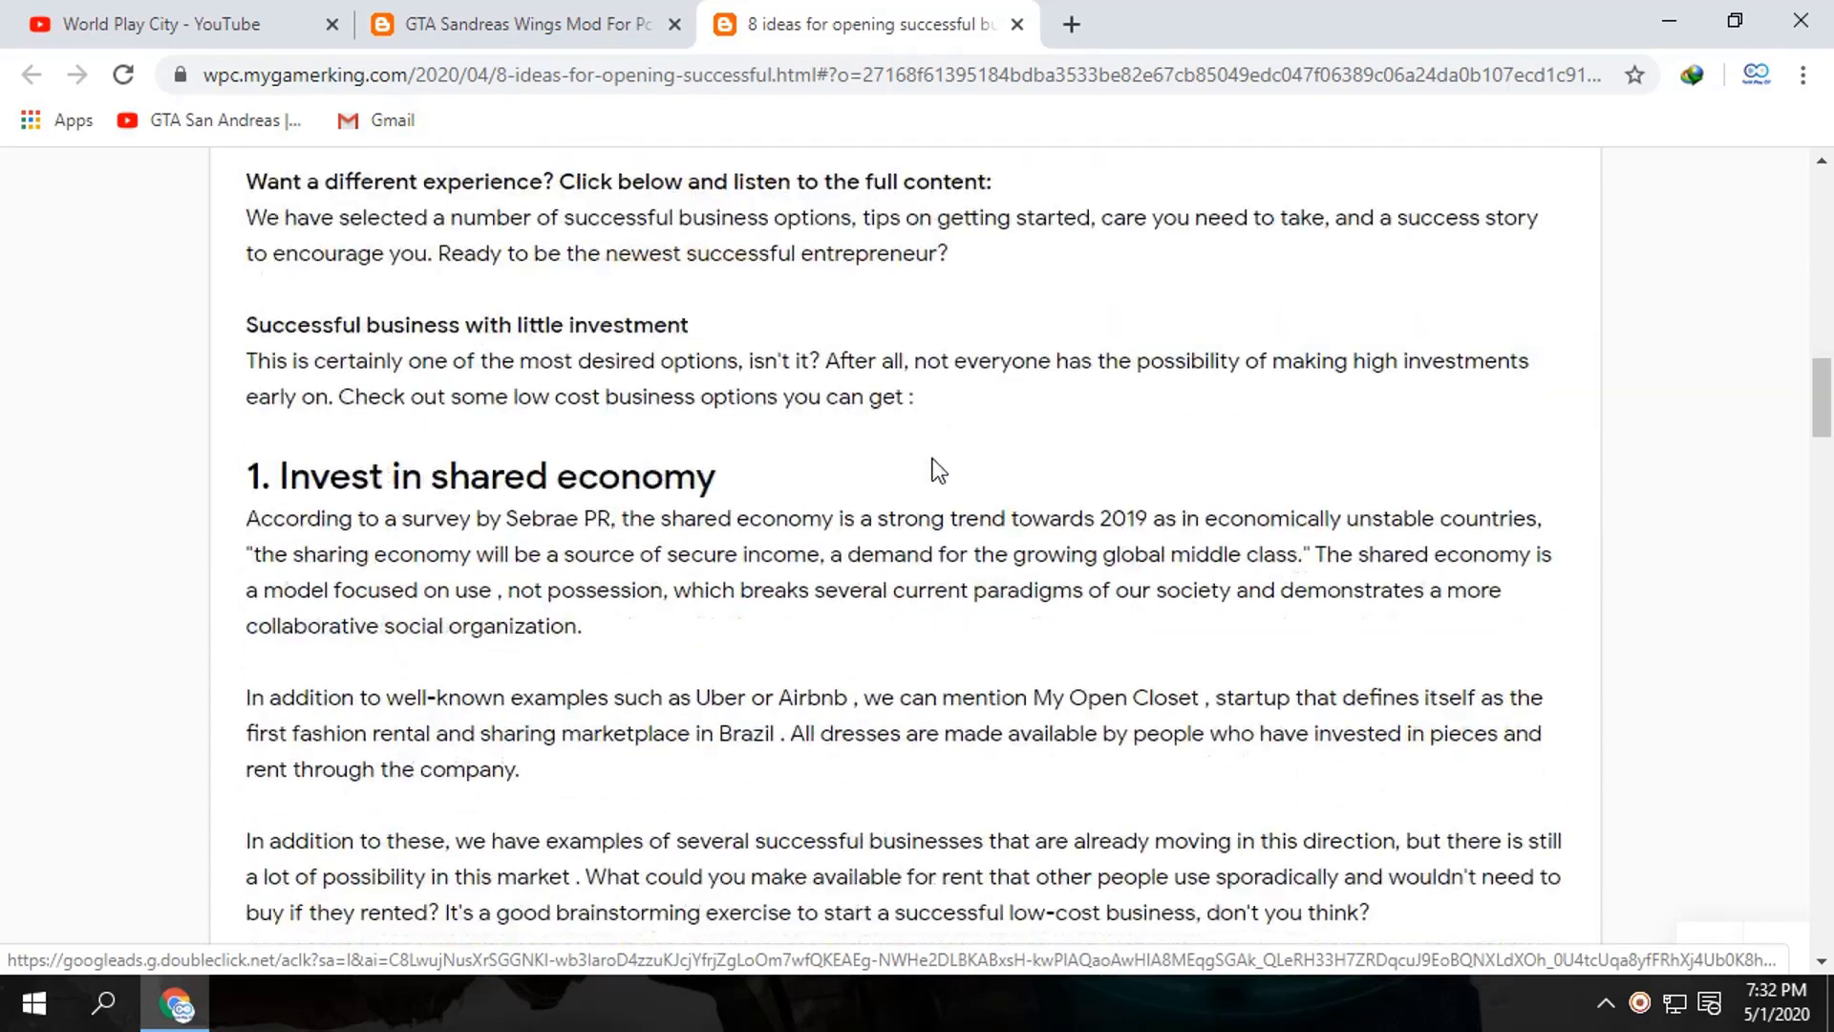
pyautogui.scroll(-20, 891, 524)
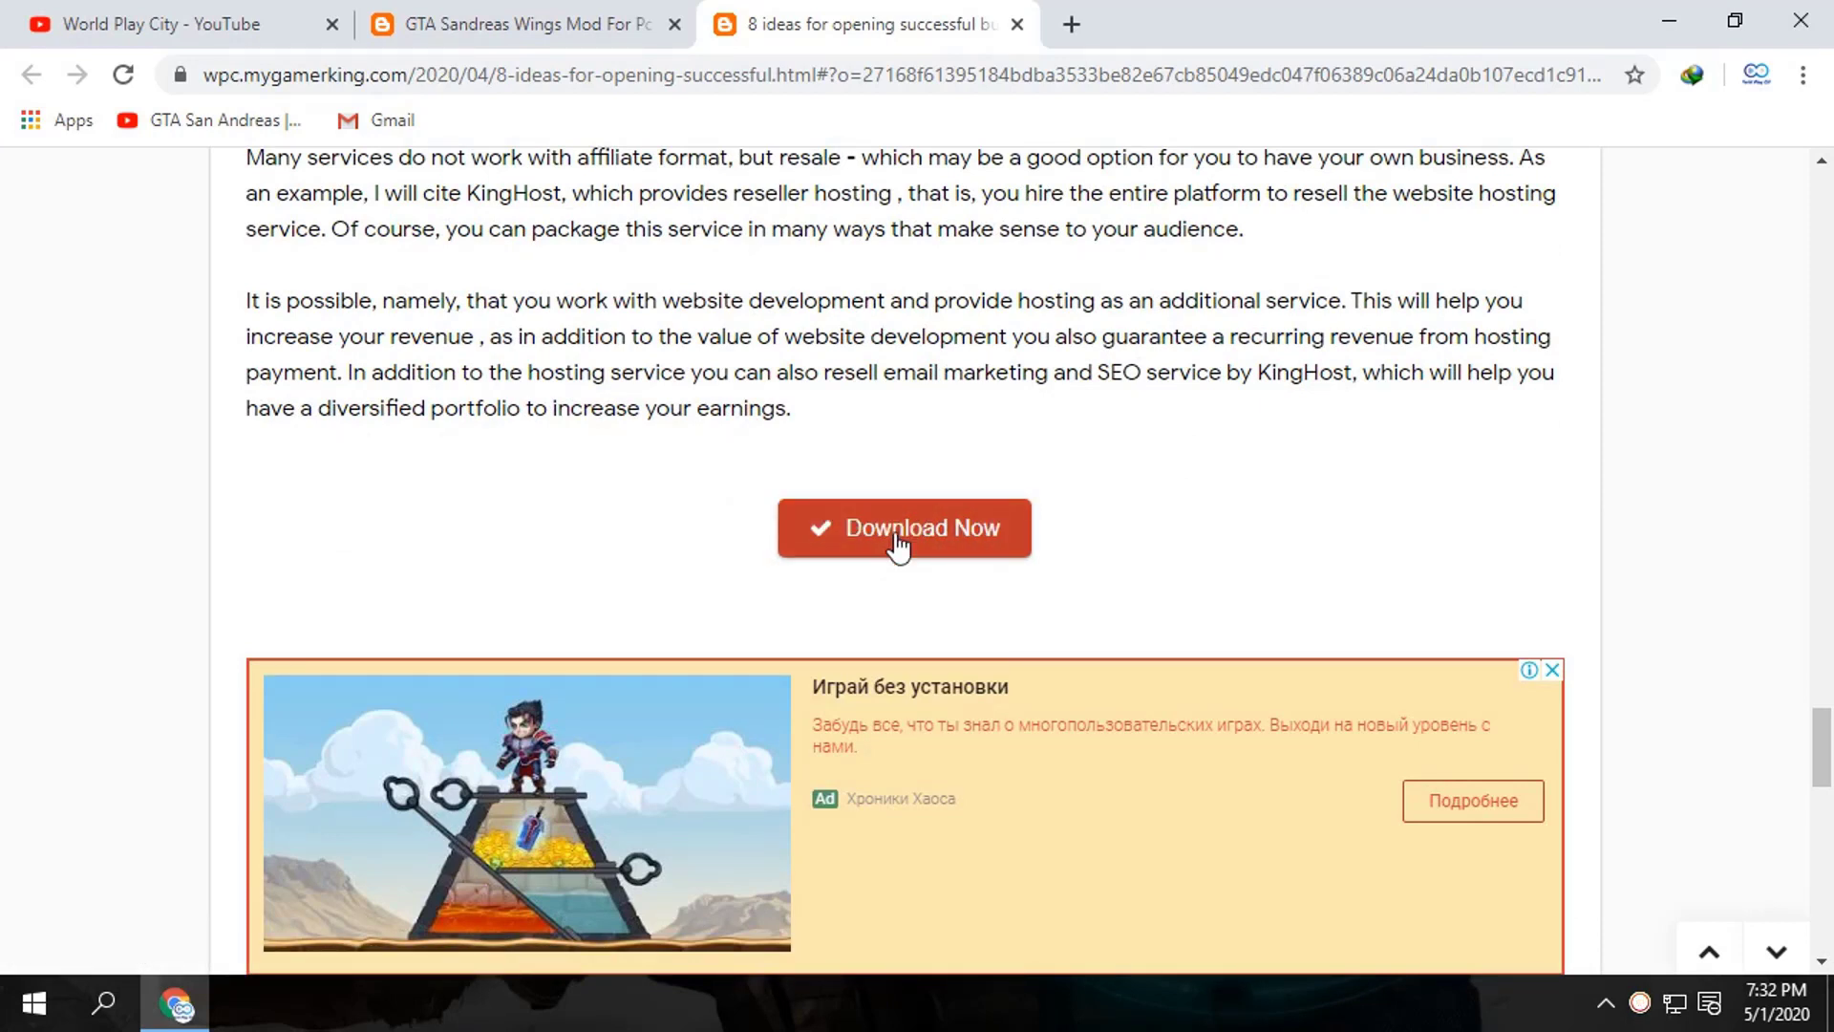
pyautogui.click(897, 548)
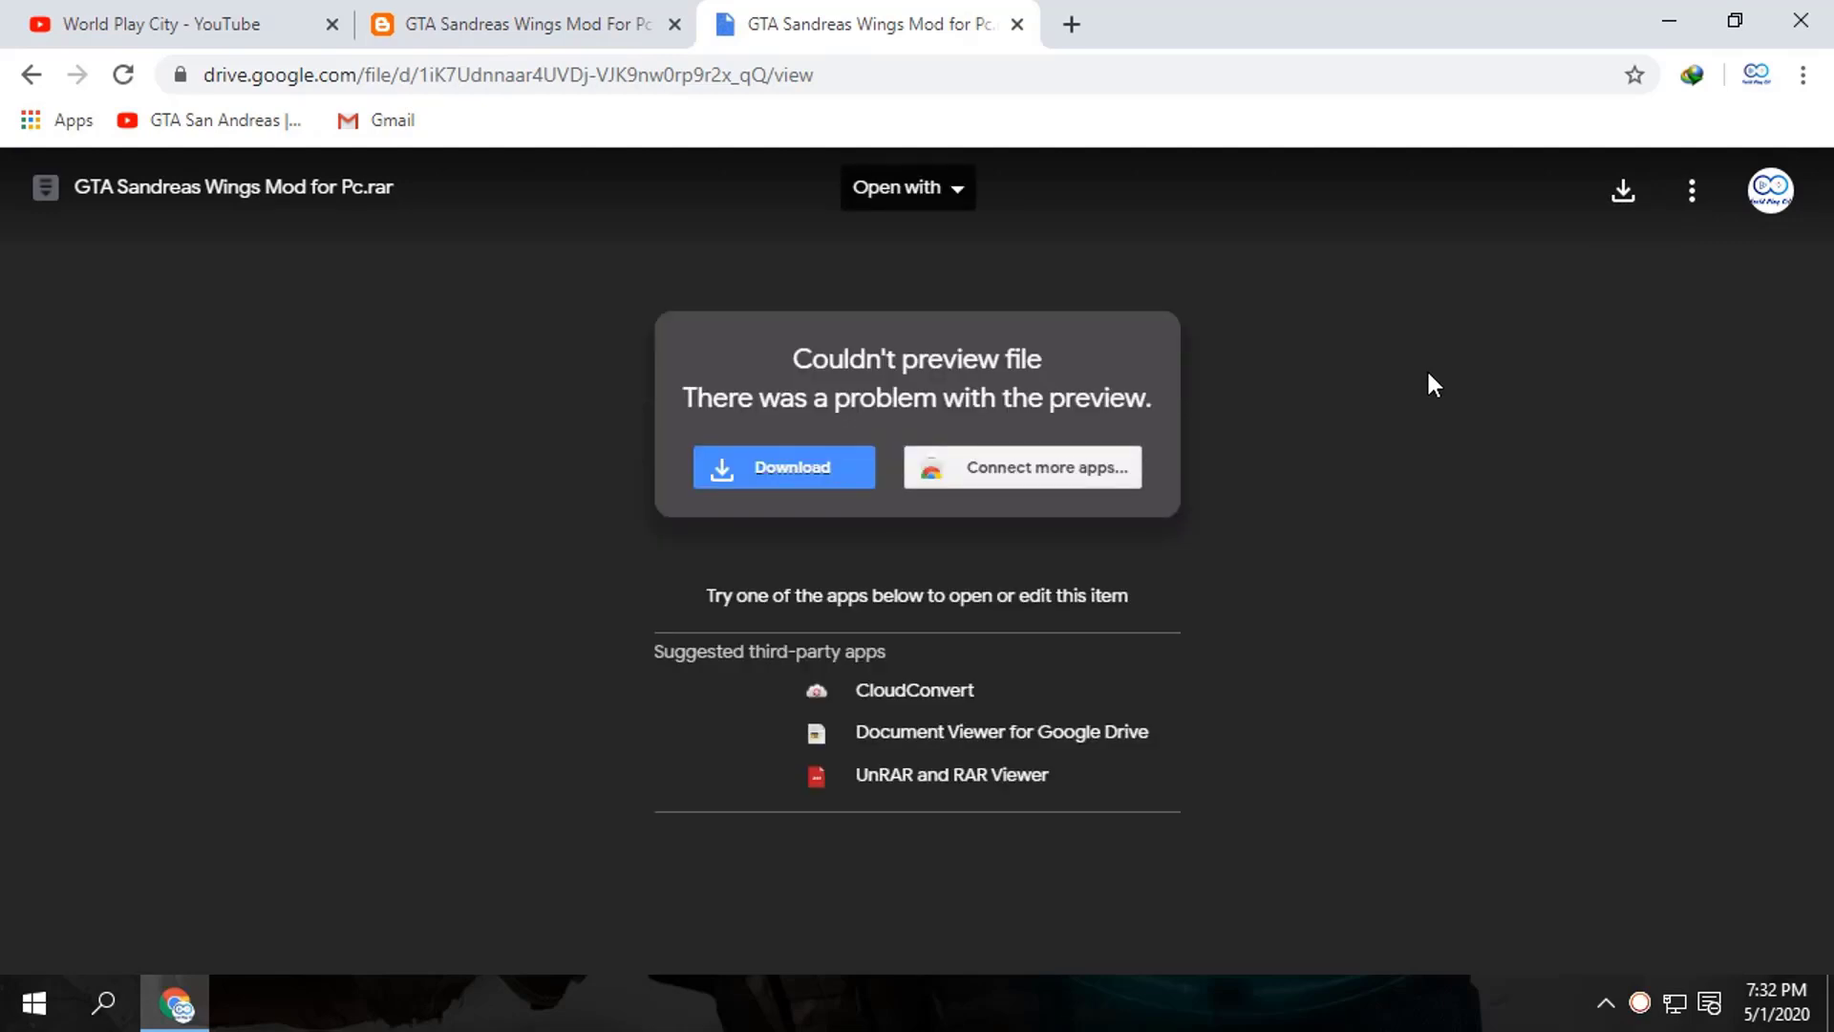
# Switch to the desktop, refresh it, reposition the GTA Sandreas Wings Mod for Pc archive and extract it there.
pyautogui.click(1658, 10)
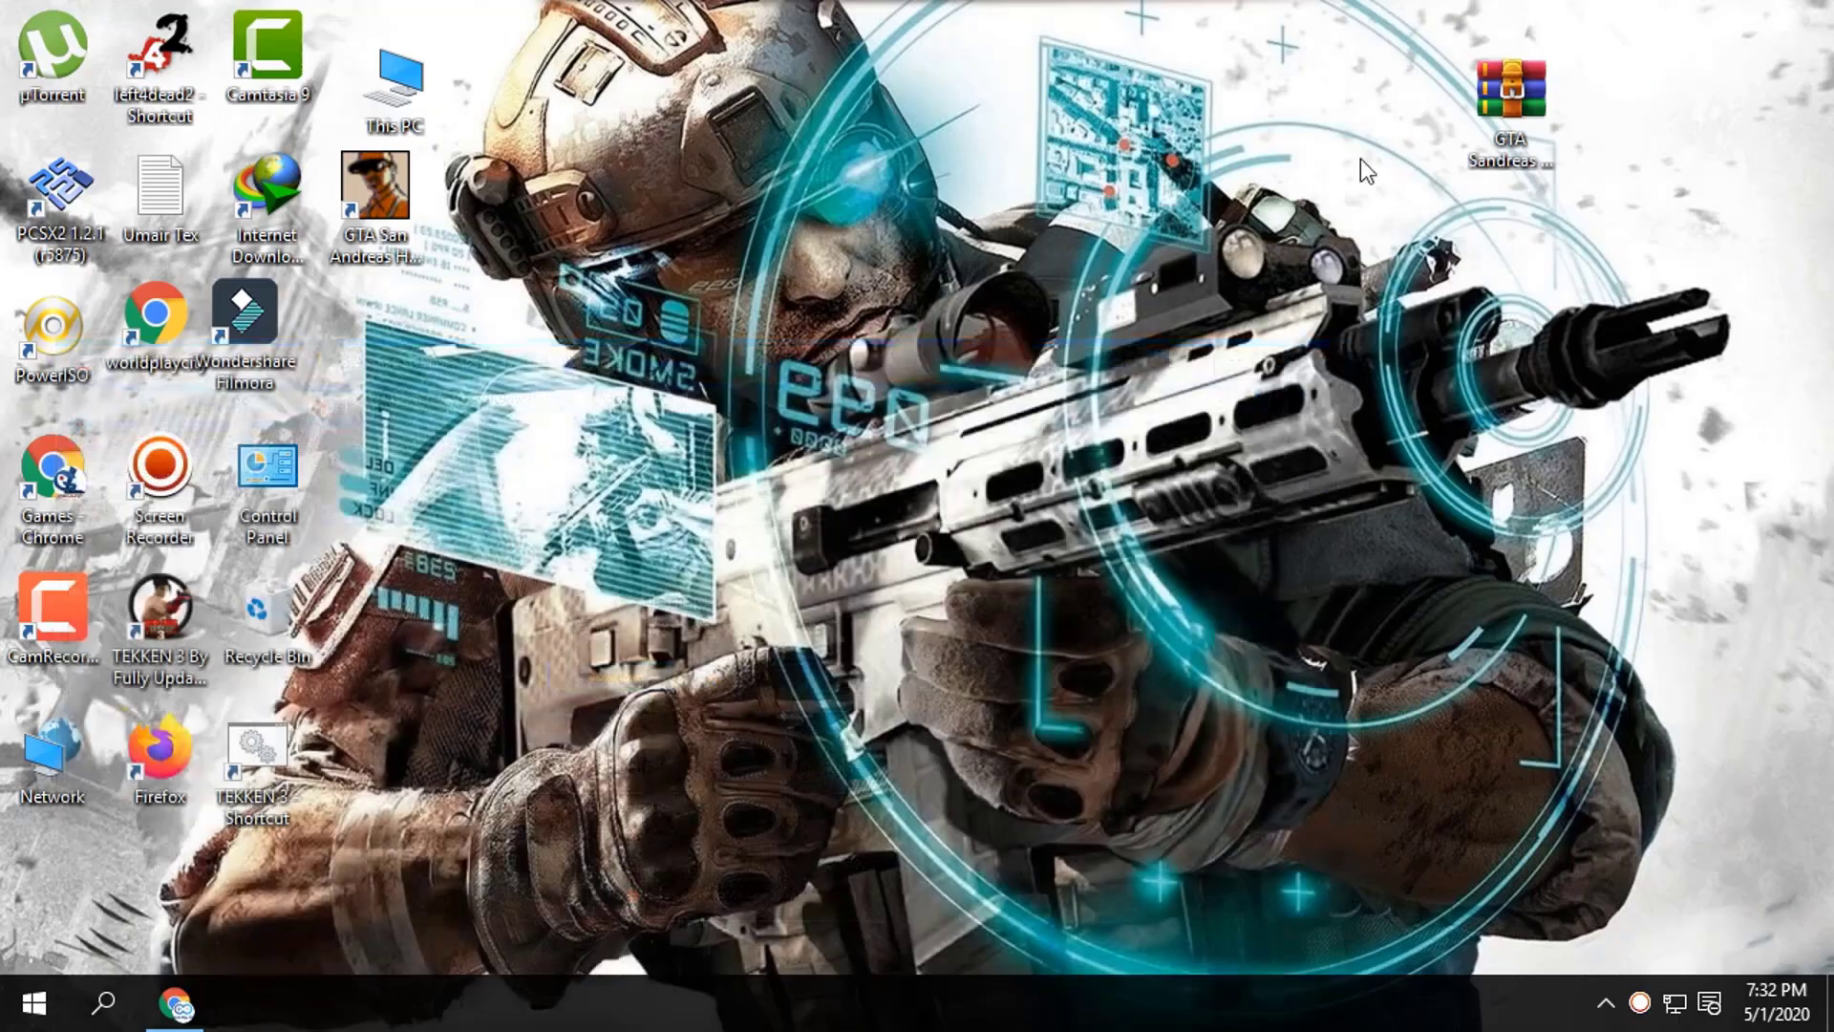
pyautogui.rightClick(1228, 231)
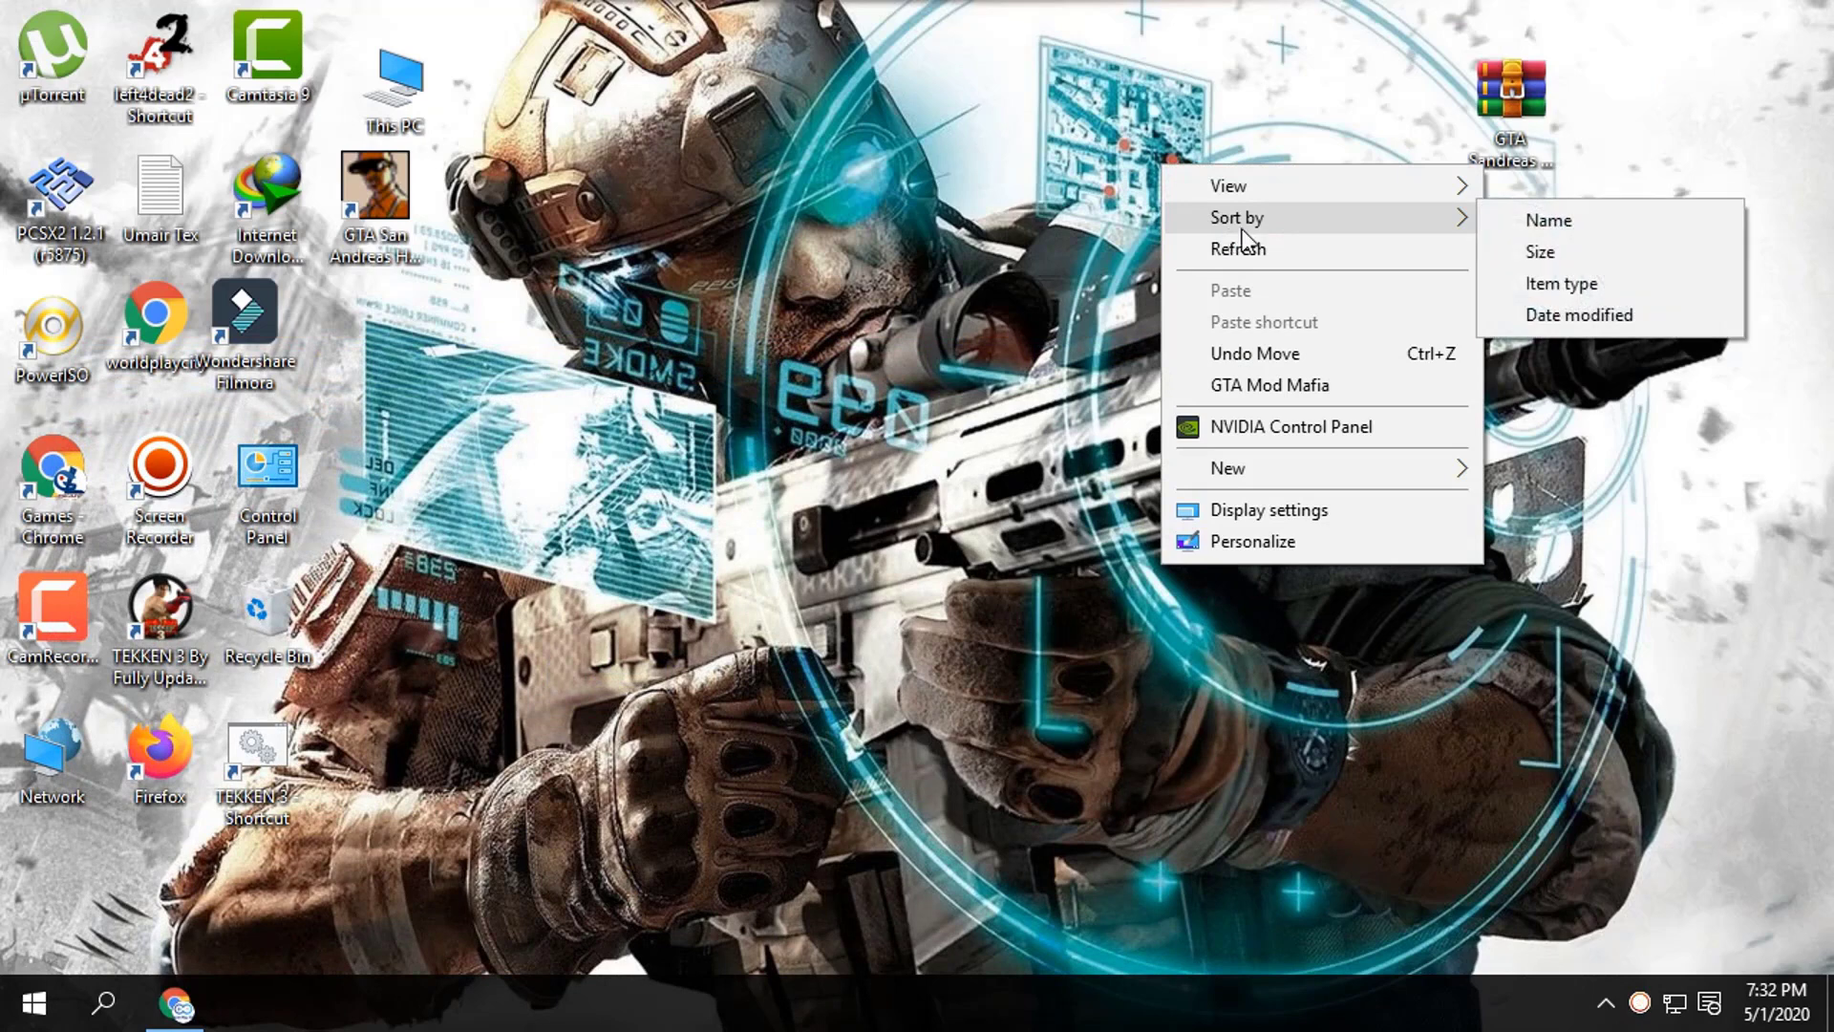
pyautogui.click(1234, 249)
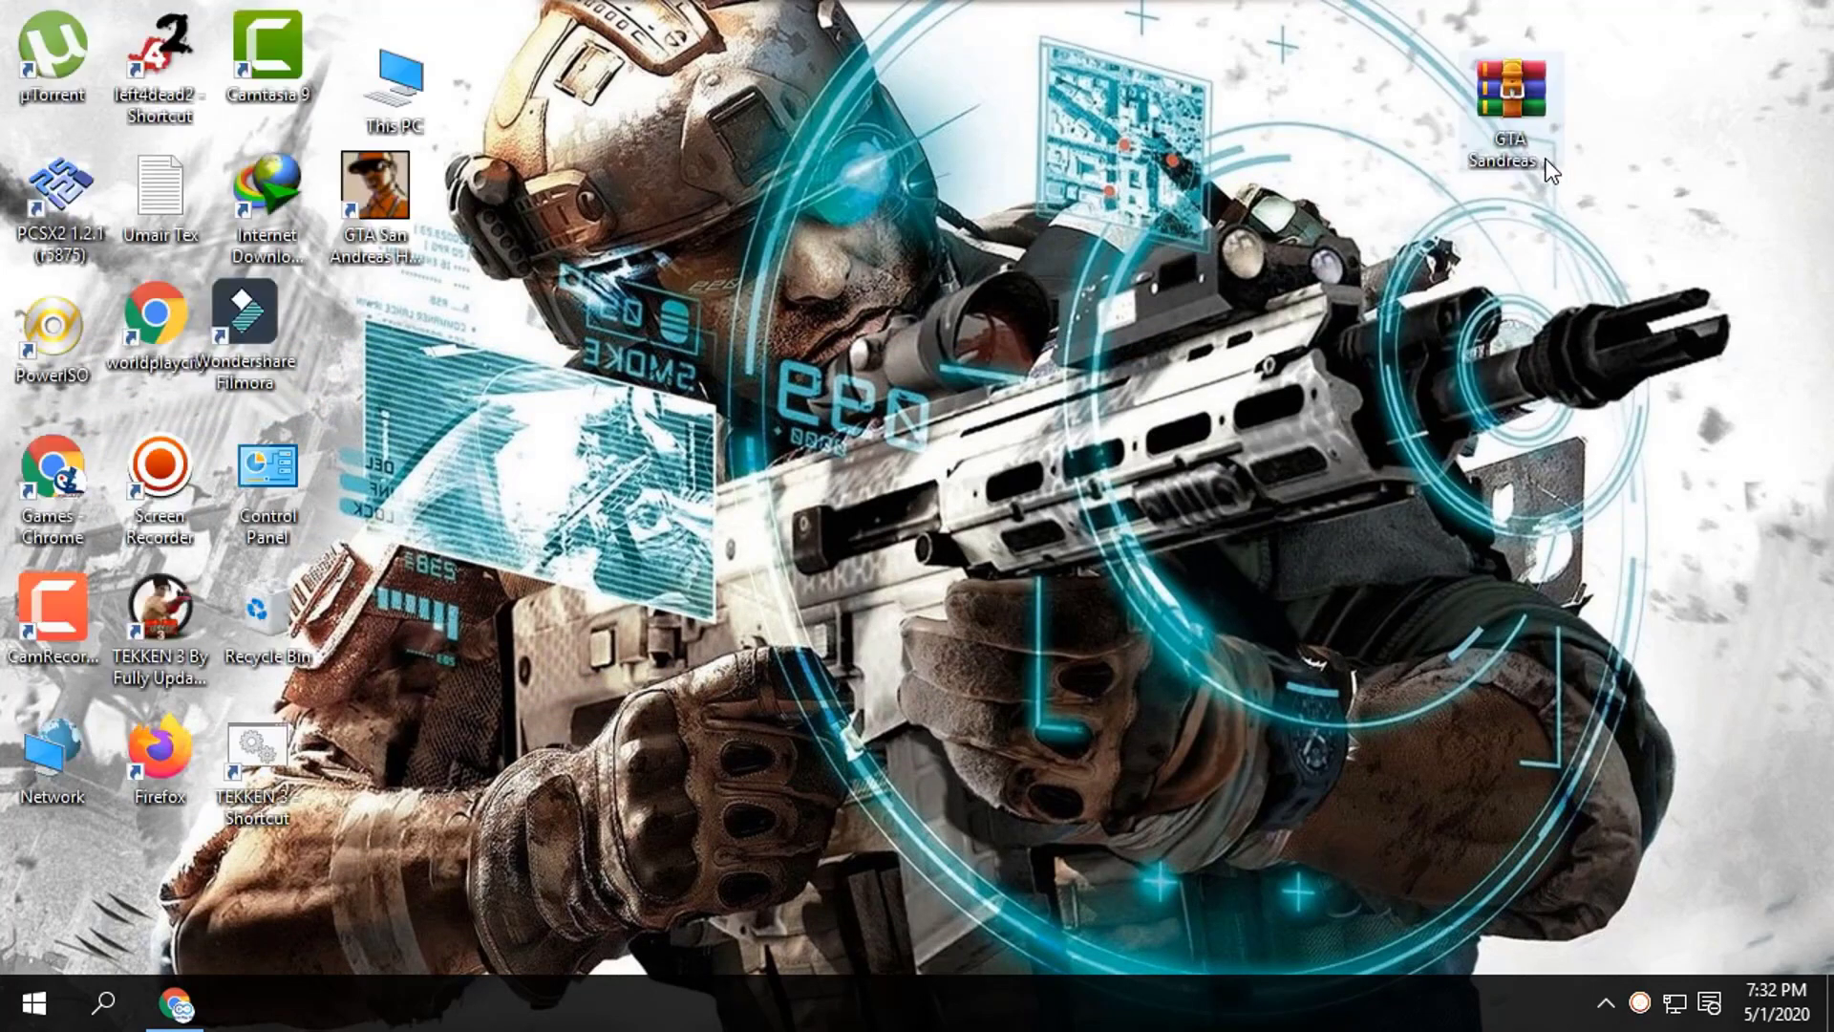
pyautogui.moveTo(1504, 138); pyautogui.dragTo(1251, 107)
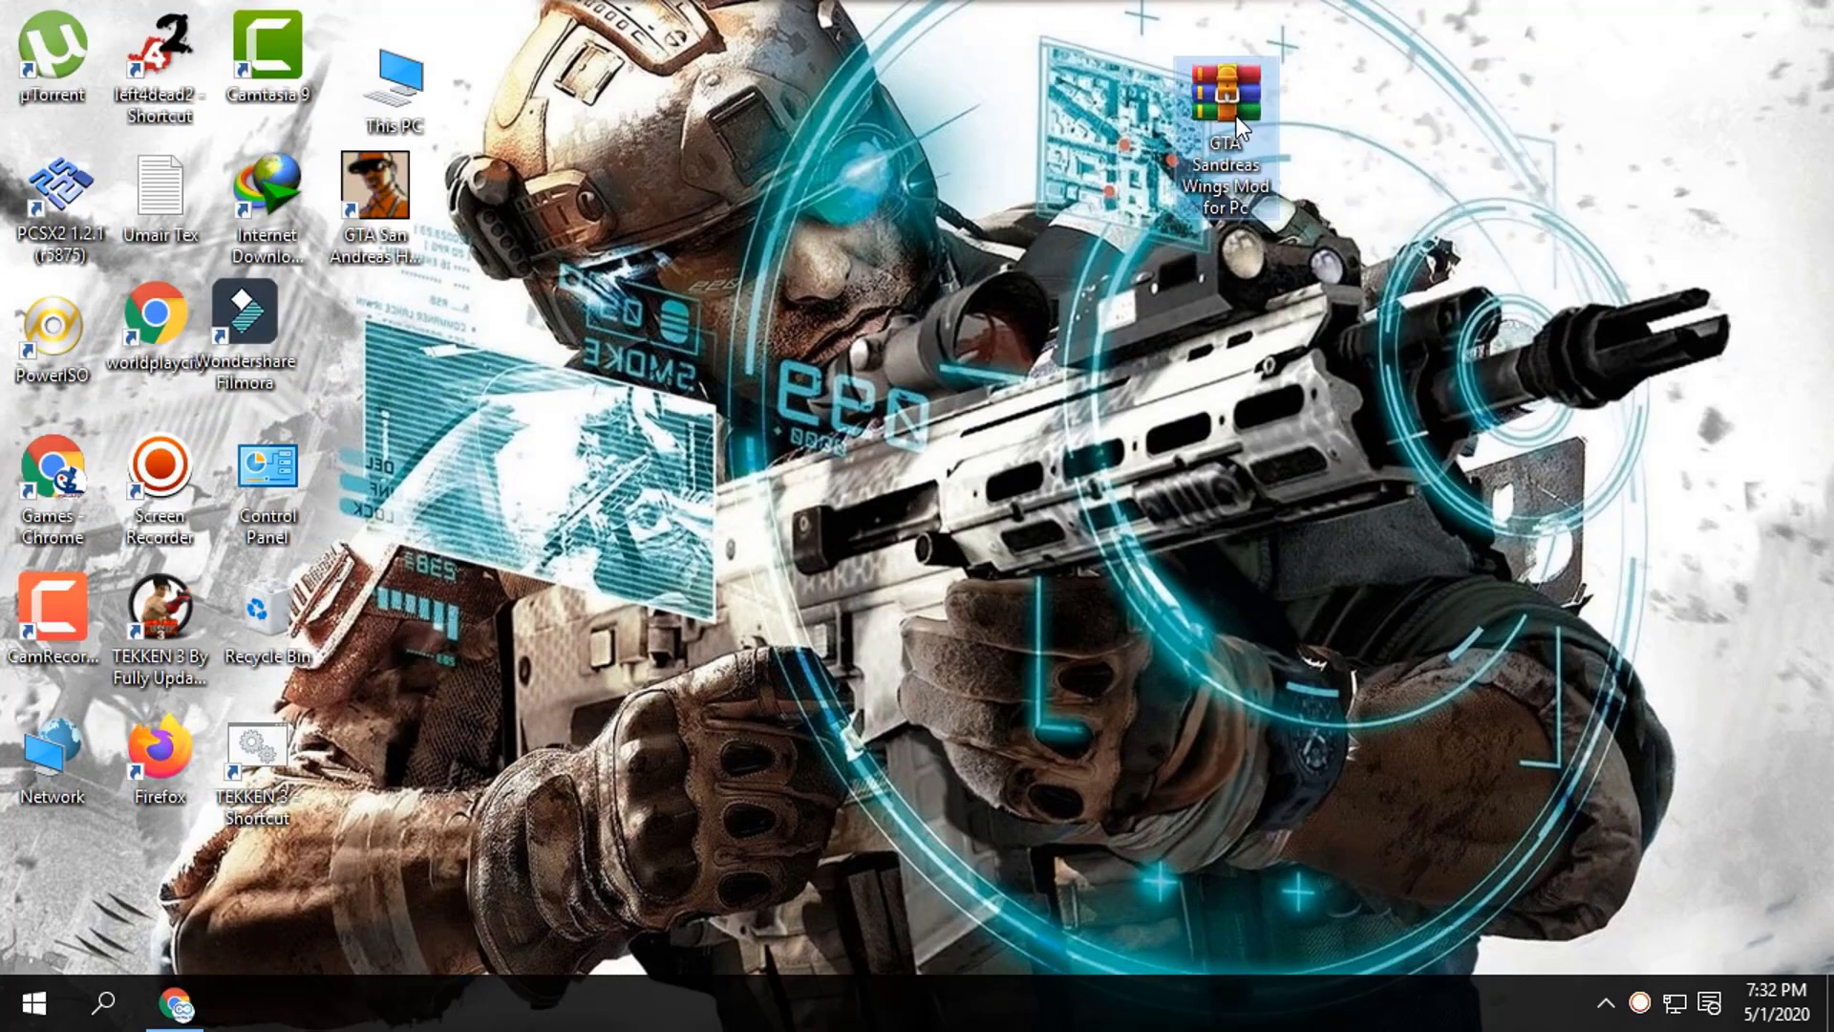
pyautogui.doubleClick(1234, 101)
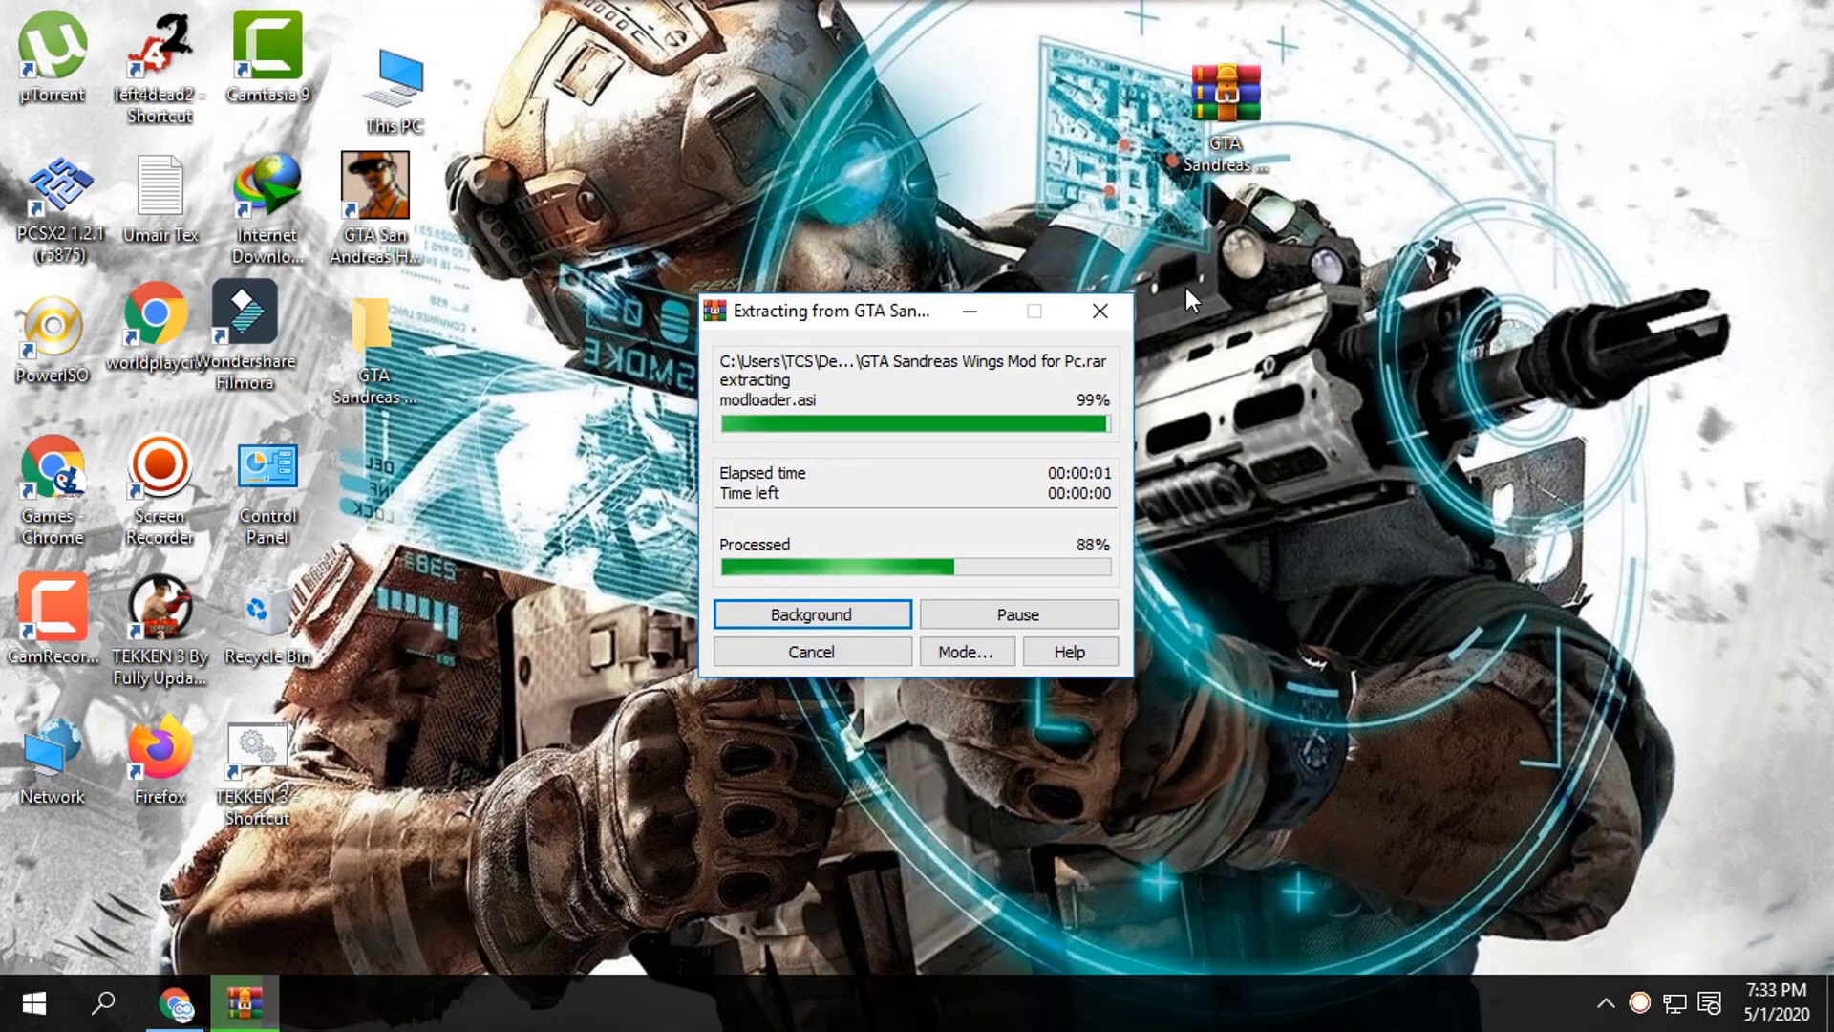
# Copy all files and folders from To Your GTA SA FileLocation inside the extracted wings mod folder.
pyautogui.doubleClick(345, 335)
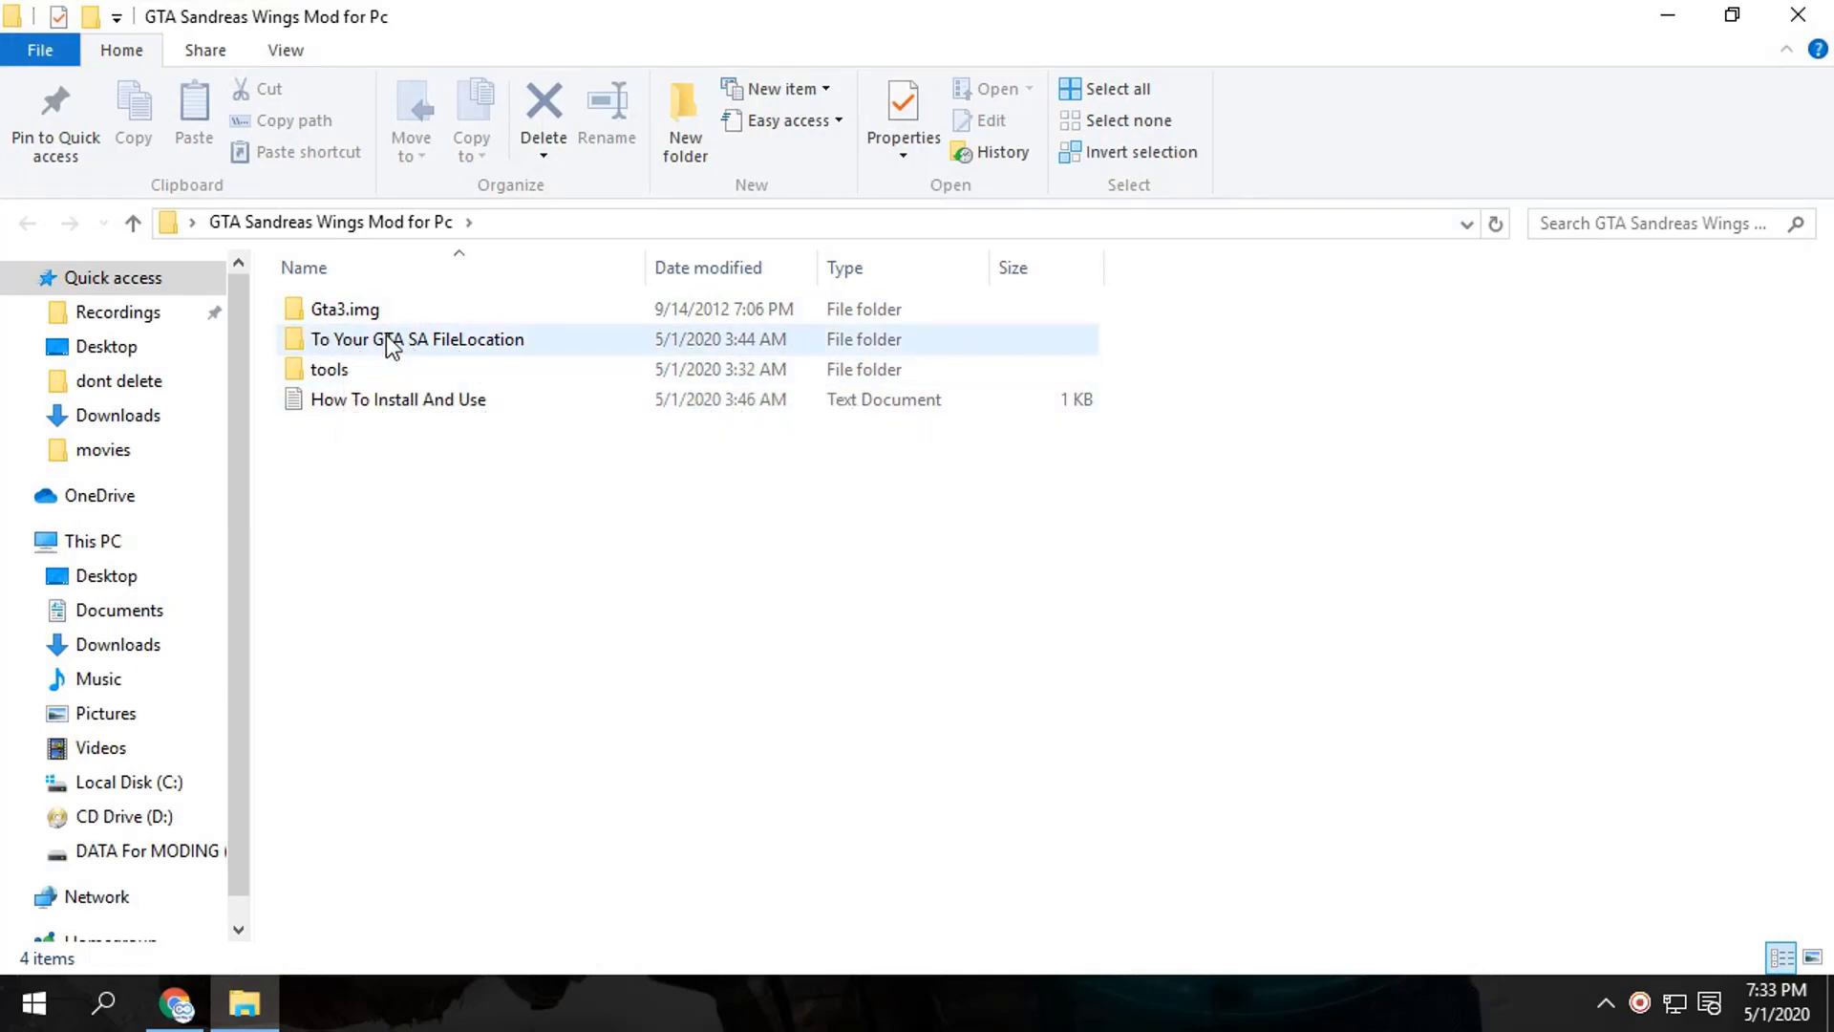
pyautogui.doubleClick(447, 336)
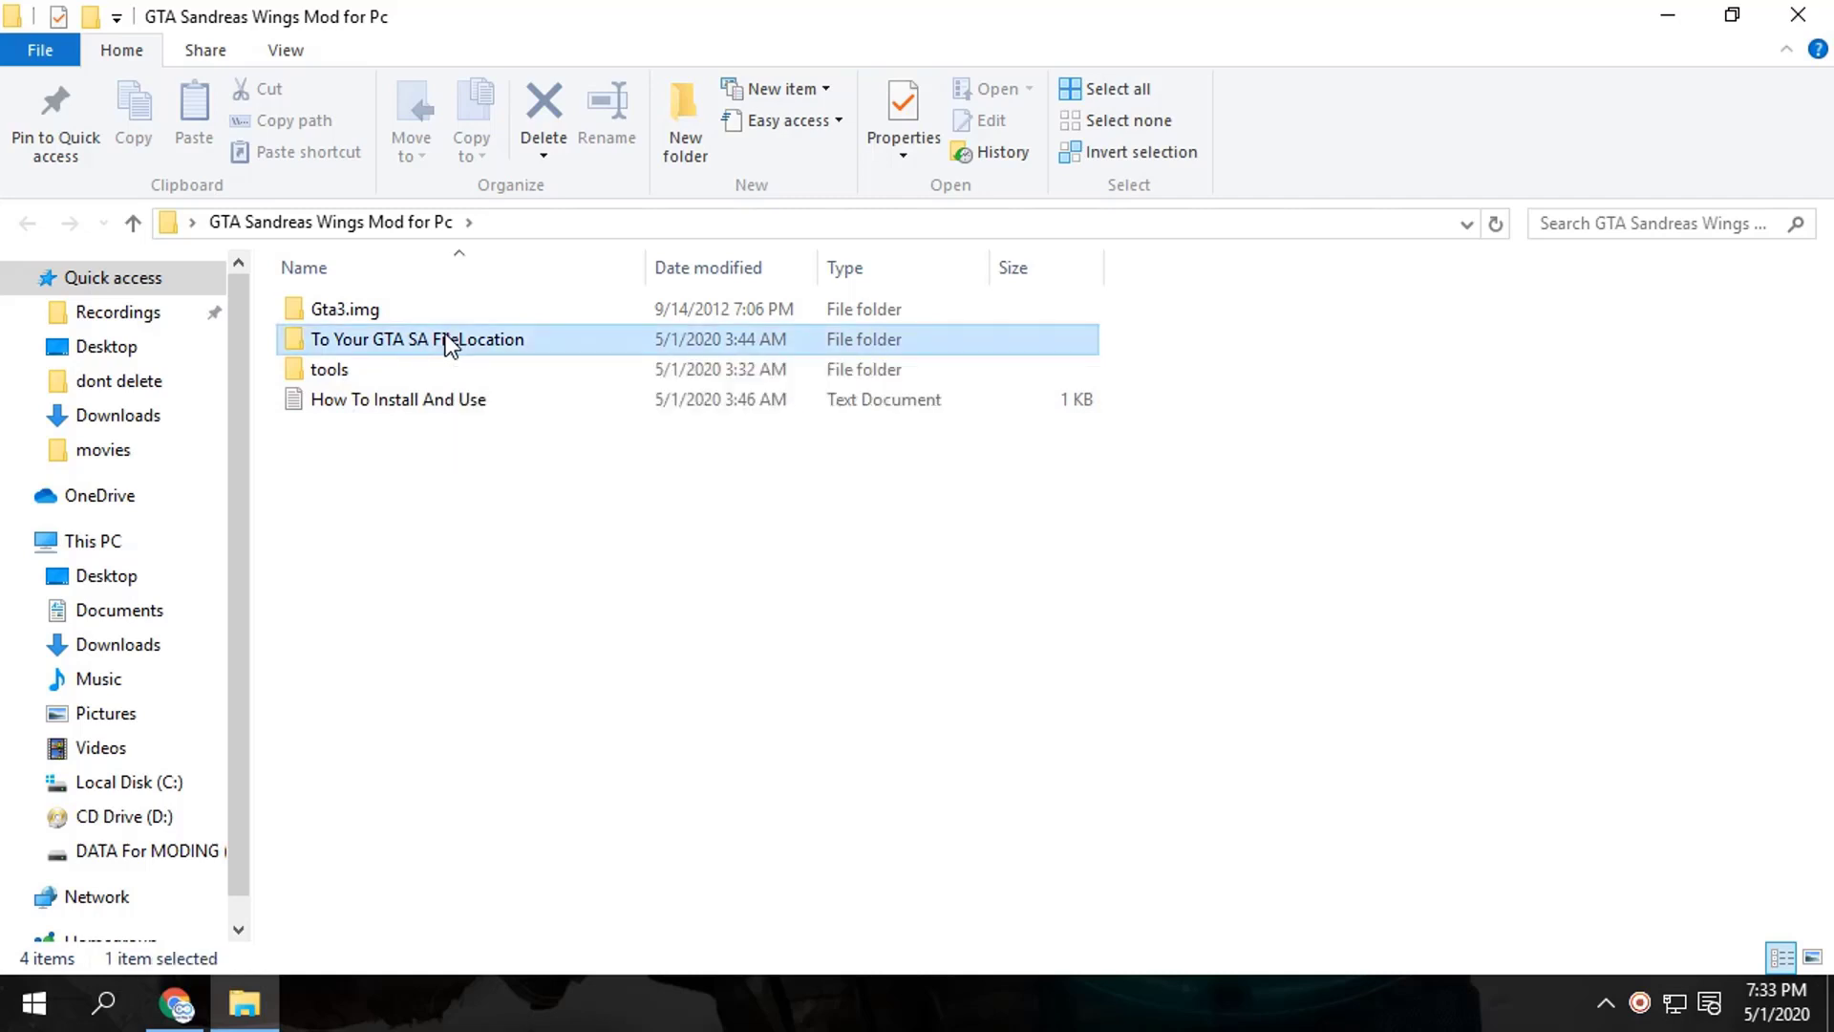
pyautogui.moveTo(342, 767); pyautogui.dragTo(365, 304)
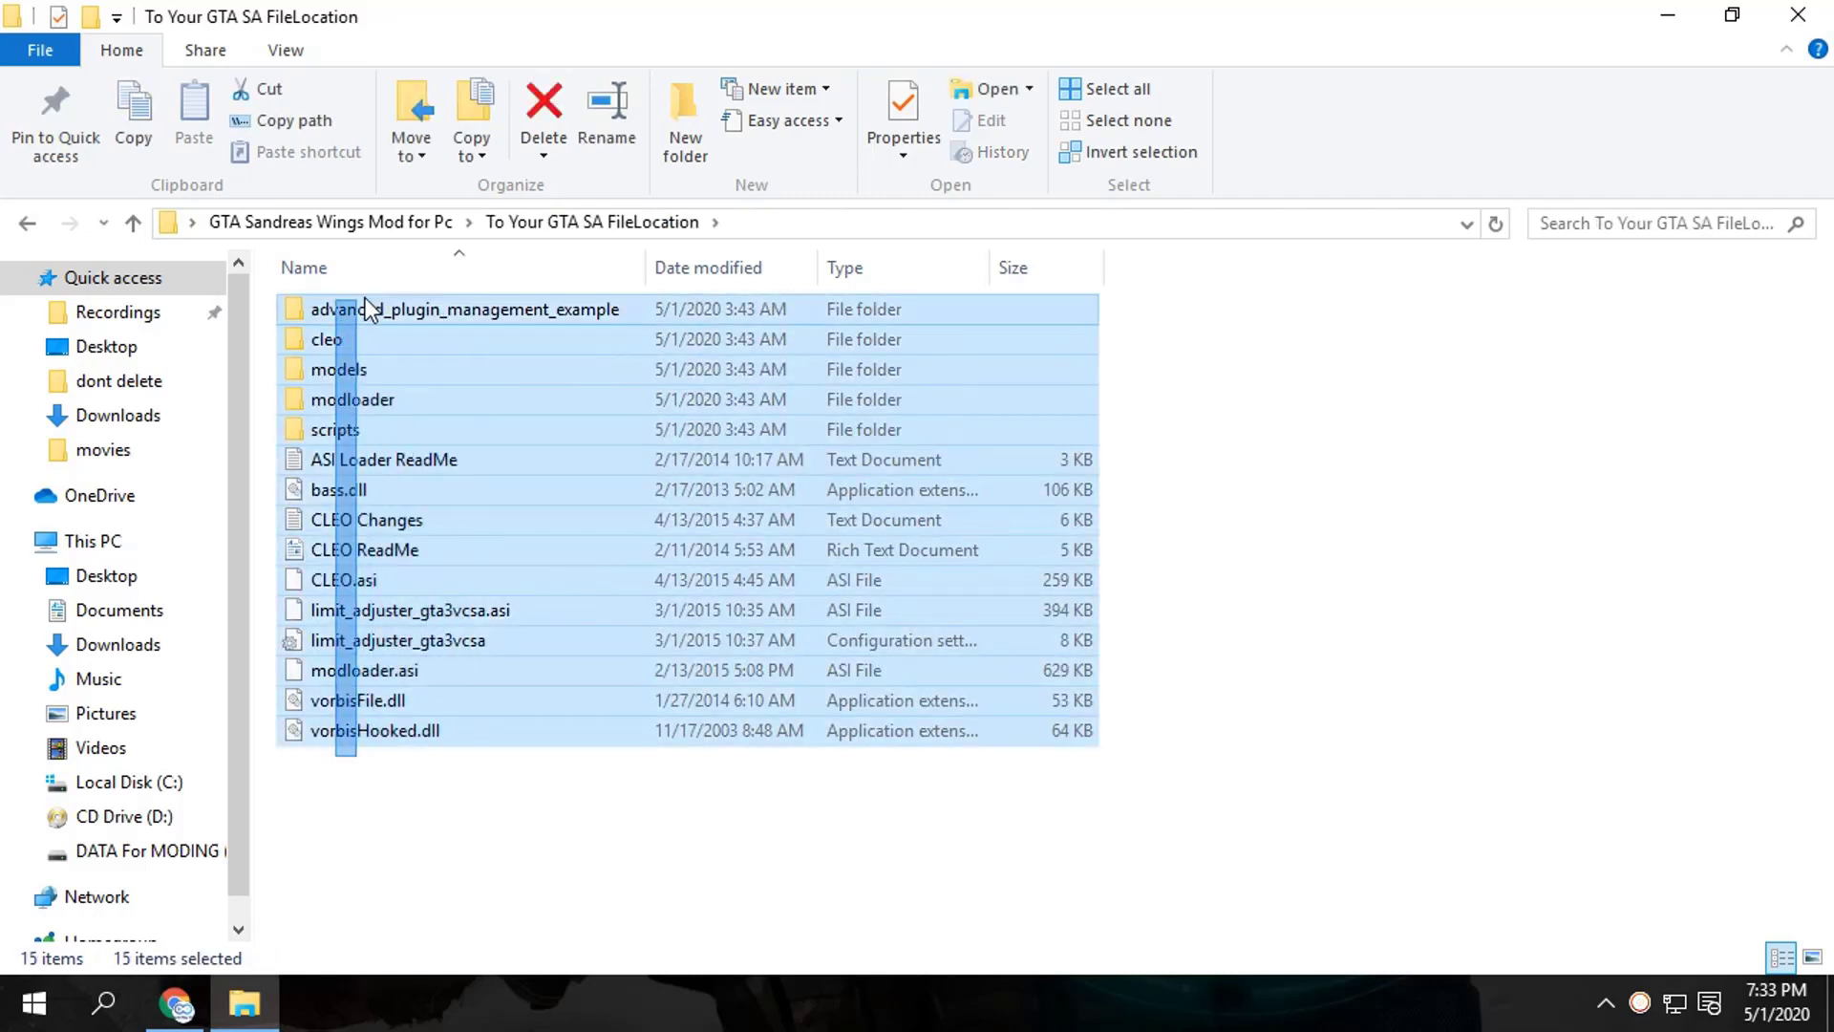
pyautogui.rightClick(366, 459)
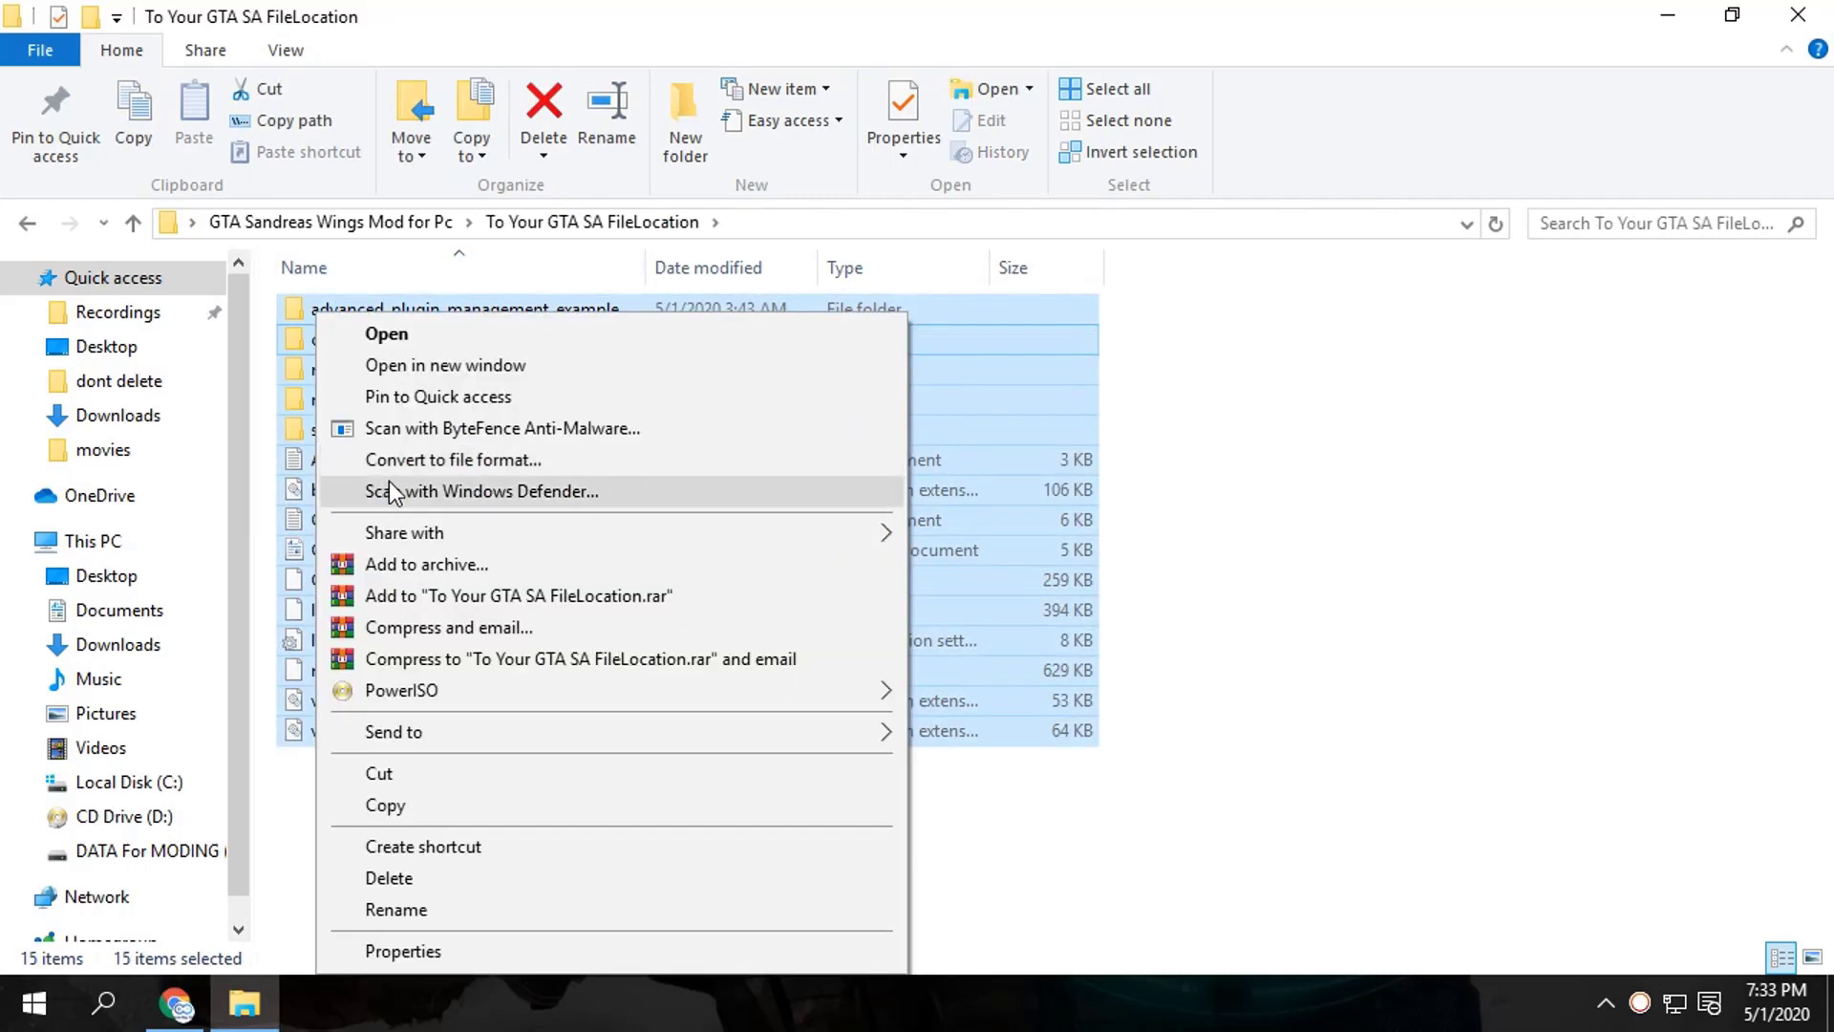
pyautogui.click(382, 770)
# Open the GTA San Andreas installation folder from its desktop shortcut and paste the copied mod files there.
pyautogui.click(1666, 14)
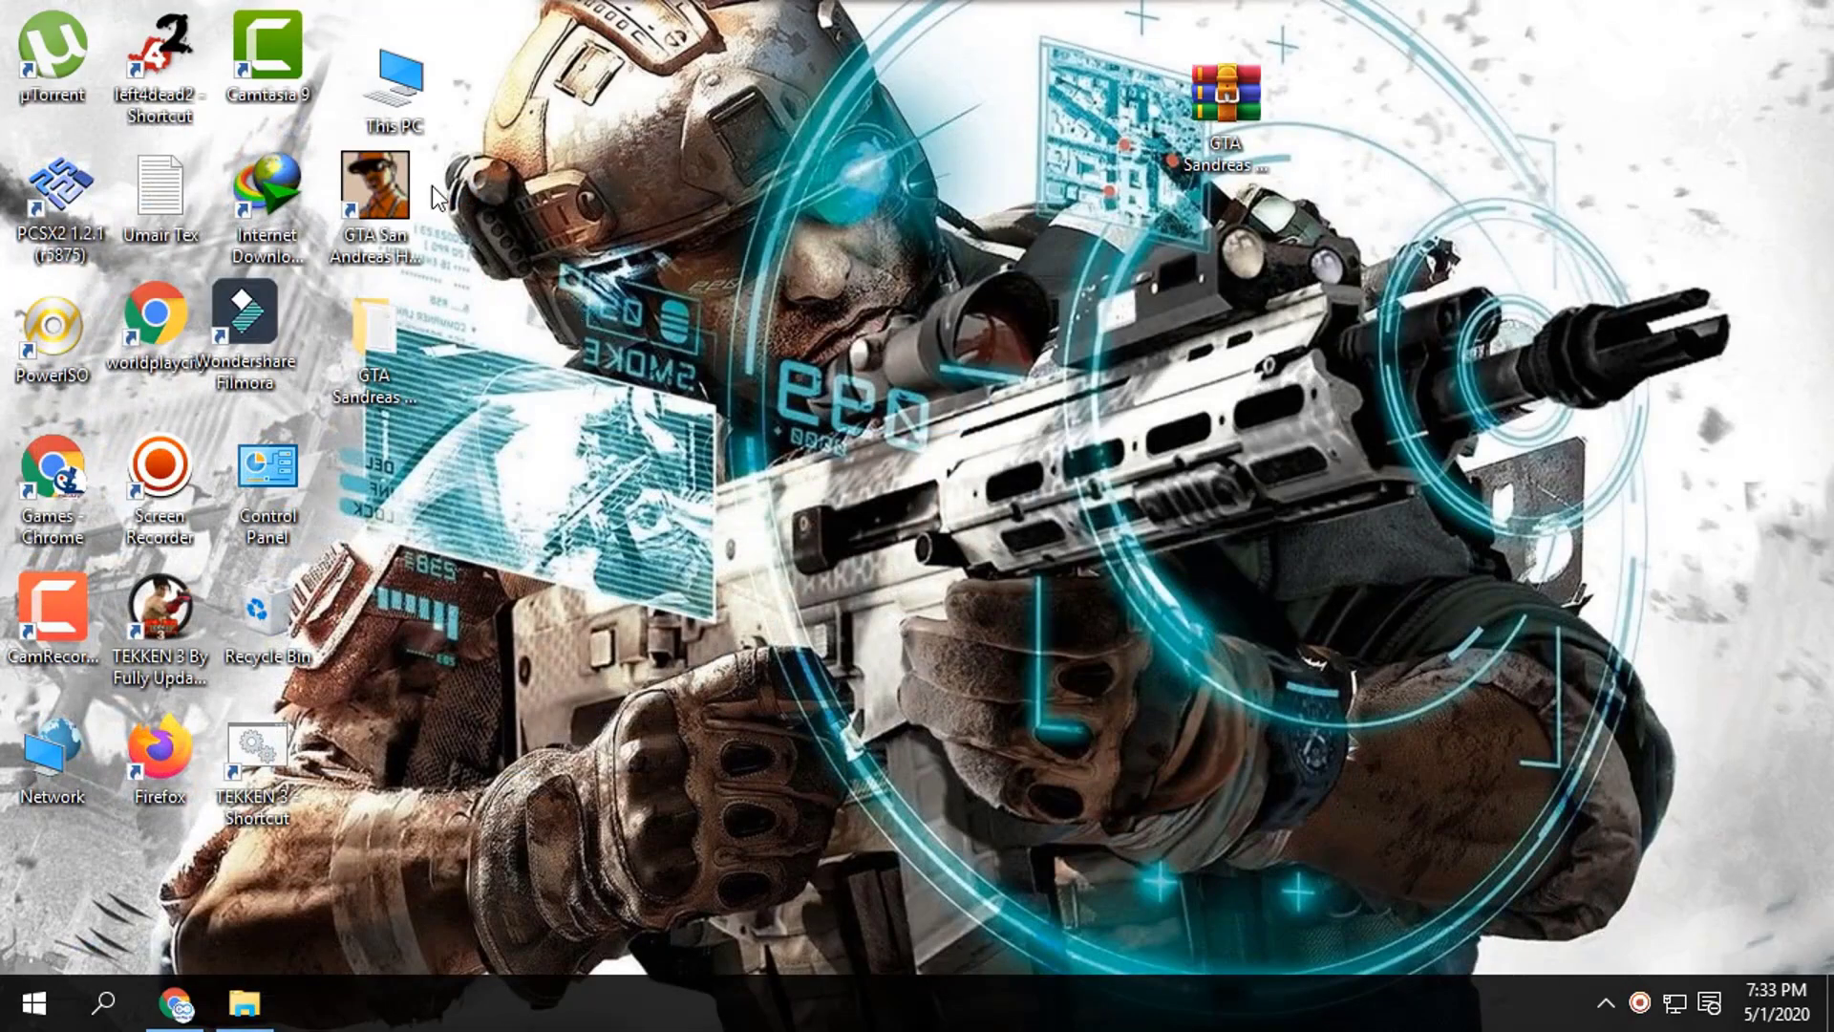
pyautogui.click(389, 172)
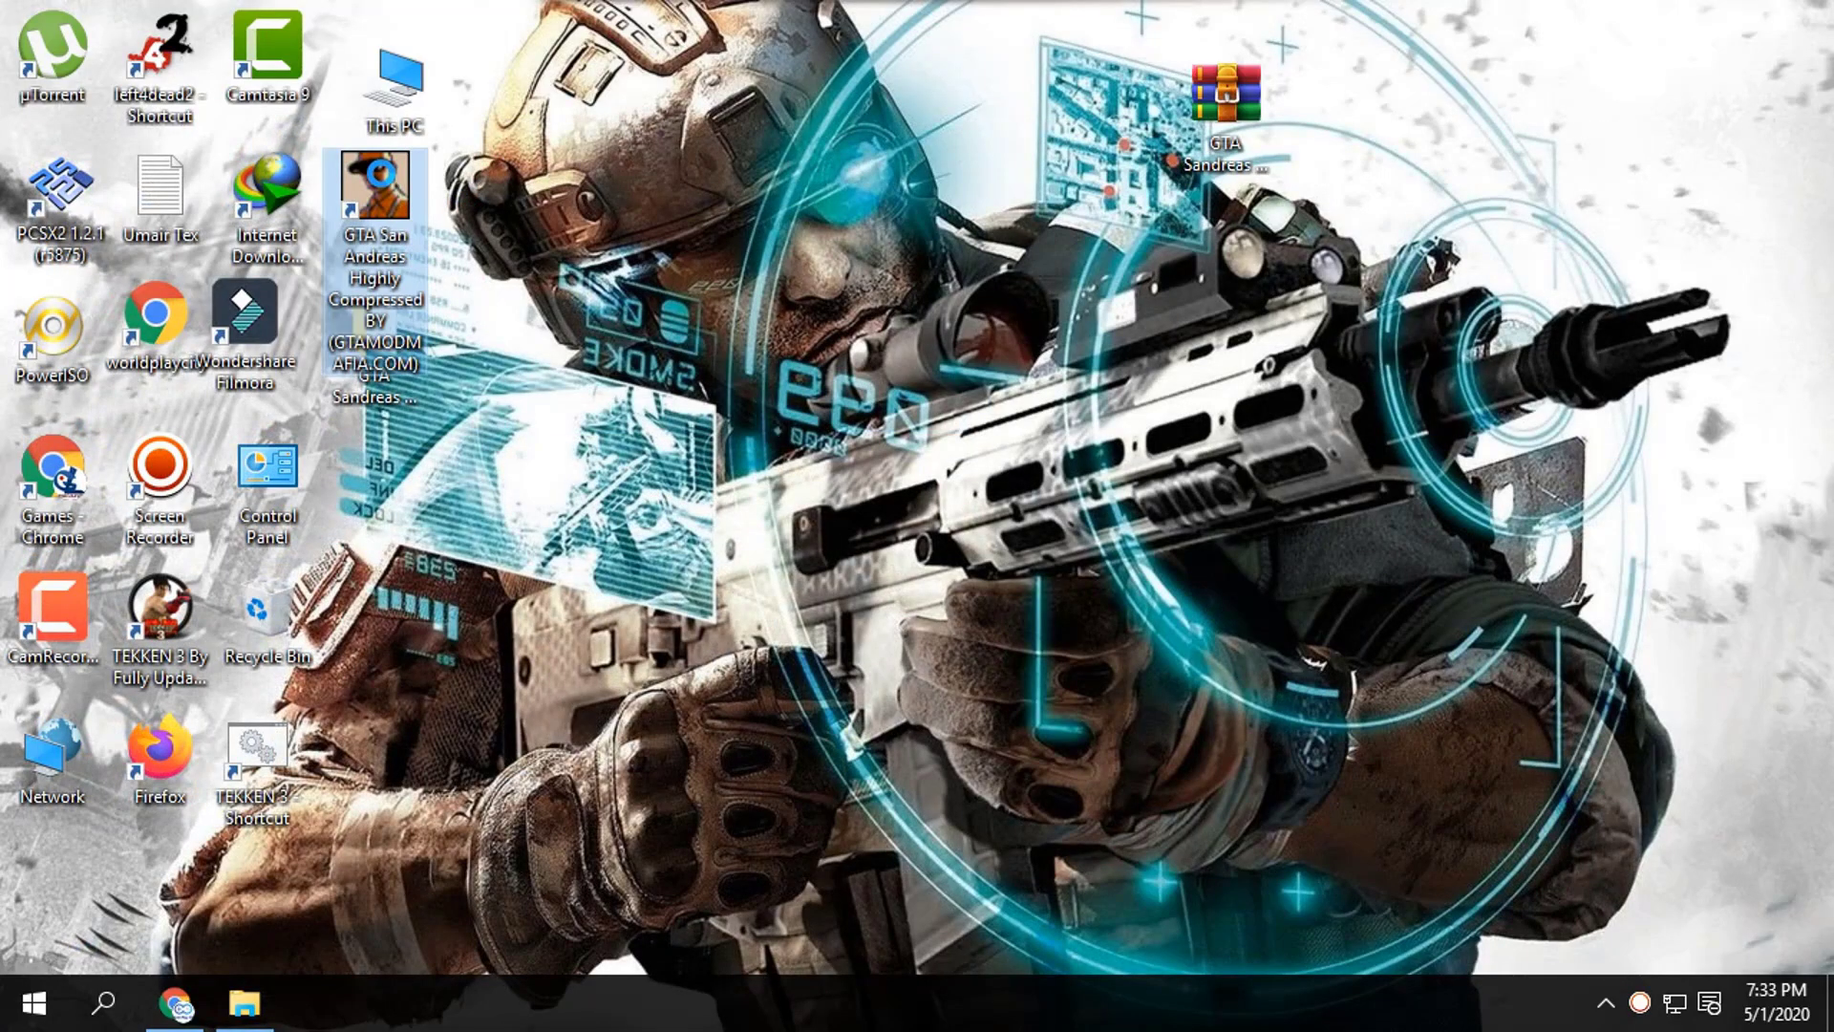
pyautogui.rightClick(385, 173)
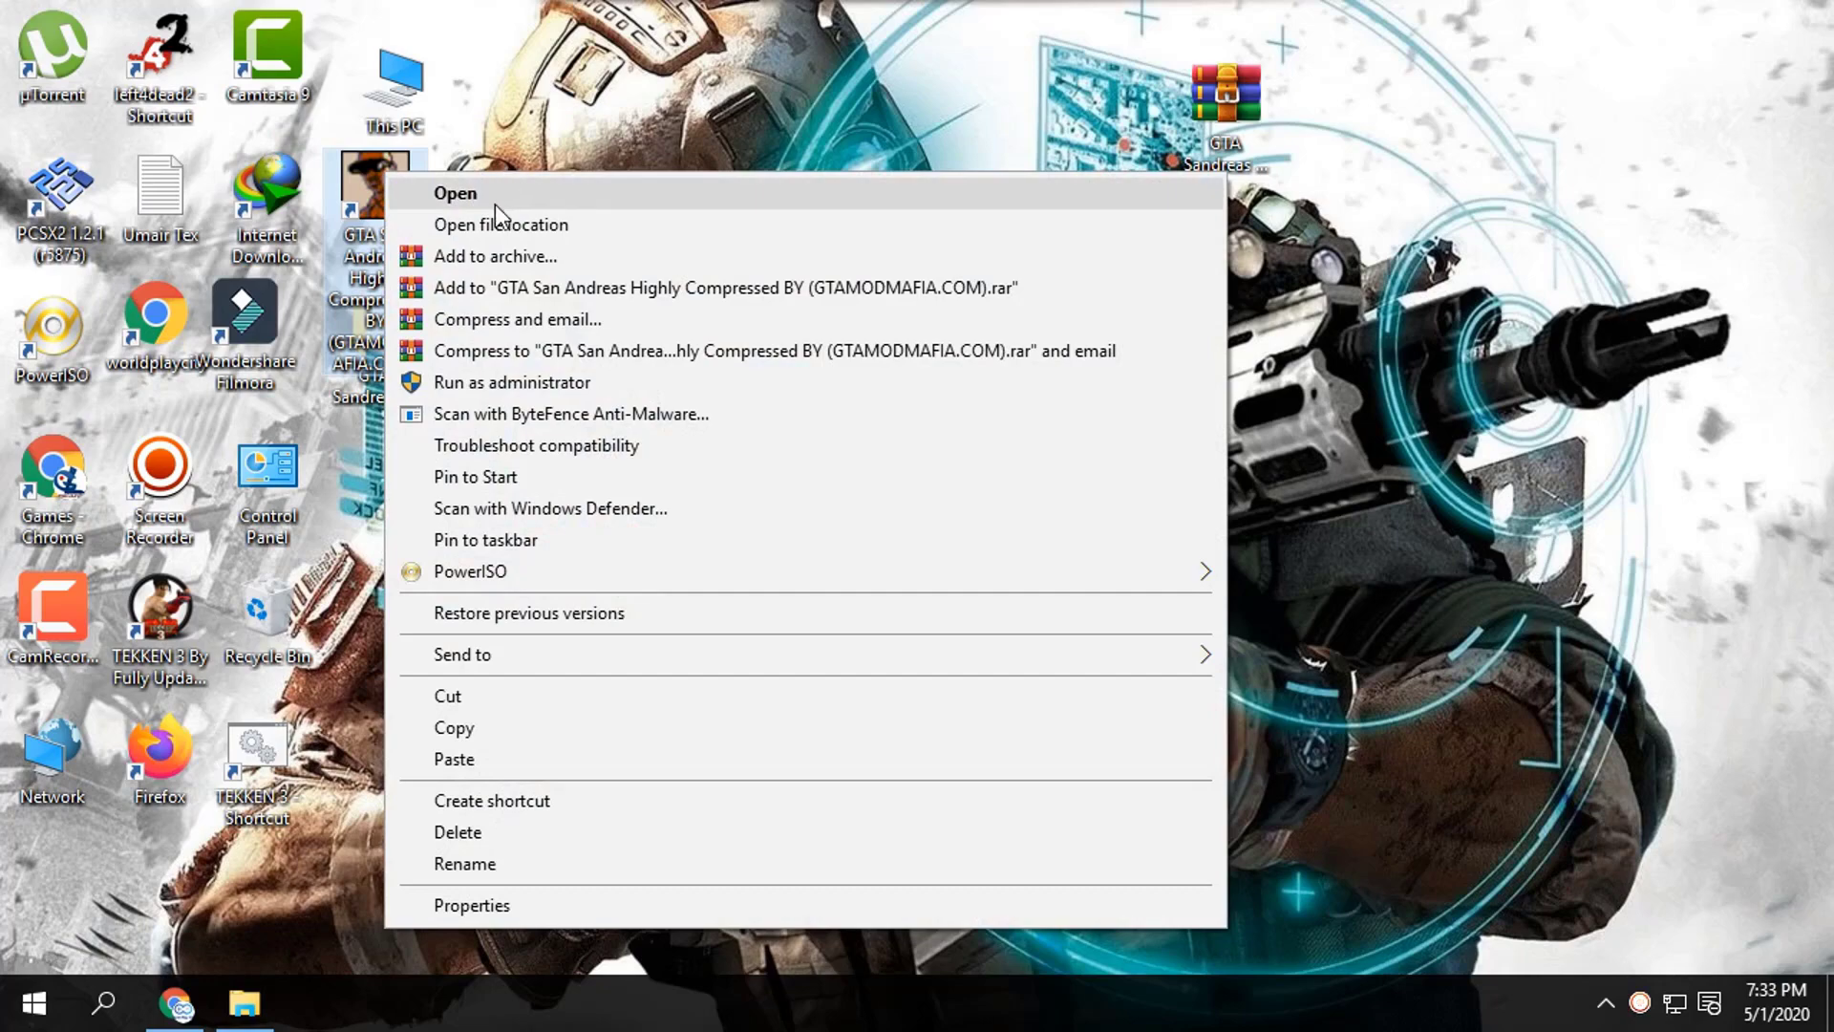
pyautogui.click(489, 219)
pyautogui.rightClick(1544, 619)
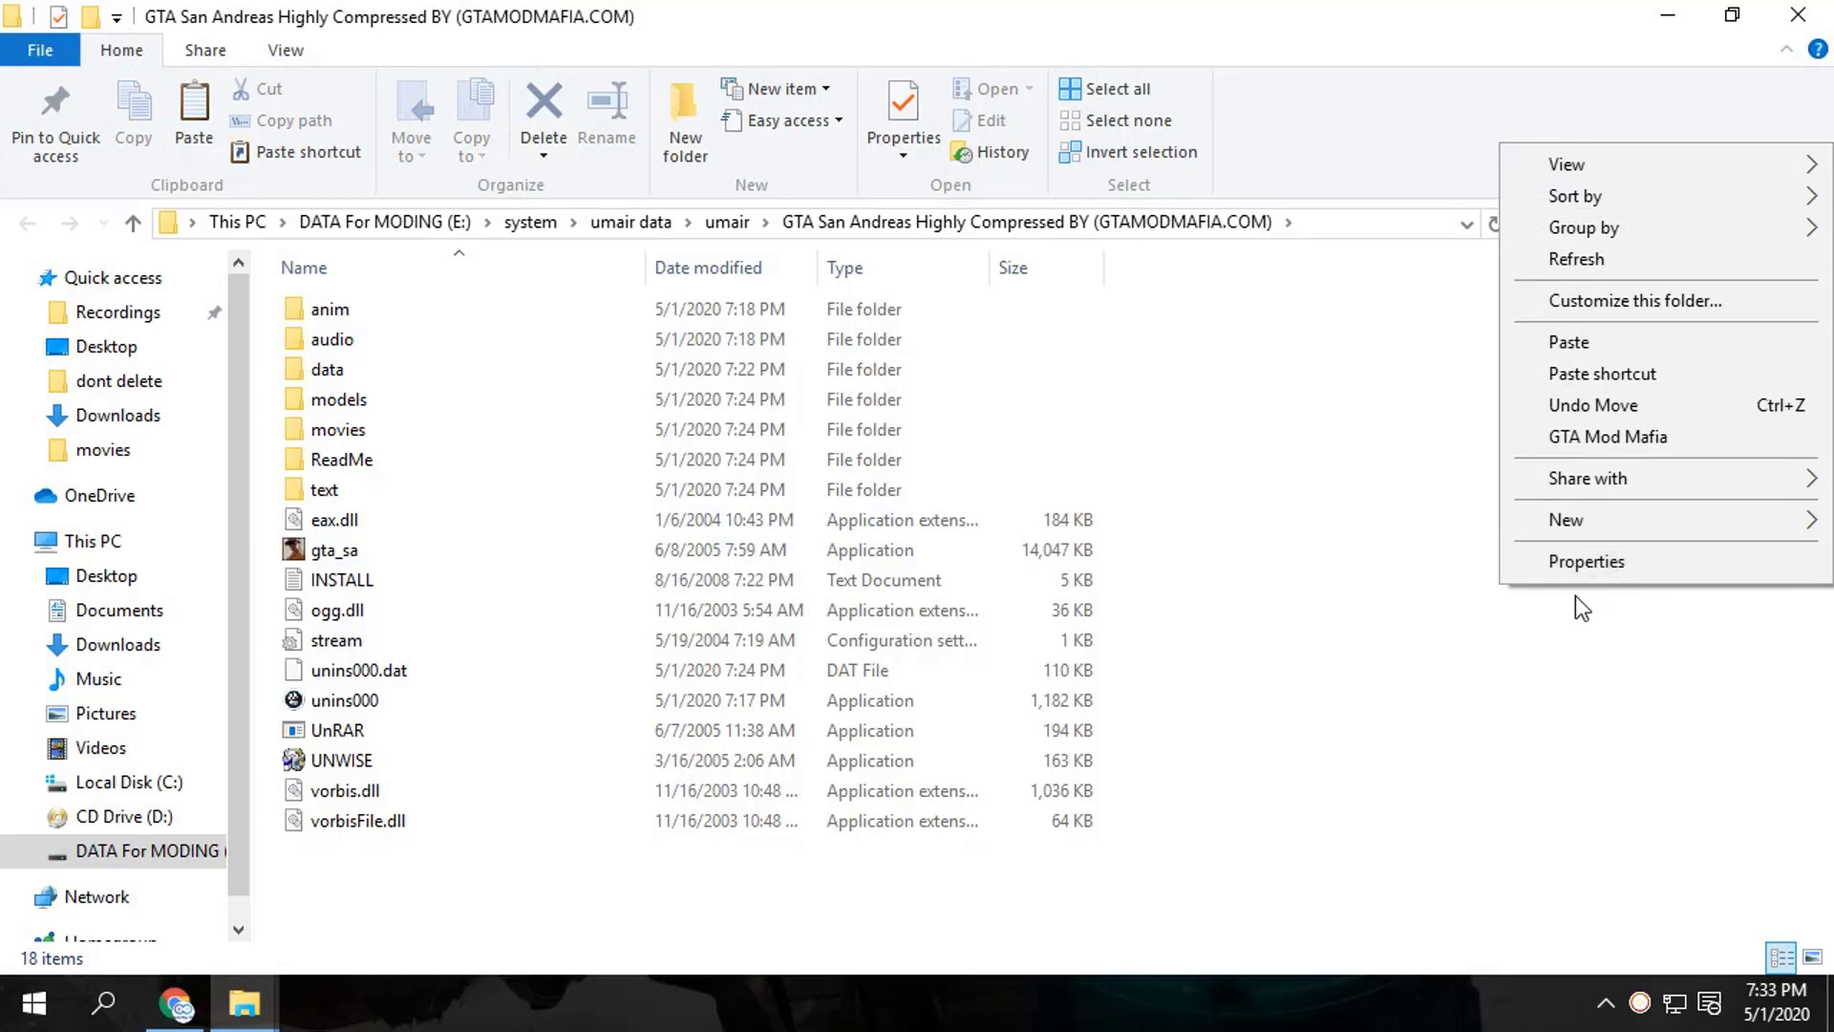
pyautogui.click(1589, 339)
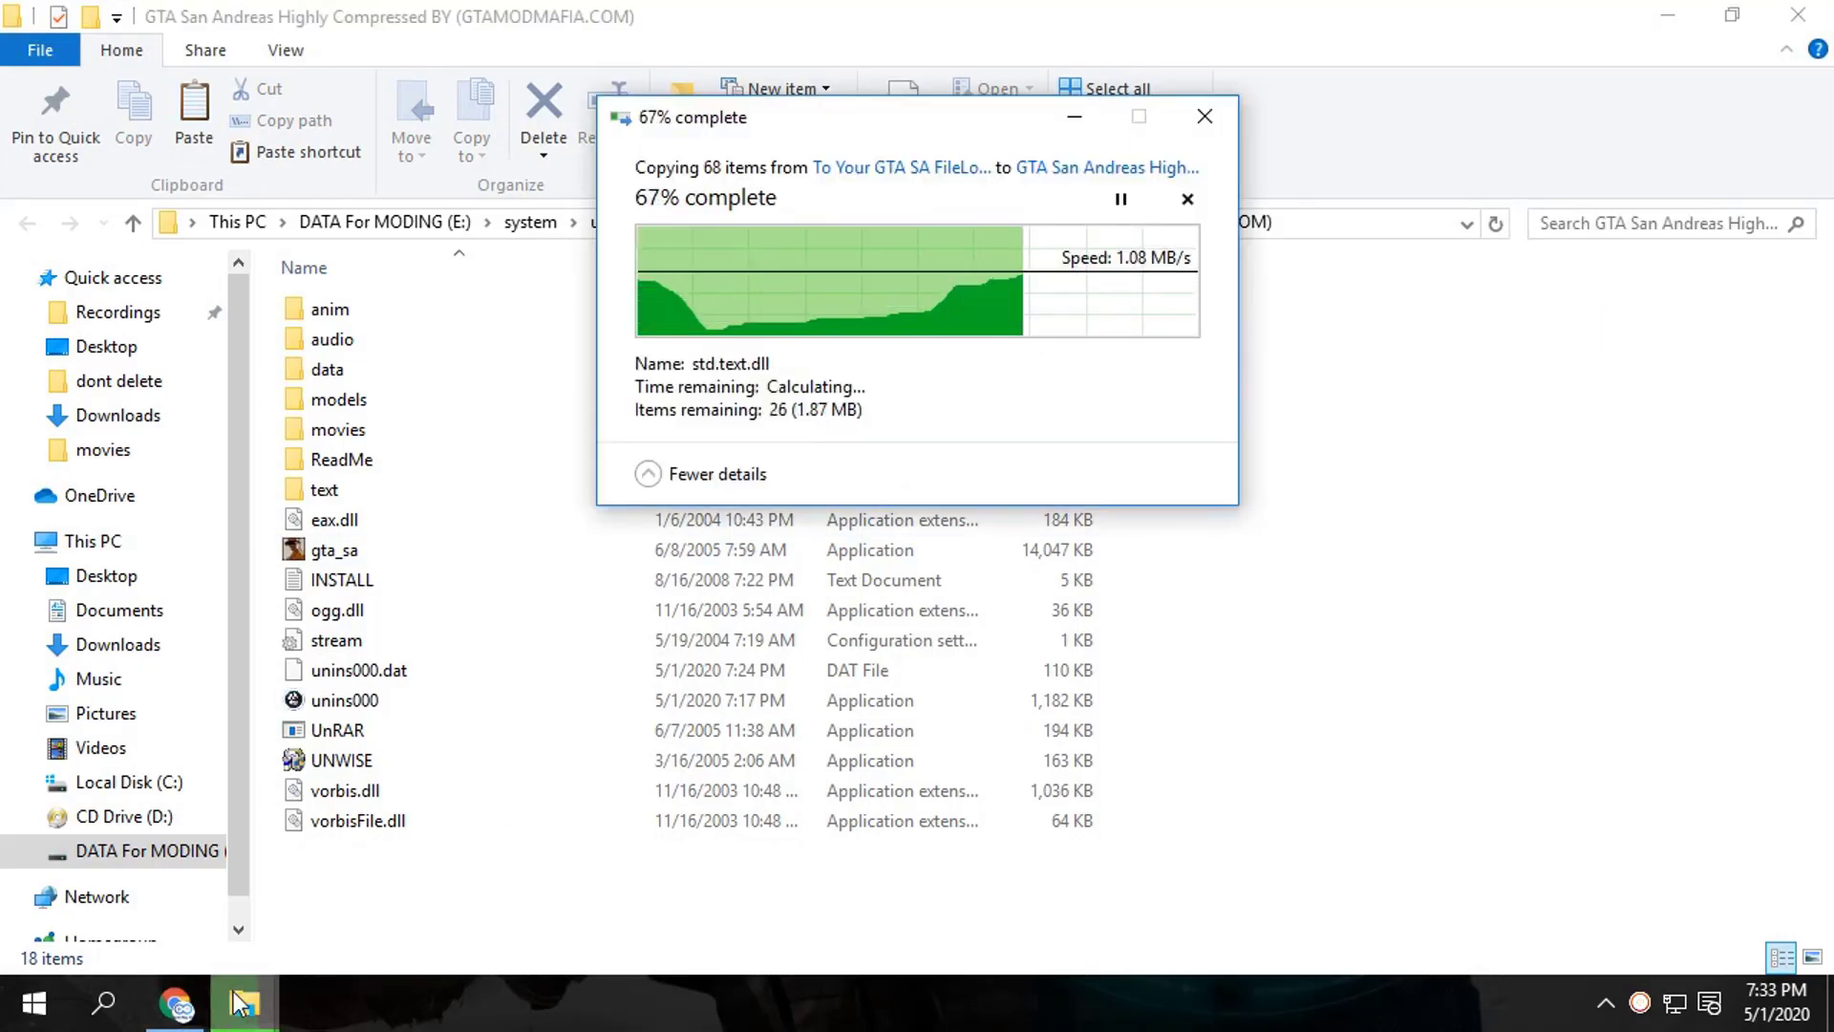
# Return to the main wings mod folder and replace the same-named files in the game folder with the pasted ones.
pyautogui.moveTo(242, 1003)
pyautogui.click(202, 902)
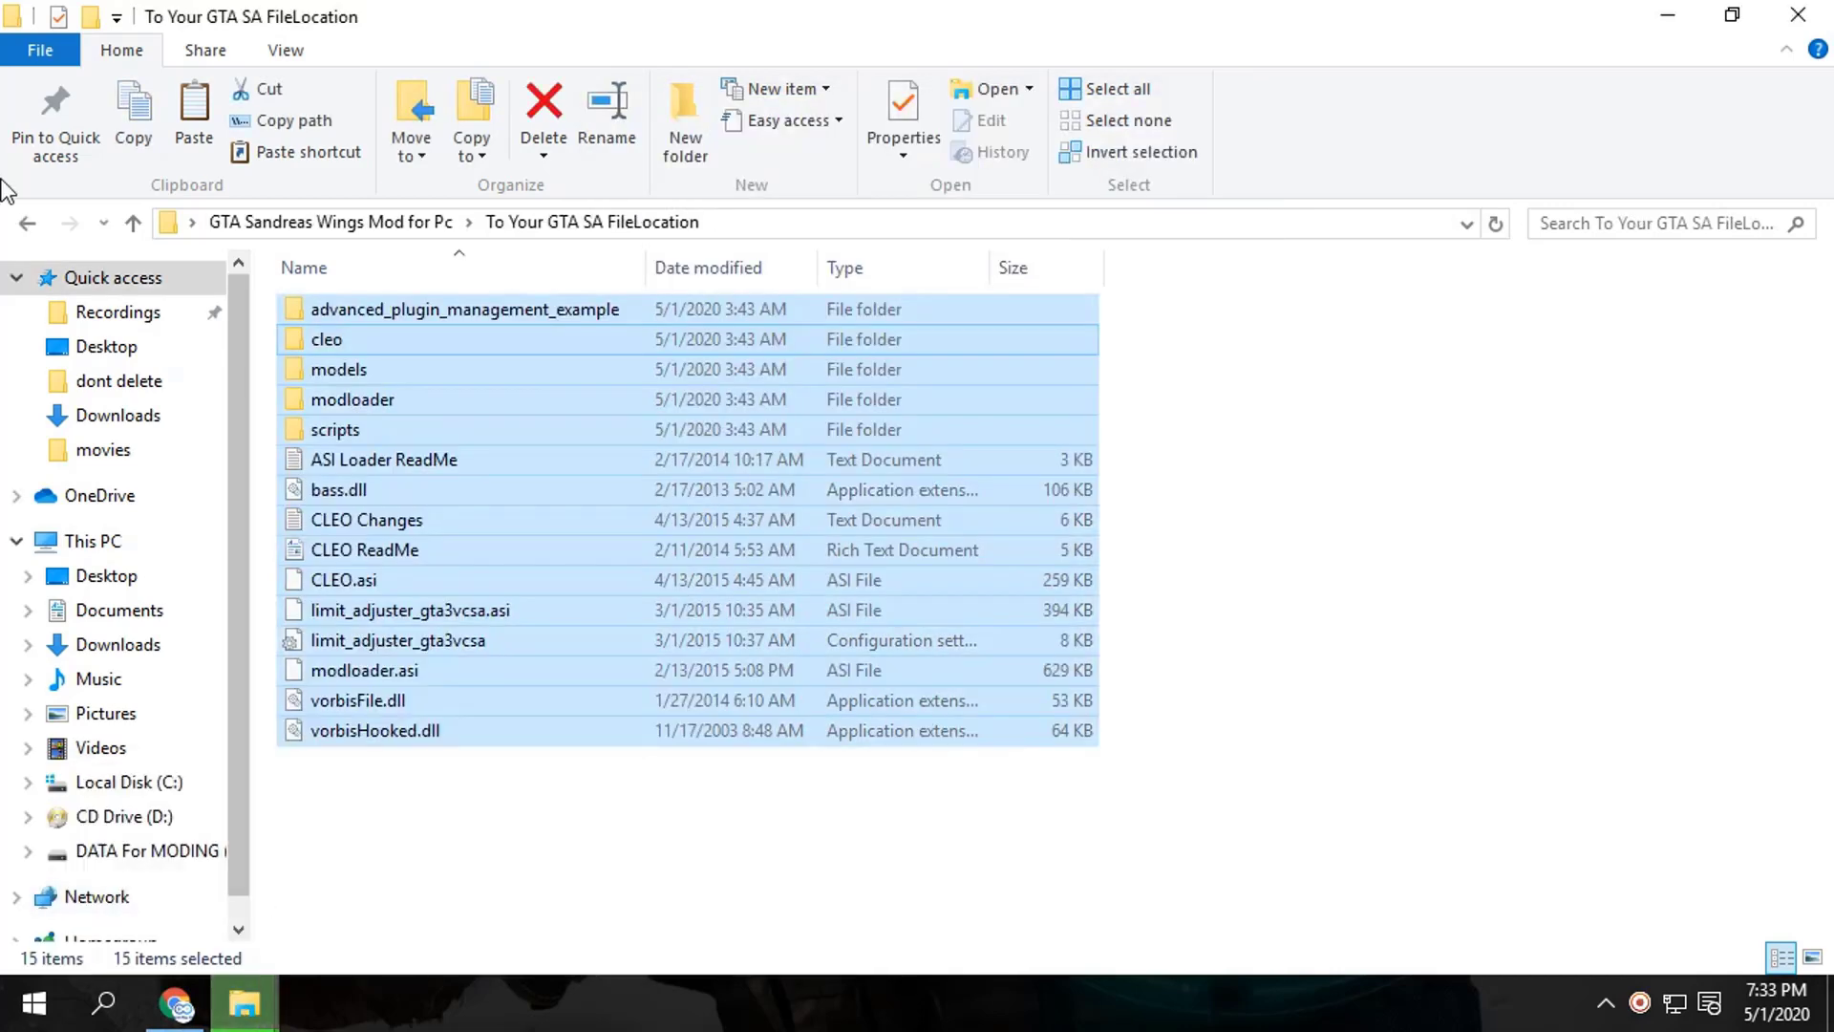
pyautogui.click(27, 223)
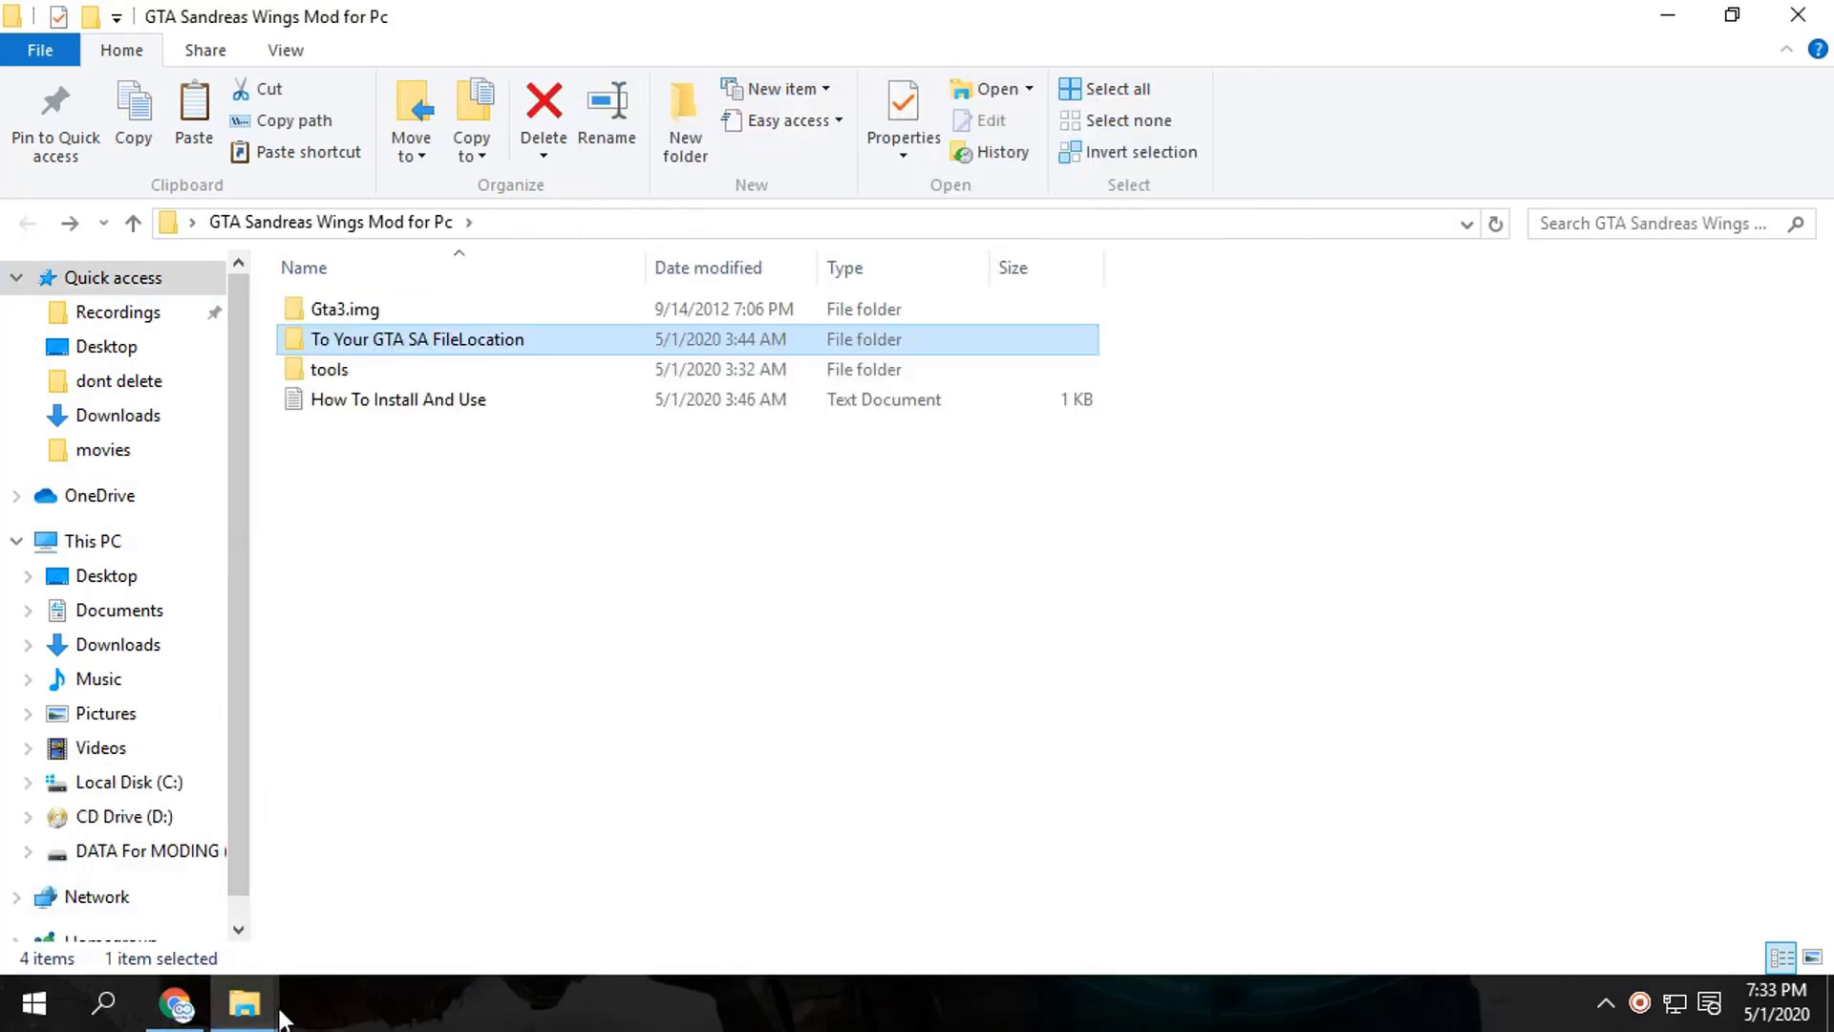
pyautogui.moveTo(282, 1012)
pyautogui.click(716, 883)
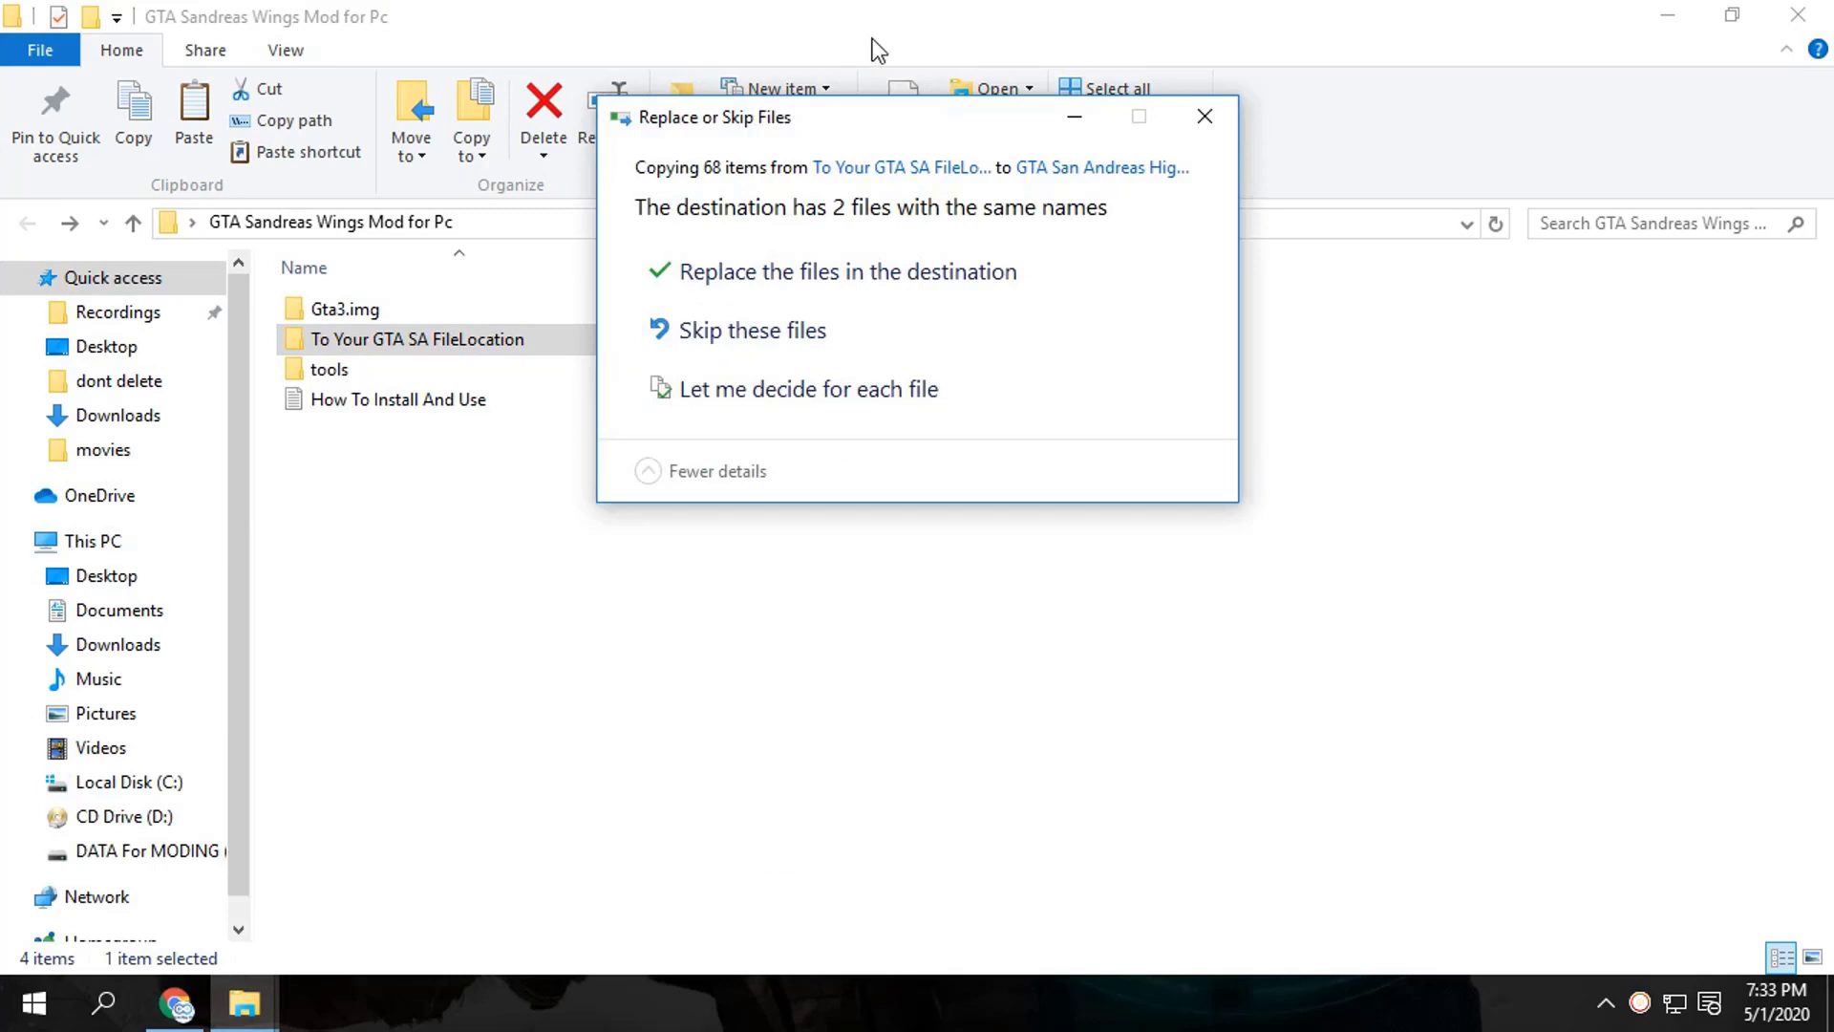
pyautogui.click(805, 272)
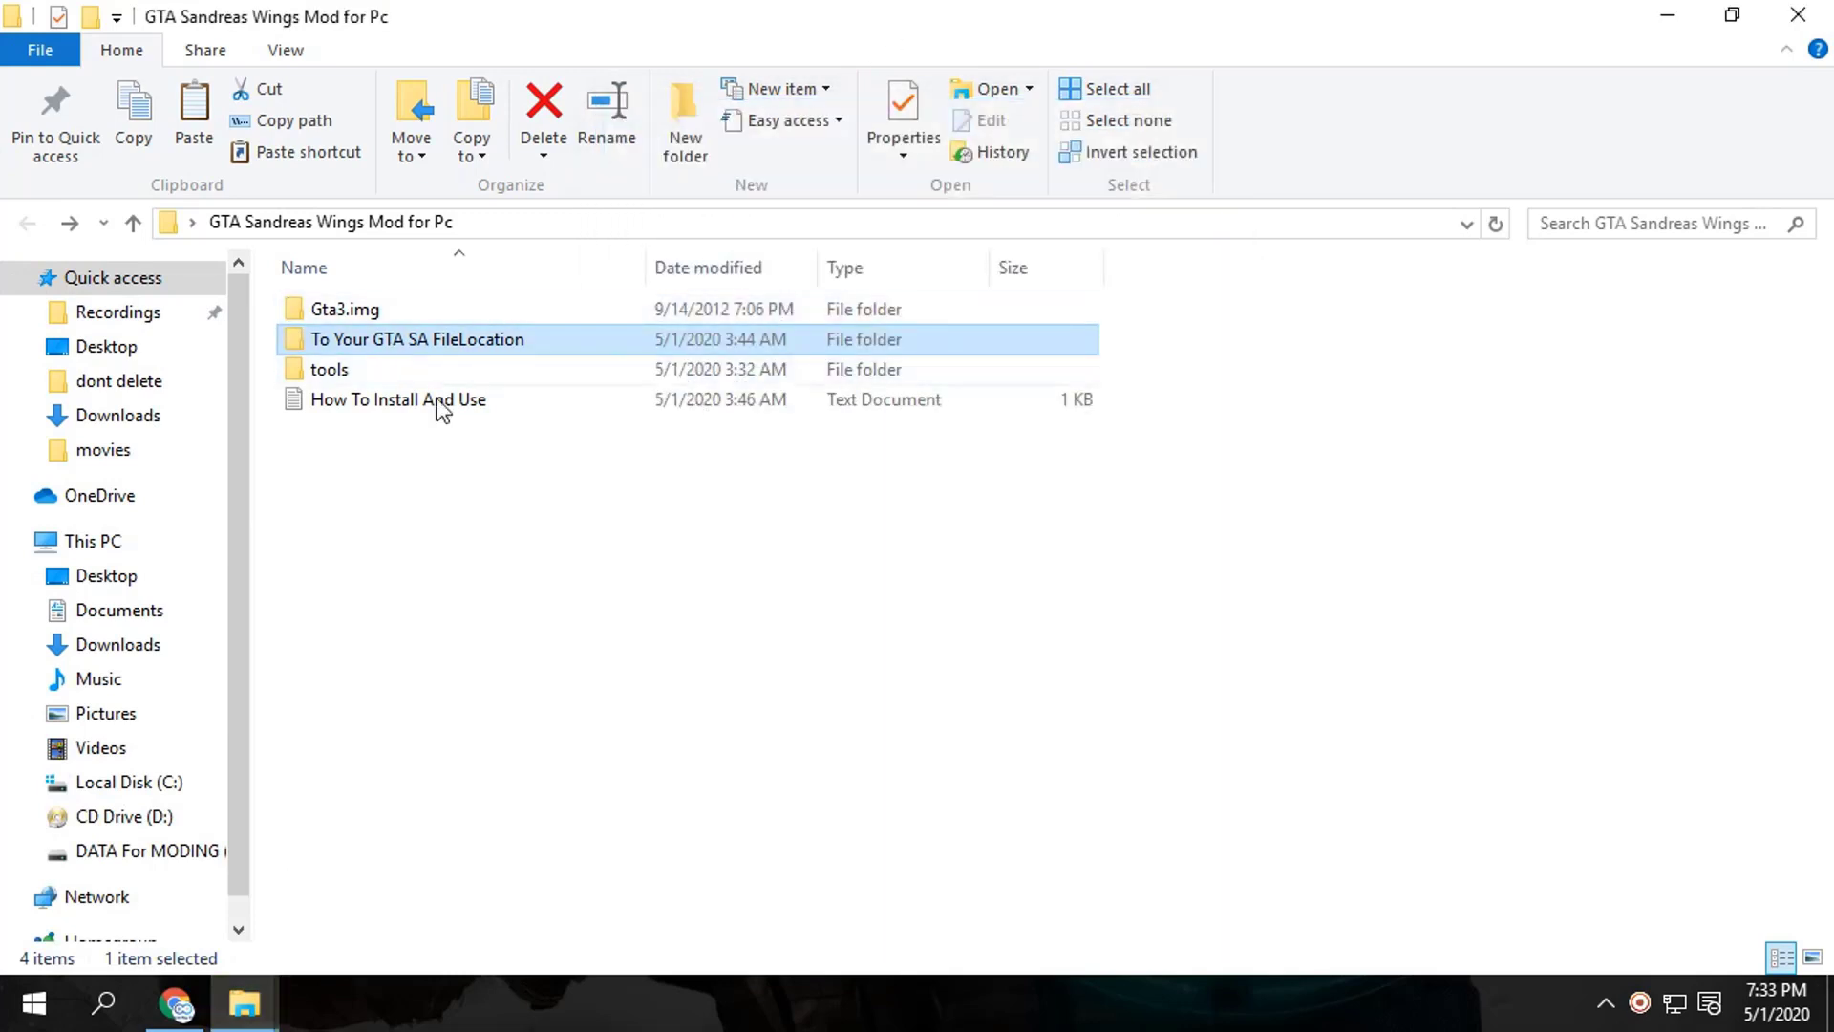
# Check the contents of the Gta3.img folder and launch IMGTool from the mod's tools folder.
pyautogui.doubleClick(361, 309)
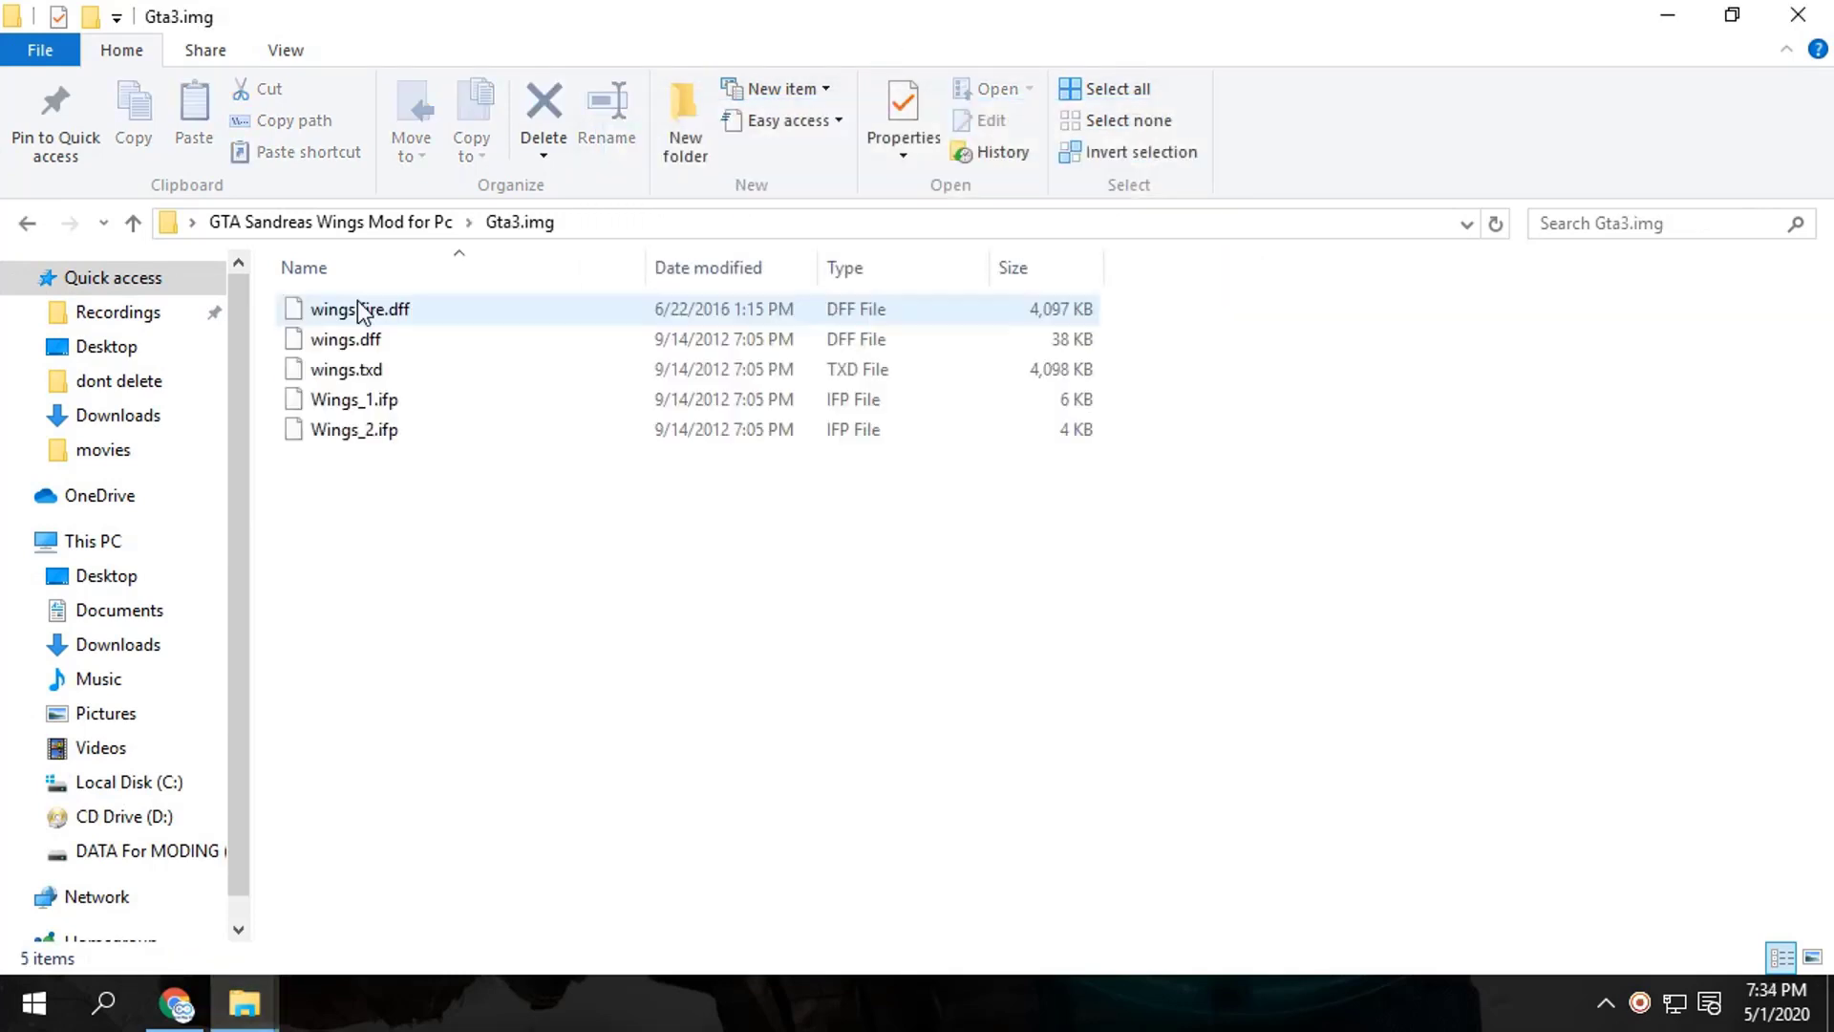
pyautogui.click(29, 221)
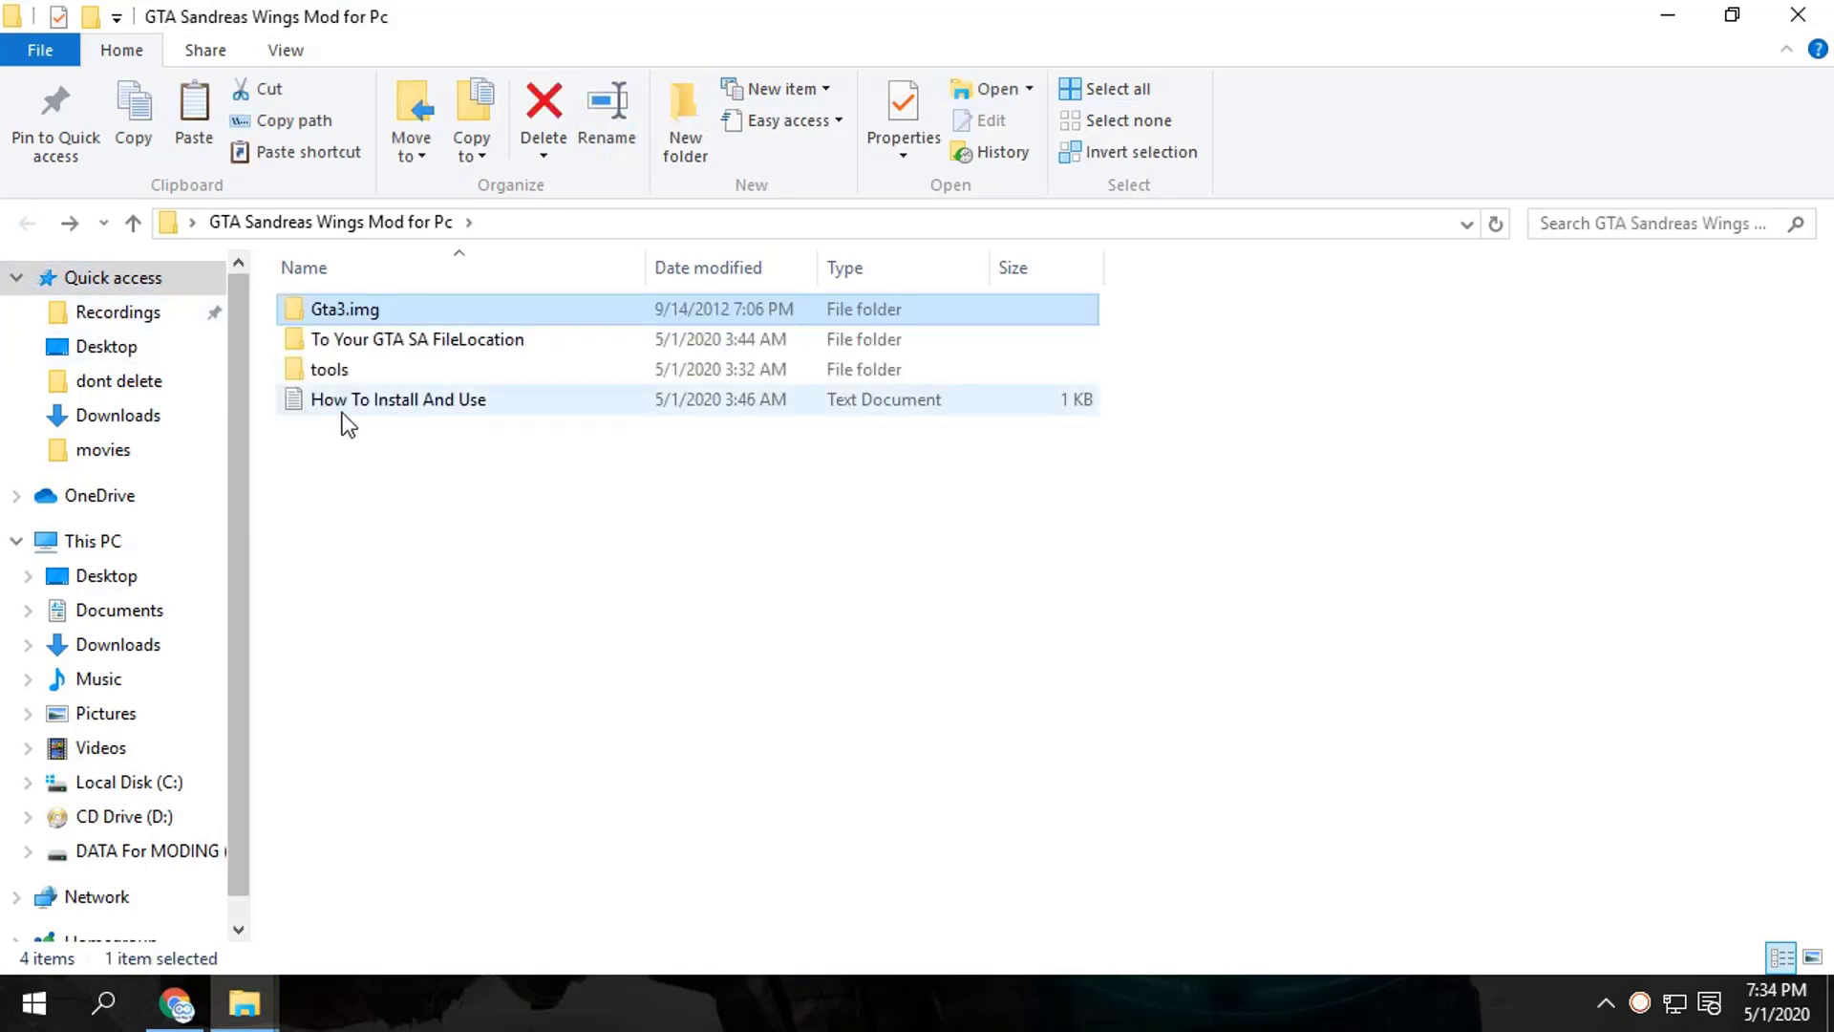
pyautogui.click(363, 371)
pyautogui.doubleClick(364, 371)
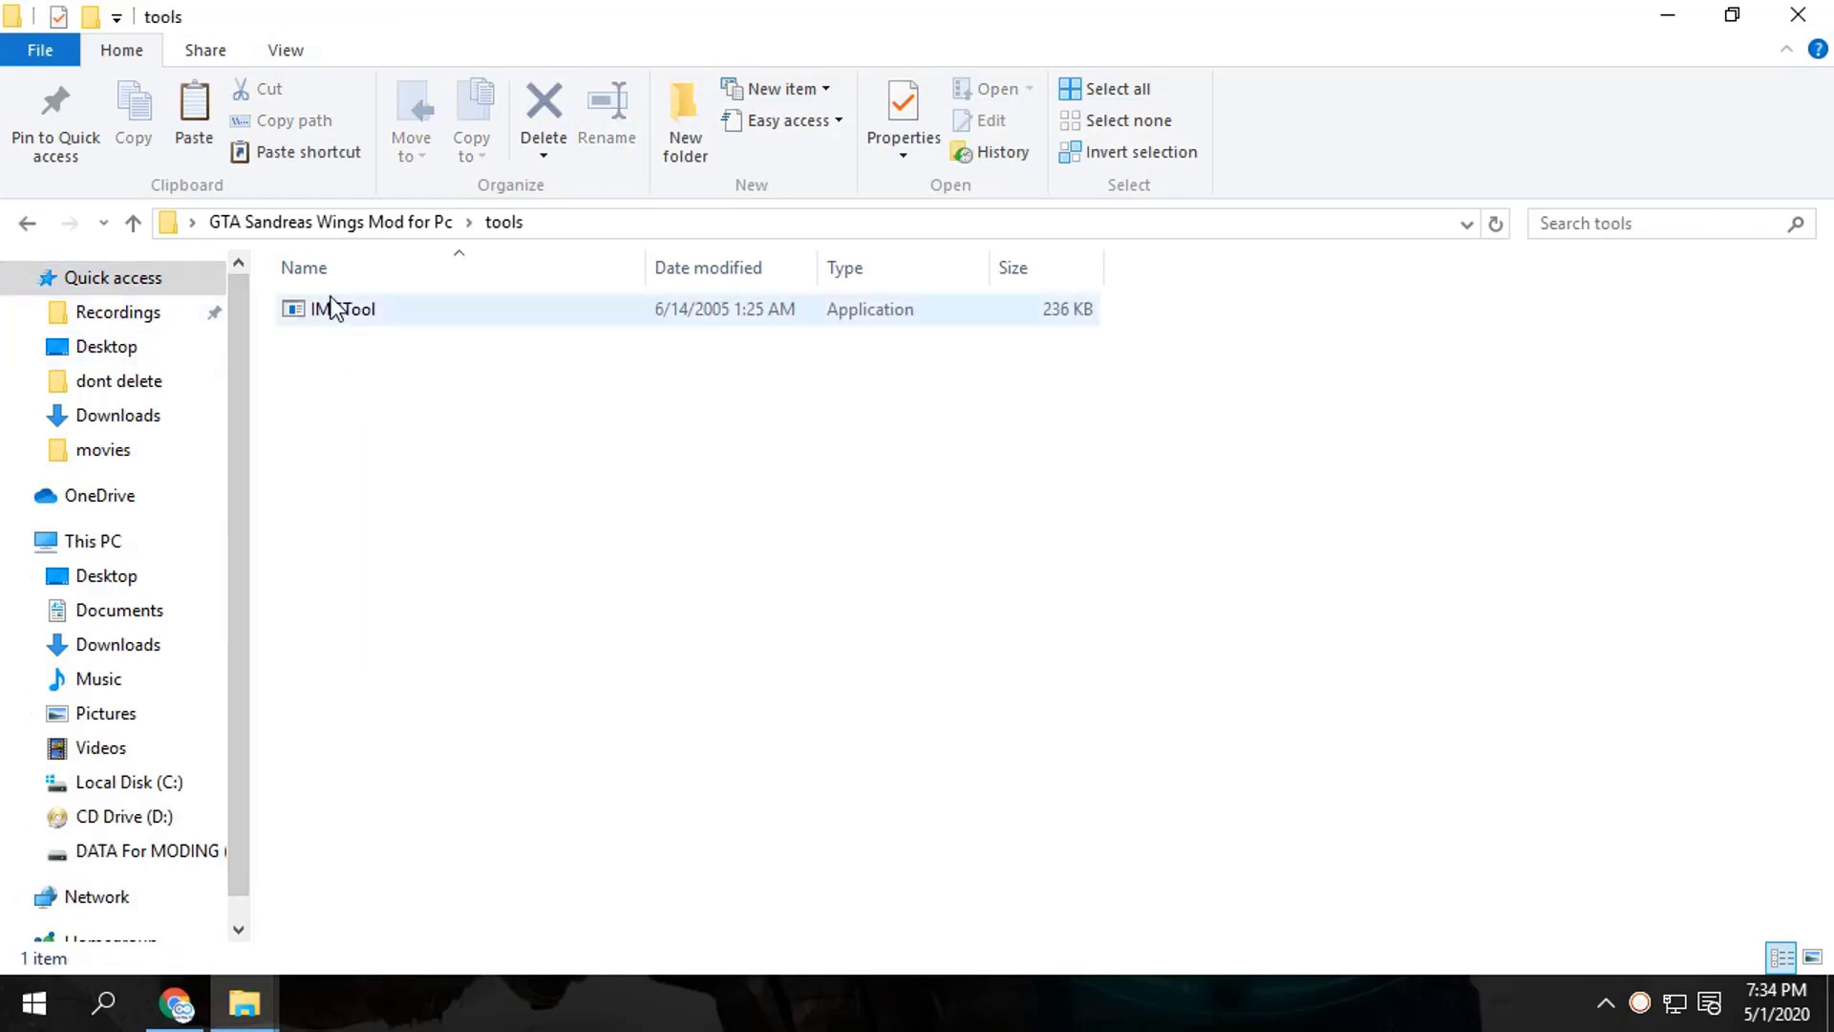
pyautogui.click(329, 298)
pyautogui.doubleClick(344, 314)
pyautogui.click(1010, 601)
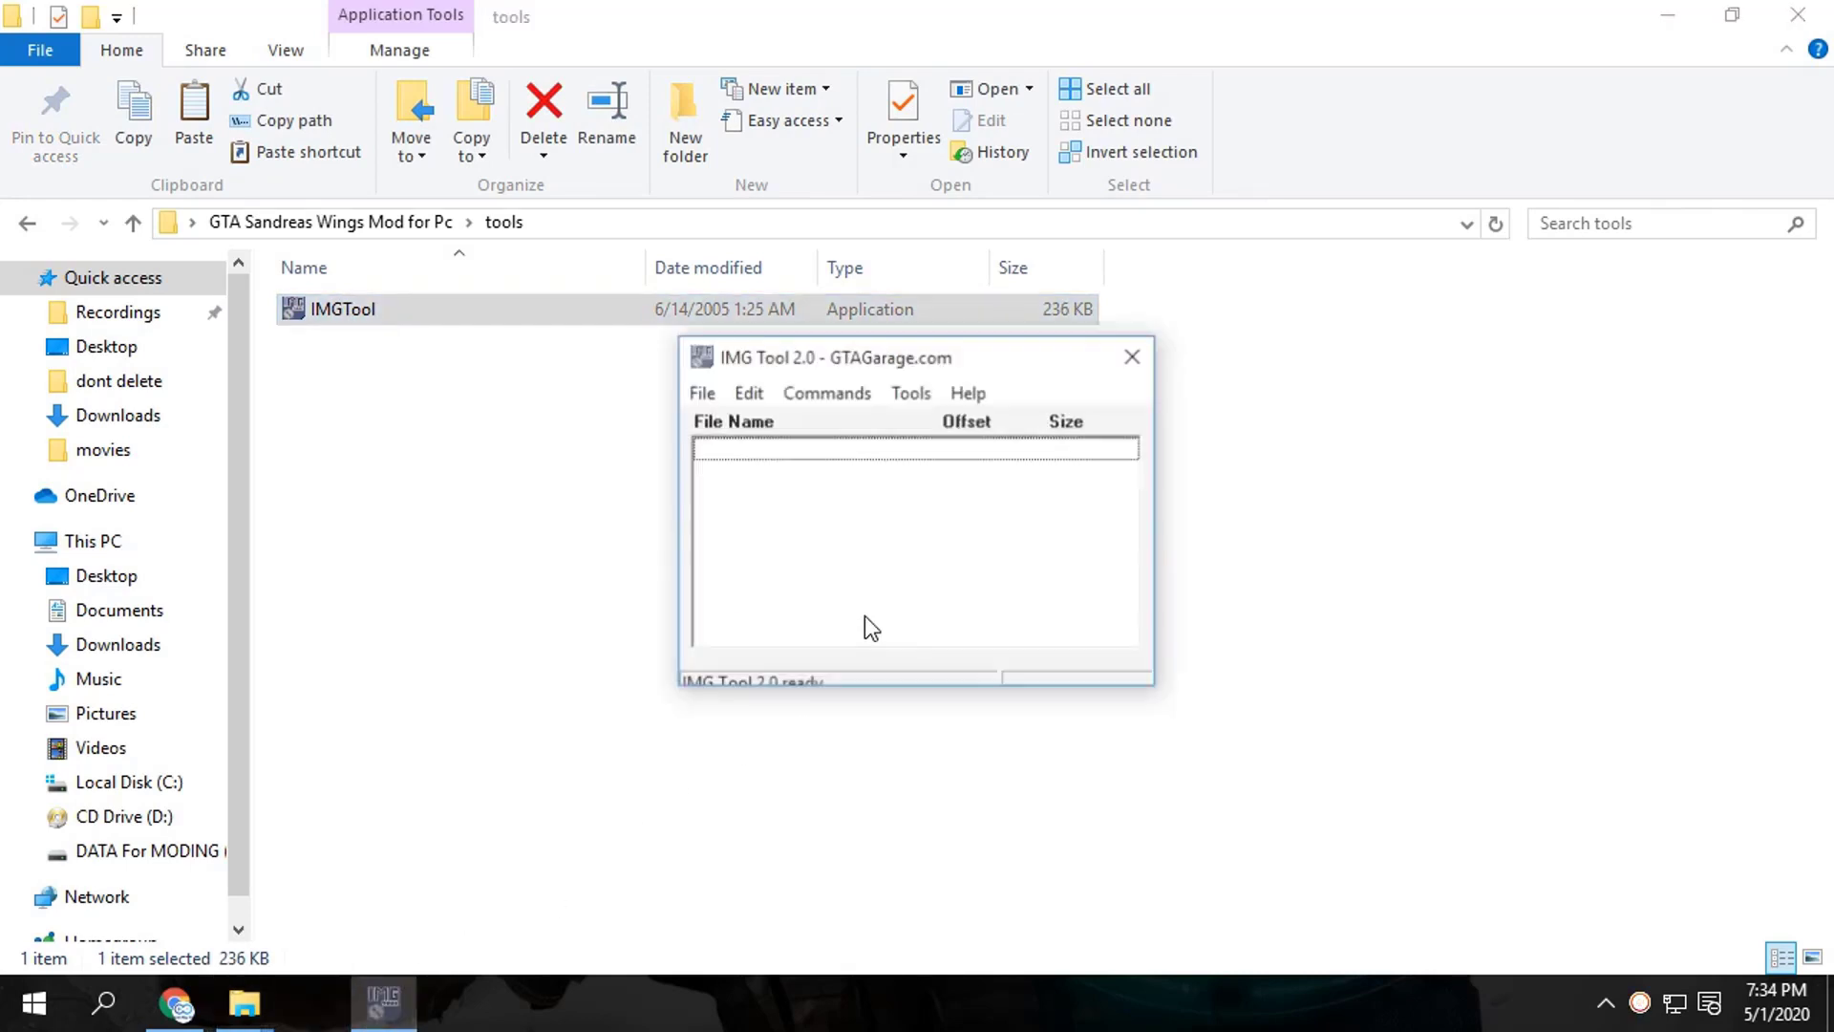
# Open the gta3 IMG archive from the game's models folder in IMG Tool.
pyautogui.click(702, 391)
pyautogui.click(723, 420)
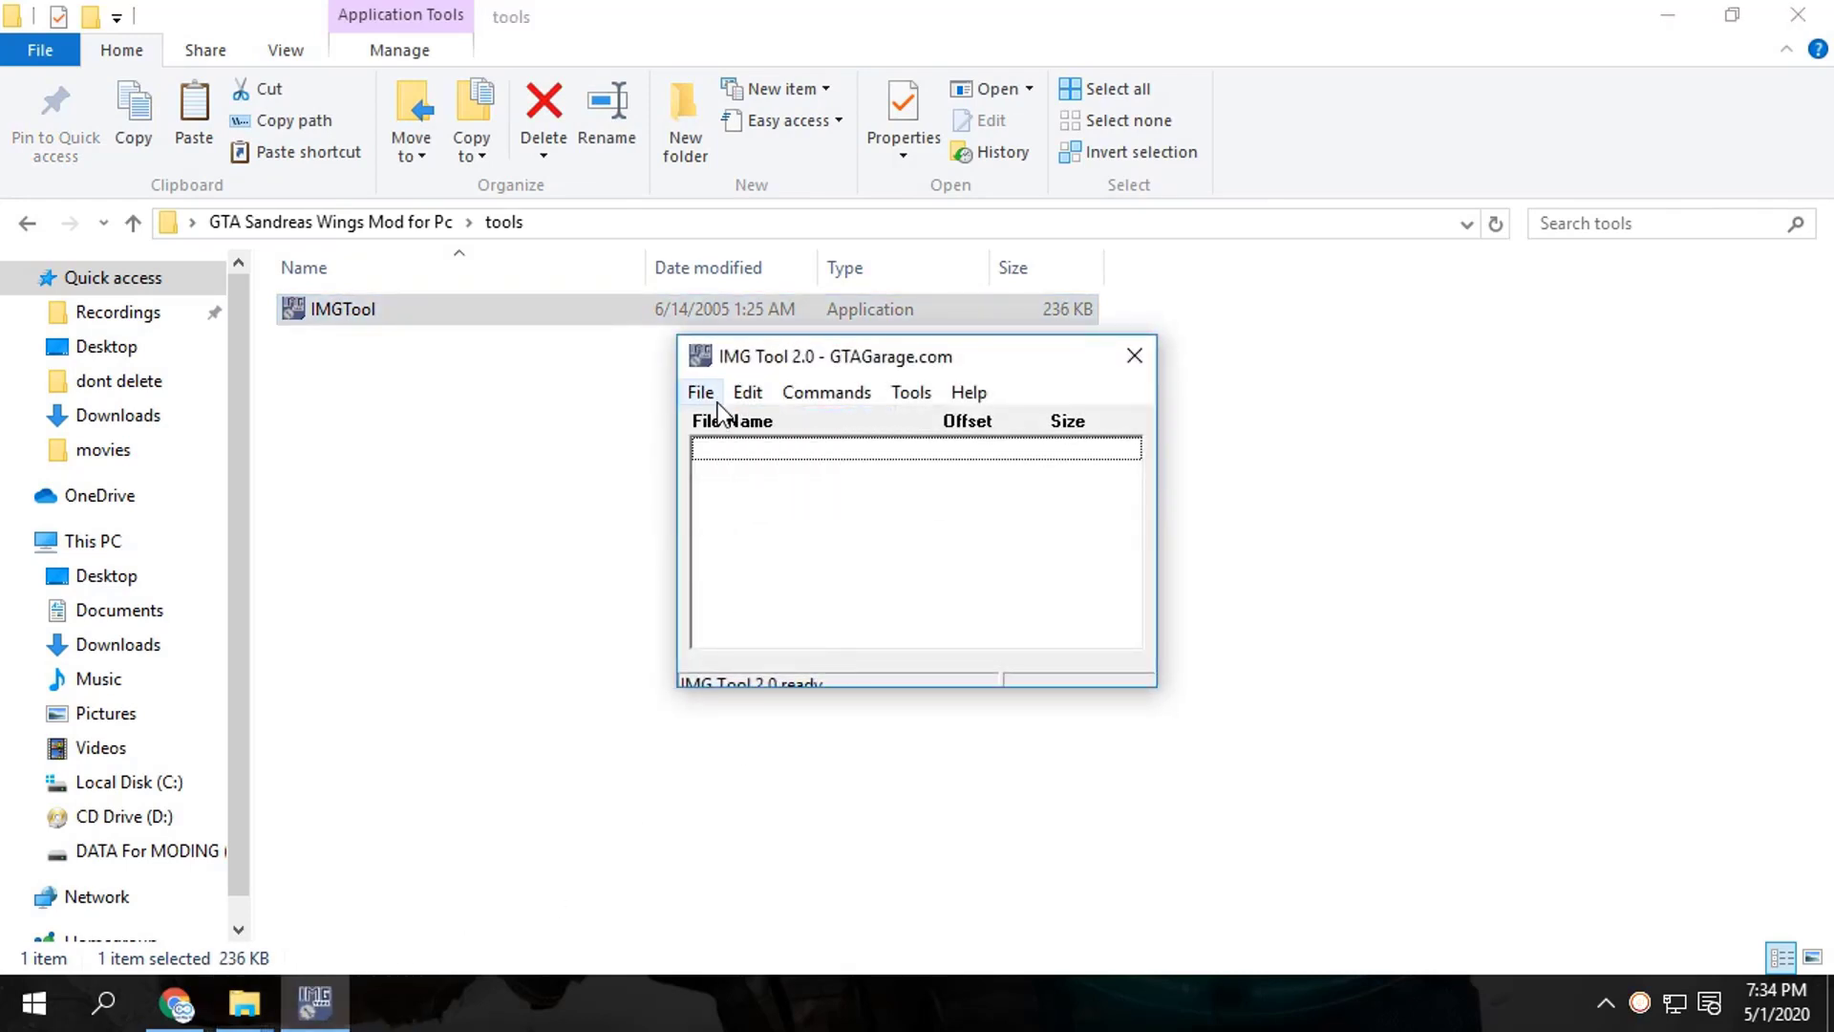
pyautogui.click(719, 403)
pyautogui.click(719, 430)
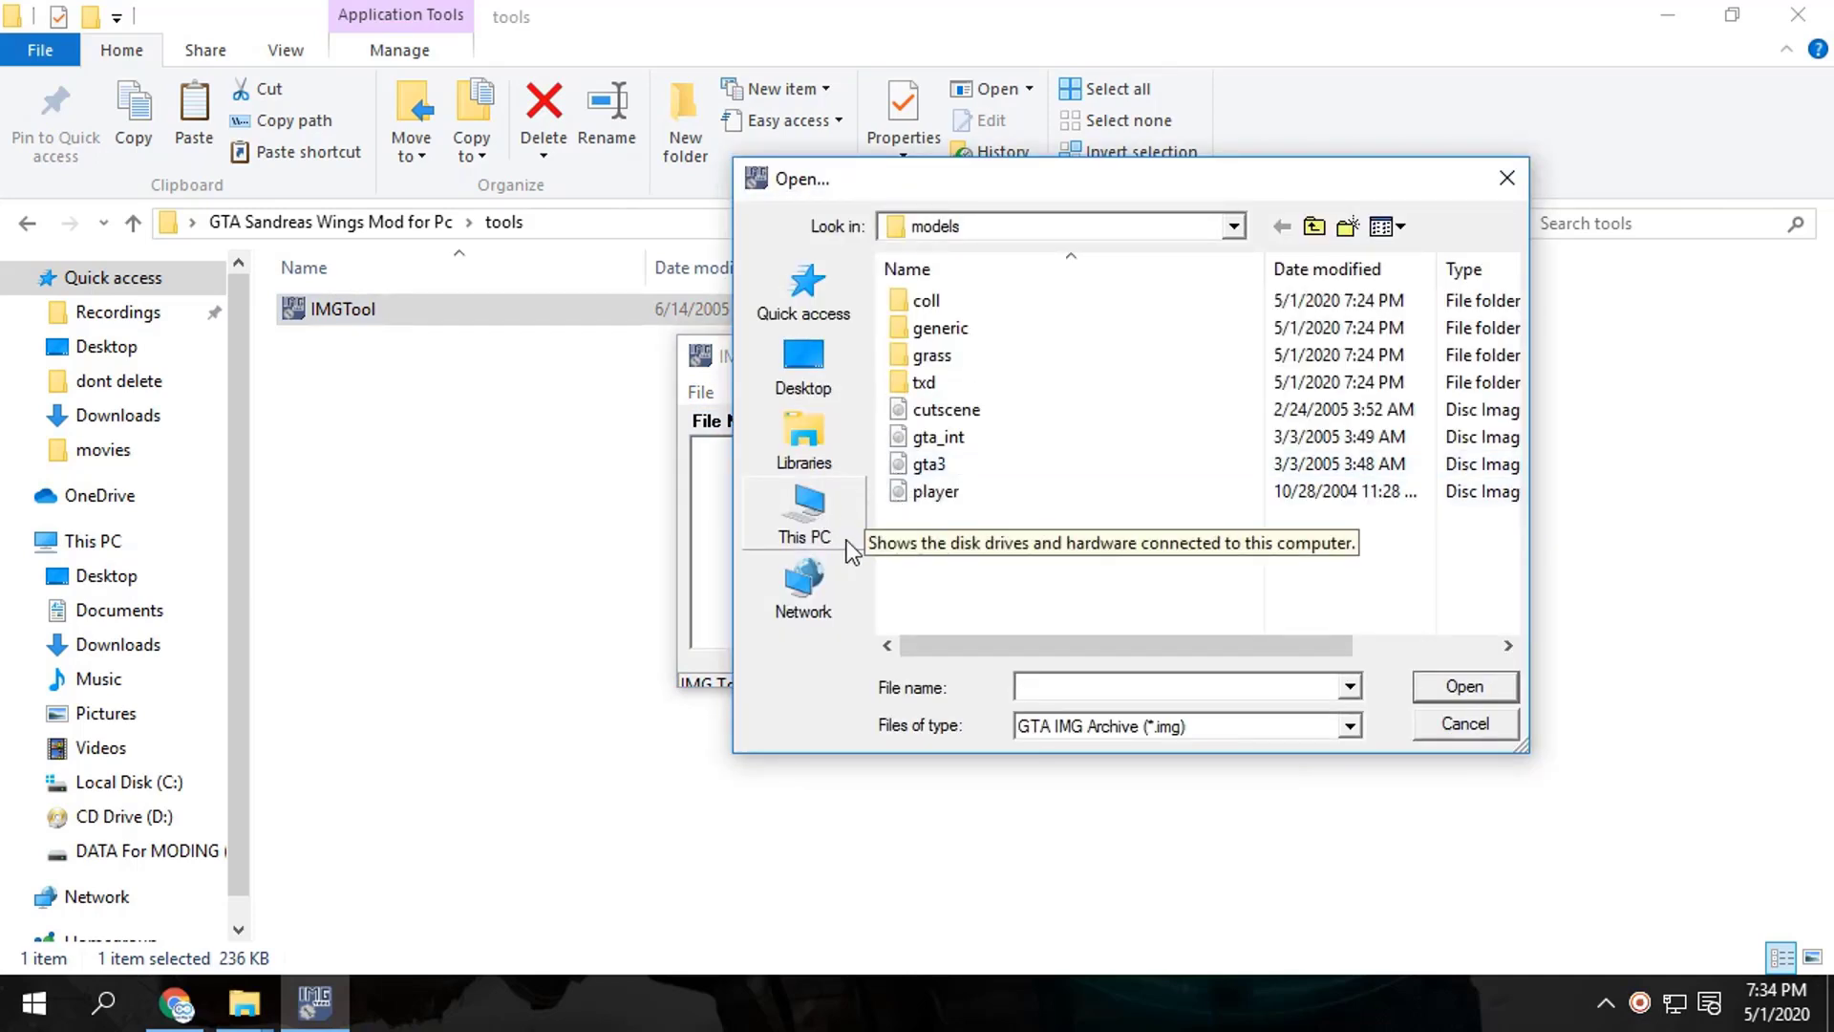
pyautogui.click(1234, 228)
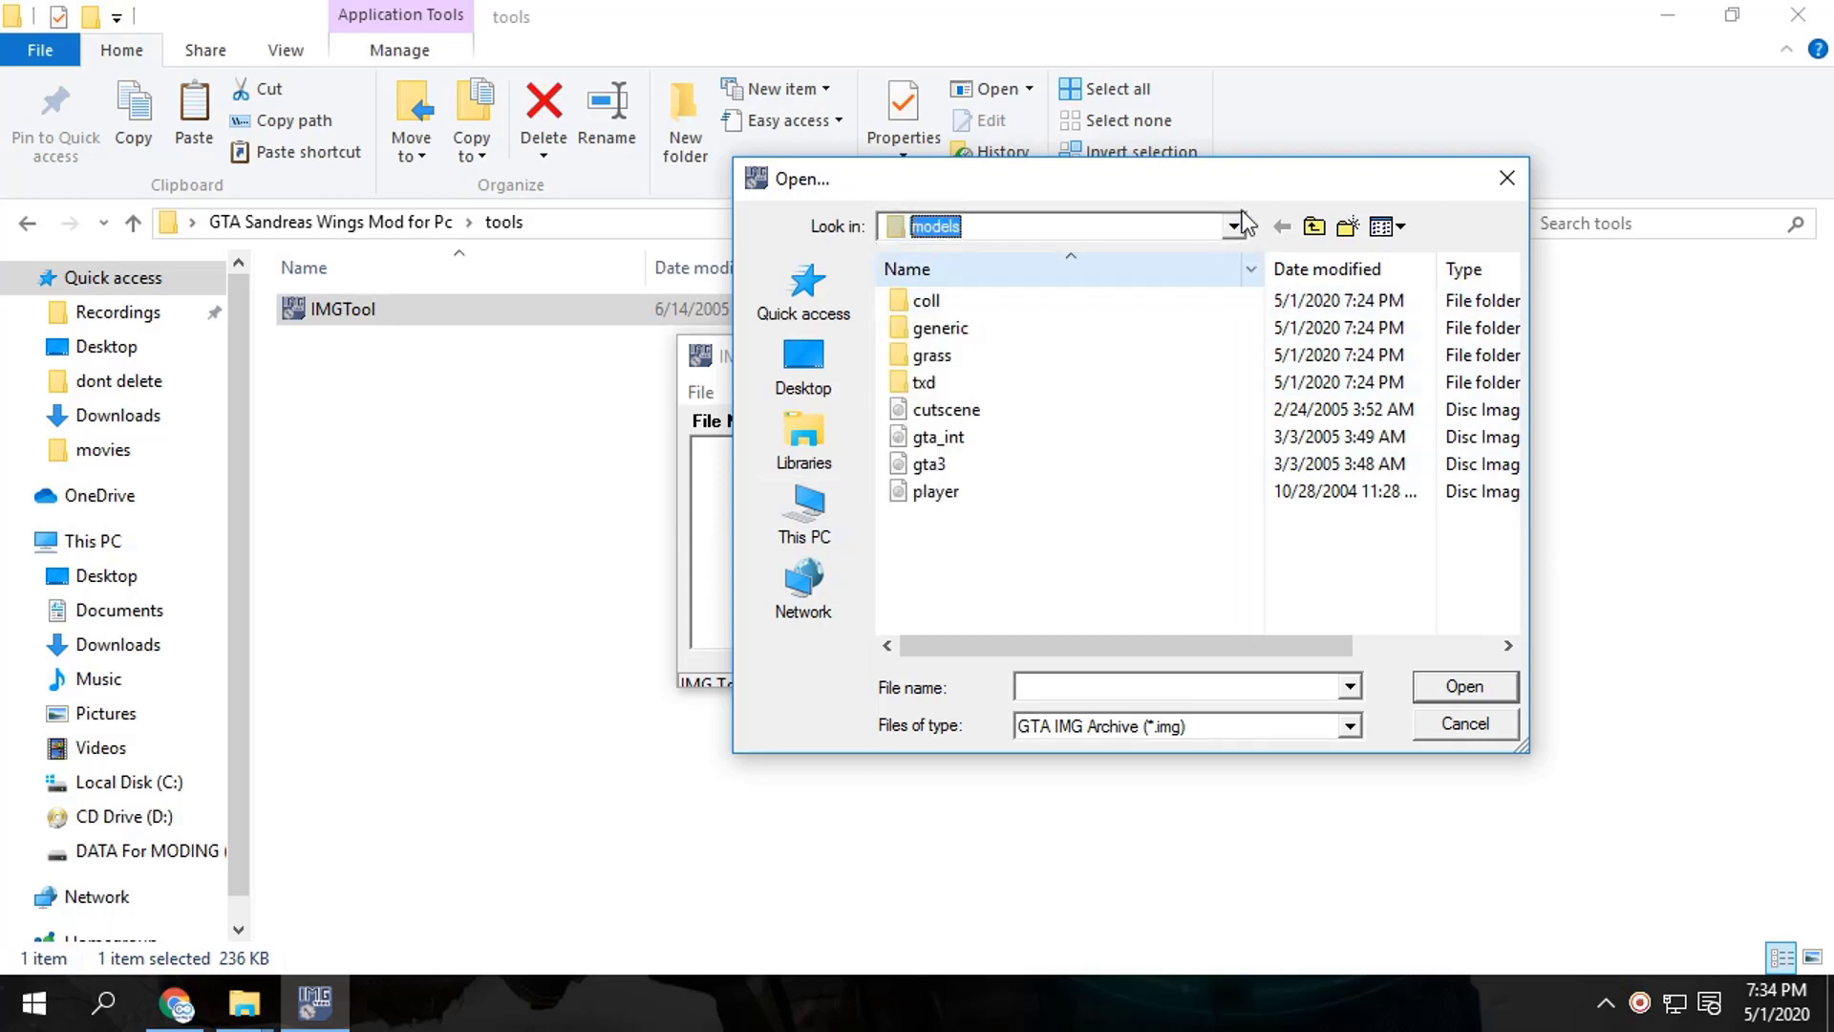
pyautogui.click(1222, 222)
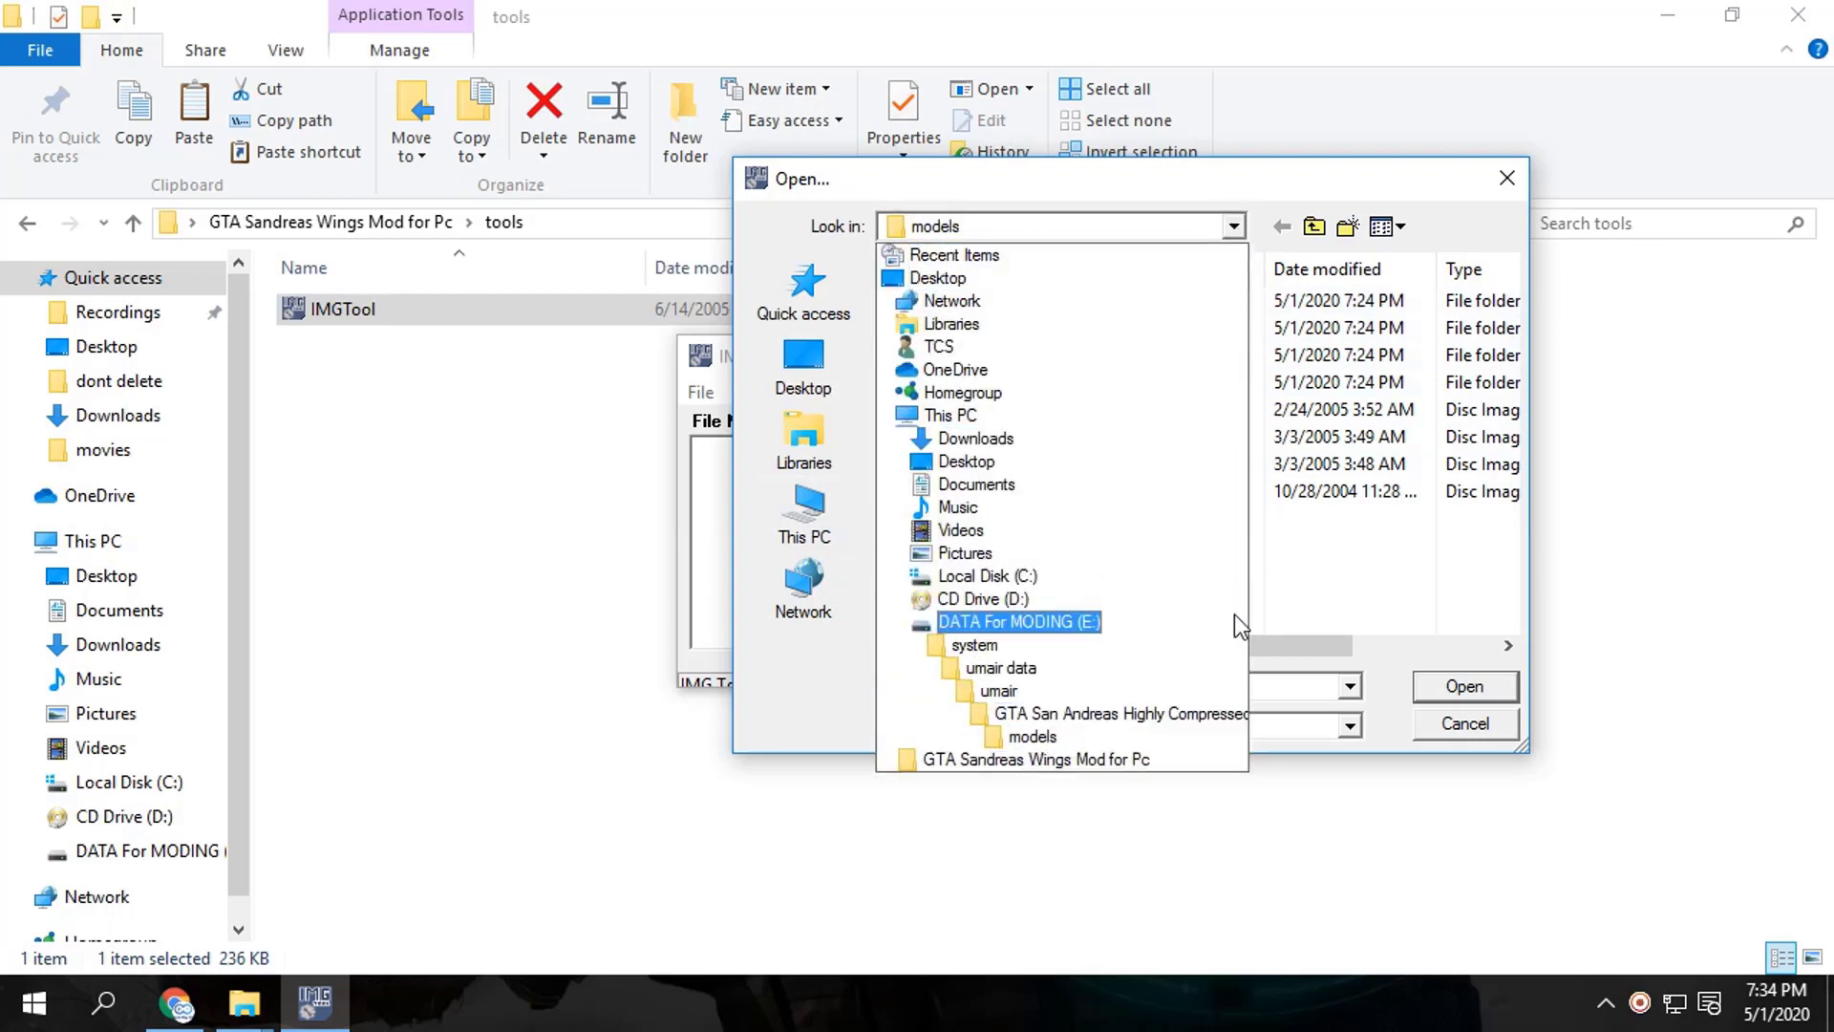
pyautogui.click(1335, 607)
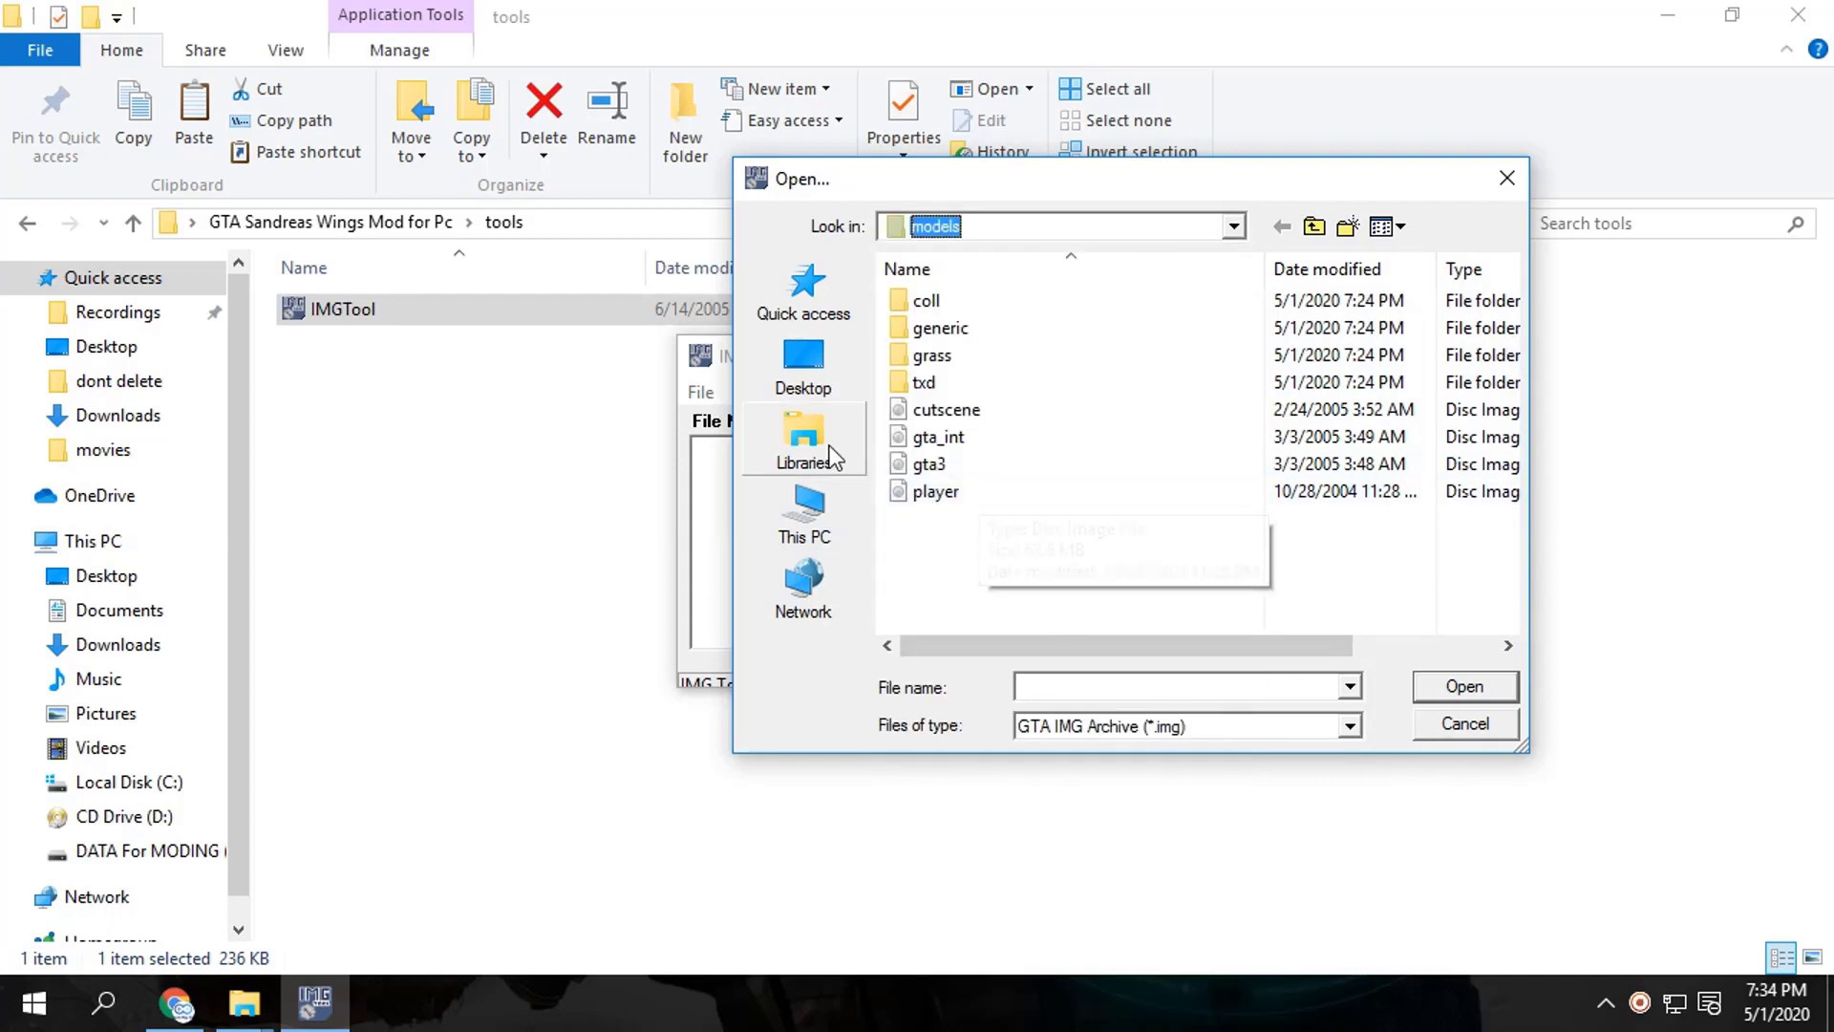
pyautogui.click(923, 466)
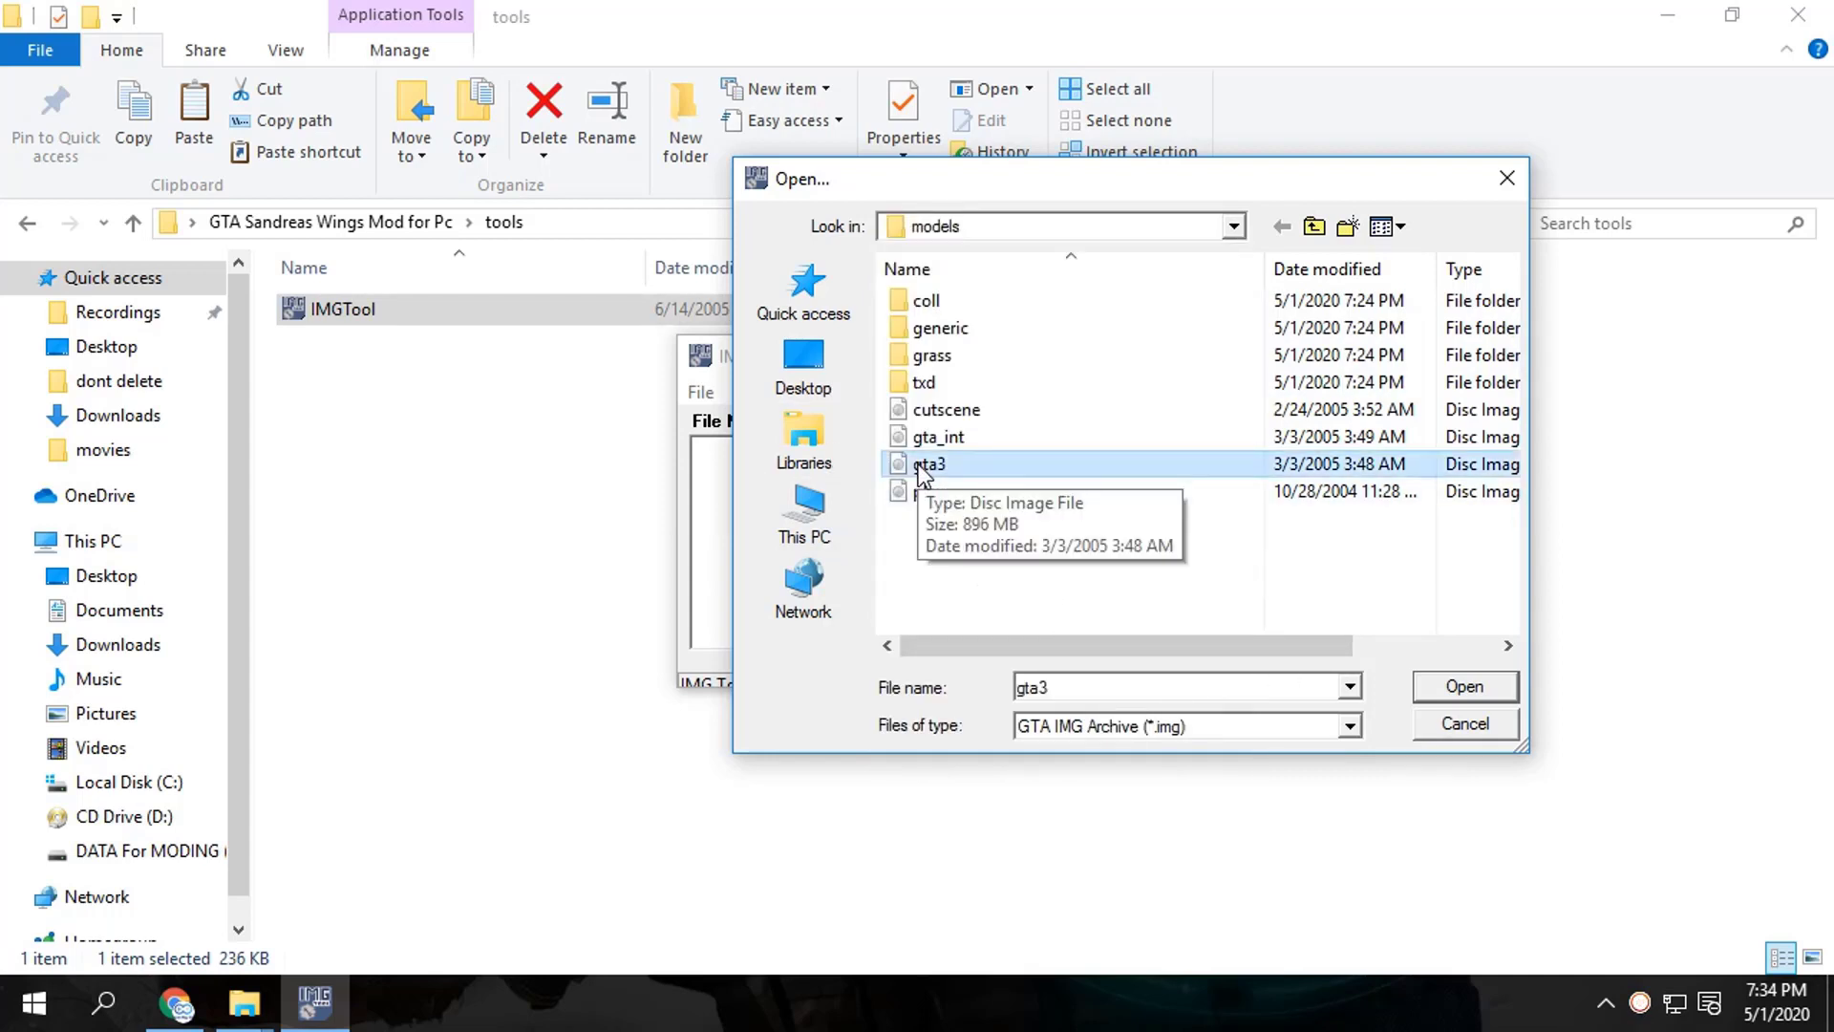
pyautogui.doubleClick(923, 468)
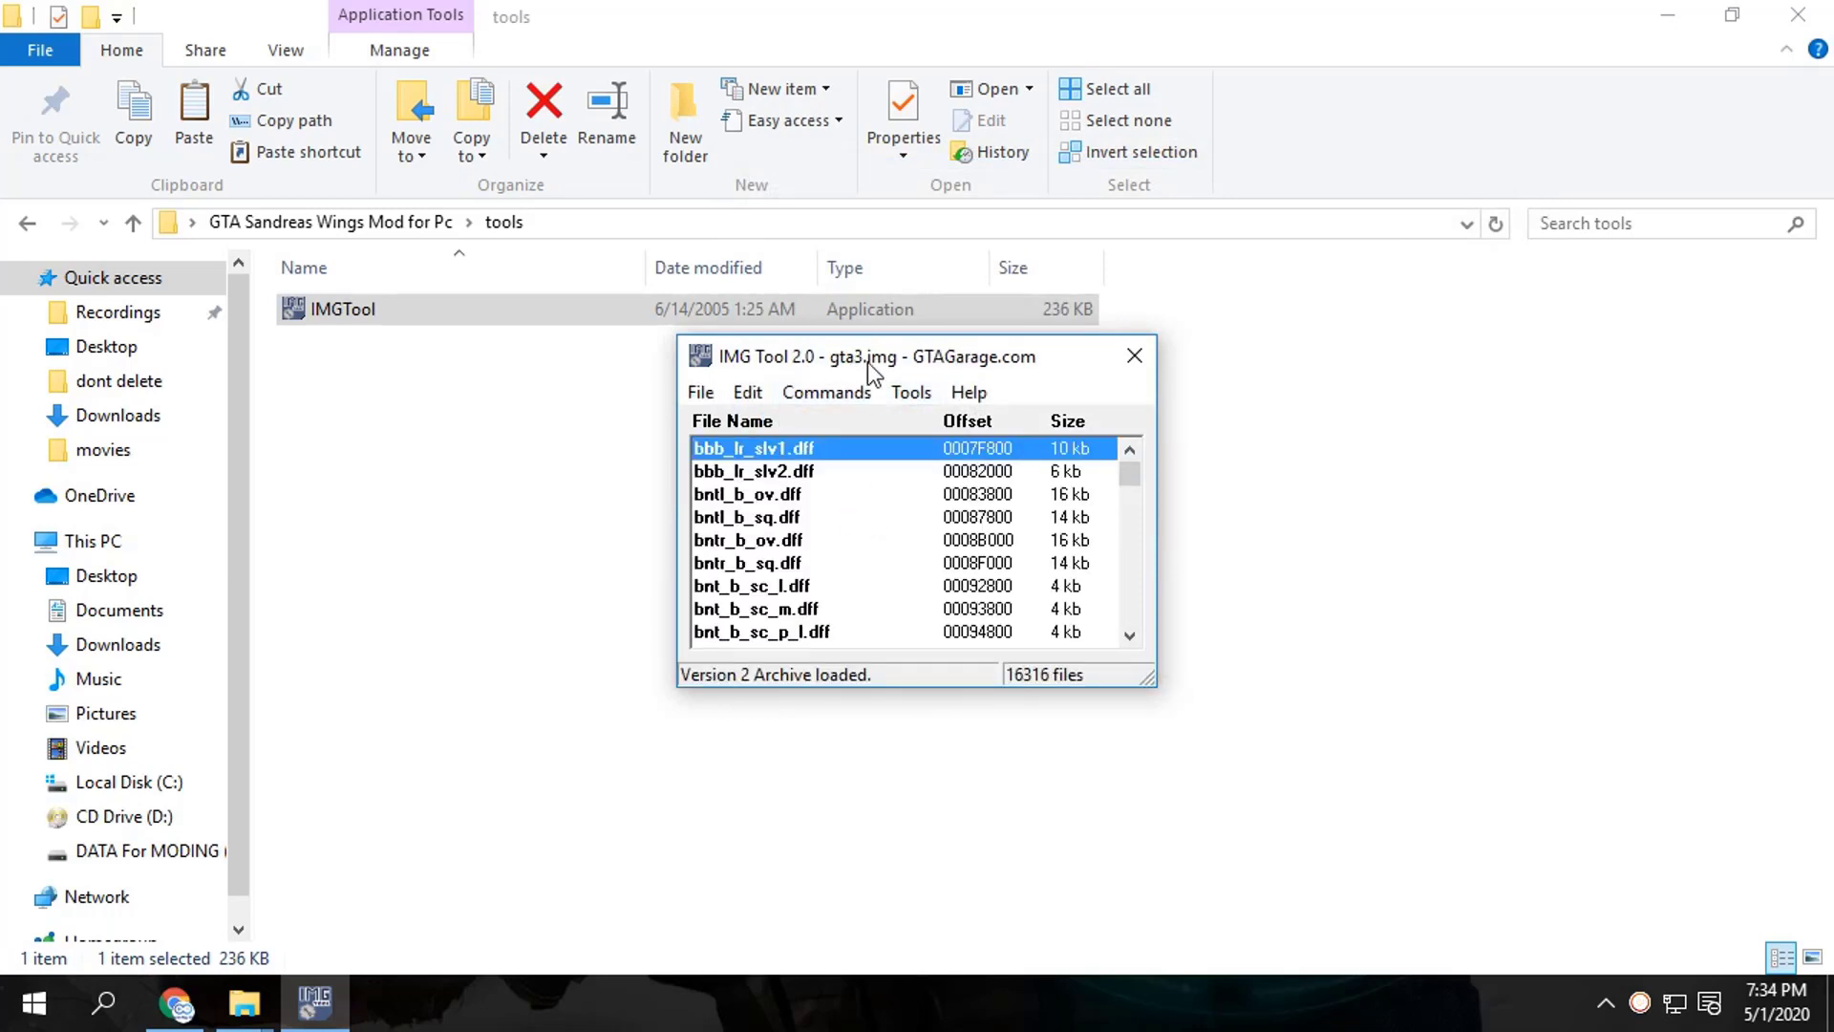
# Start adding files to the archive and browse to the Gta3.img folder inside GTA Sandreas Wings Mod for Pc on the desktop.
pyautogui.moveTo(868, 363); pyautogui.dragTo(845, 268)
pyautogui.click(801, 299)
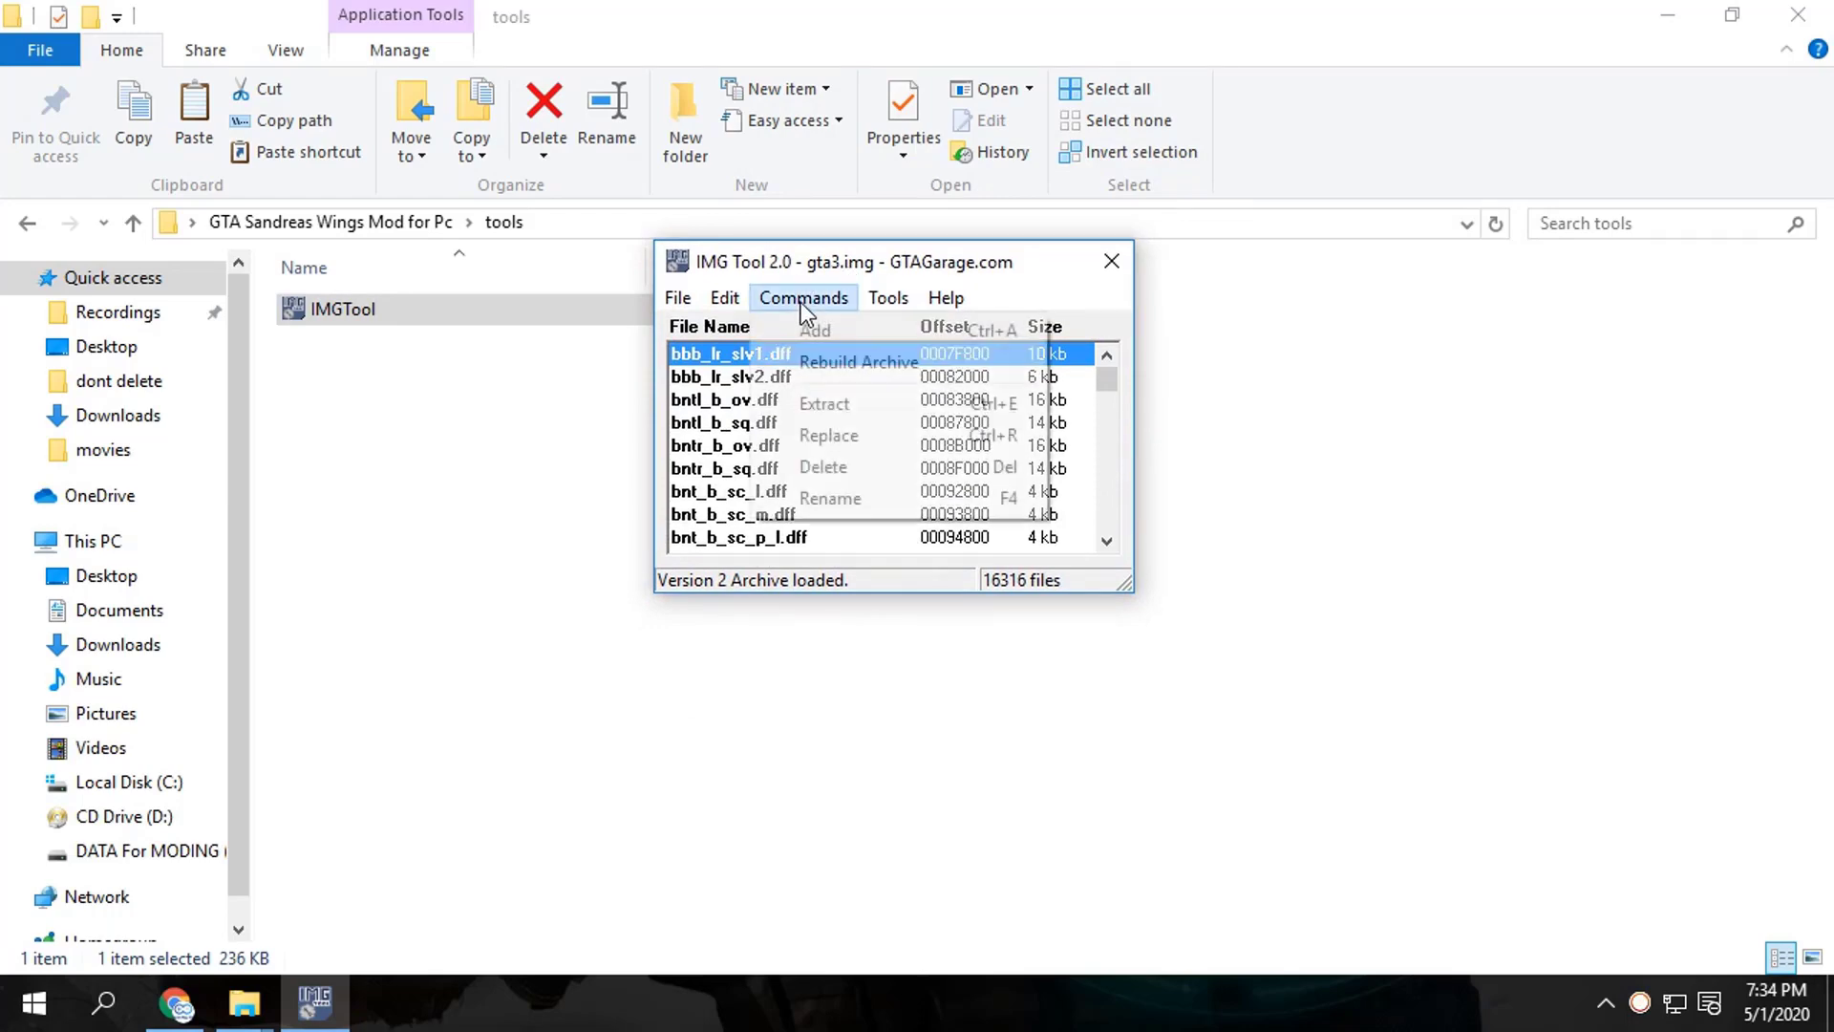
pyautogui.click(818, 336)
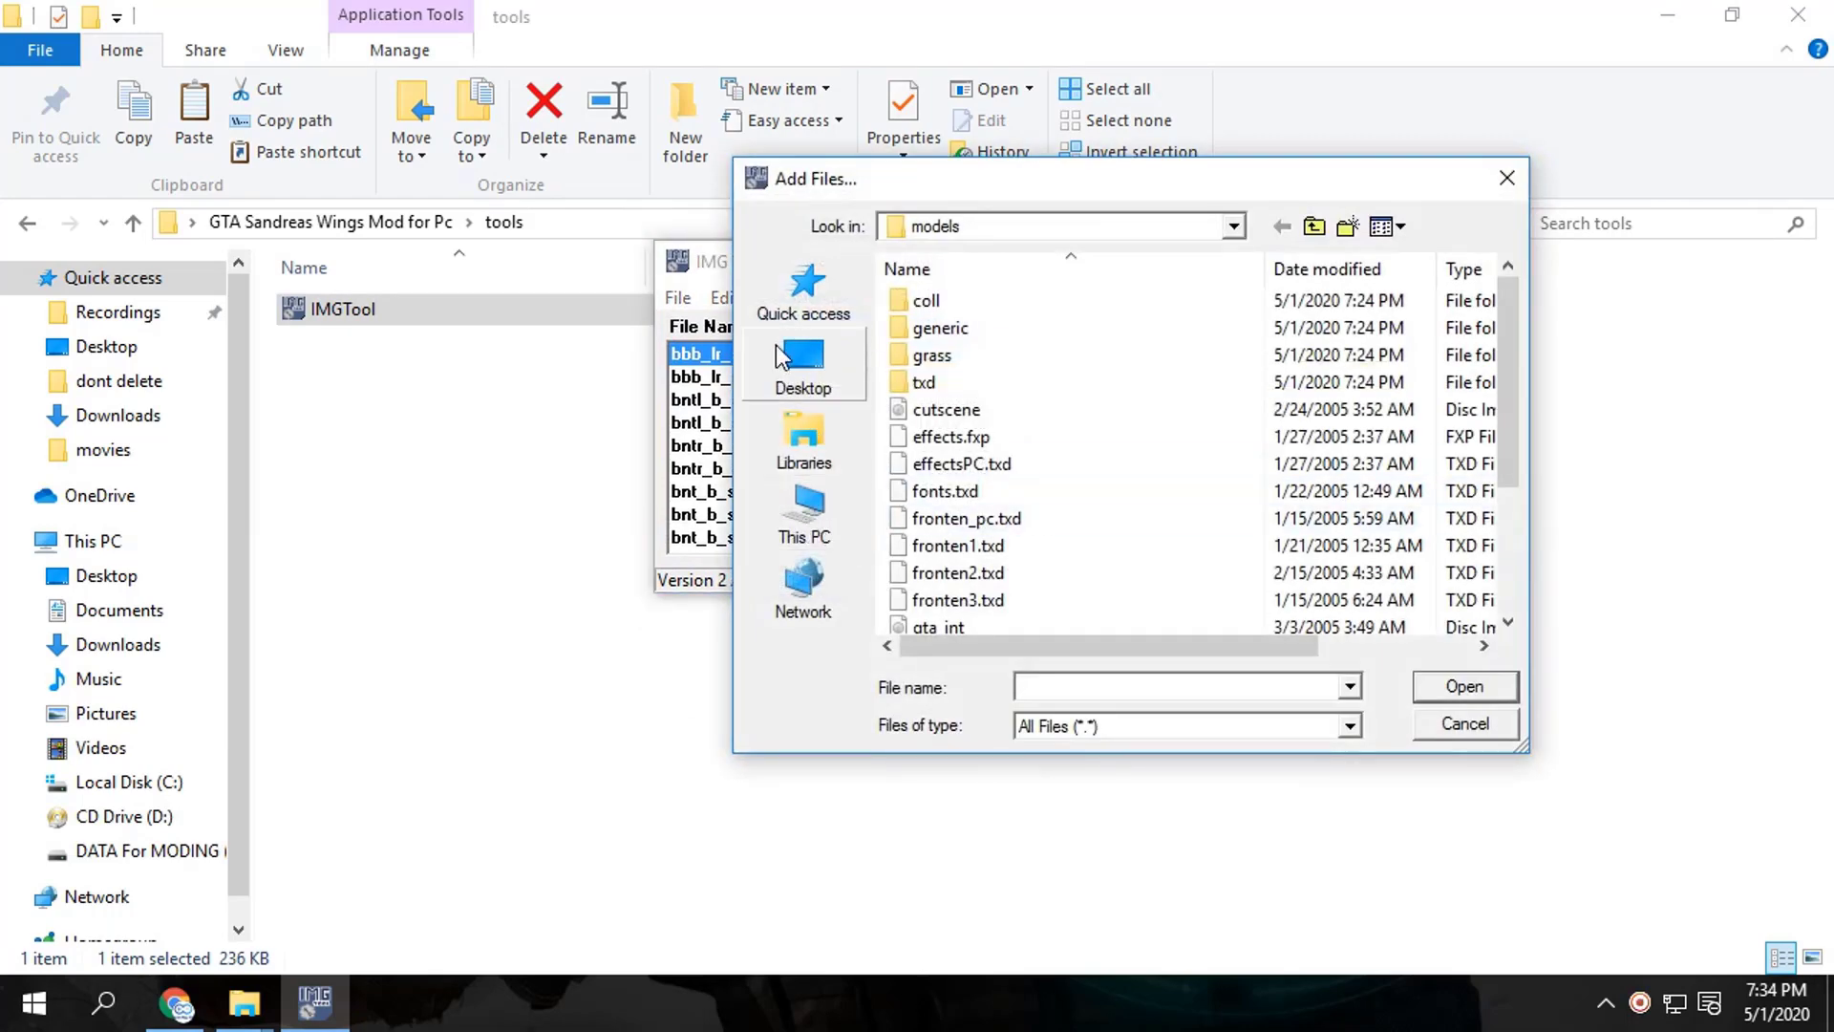
pyautogui.click(803, 363)
pyautogui.scroll(-5, 955, 430)
pyautogui.scroll(-5, 969, 430)
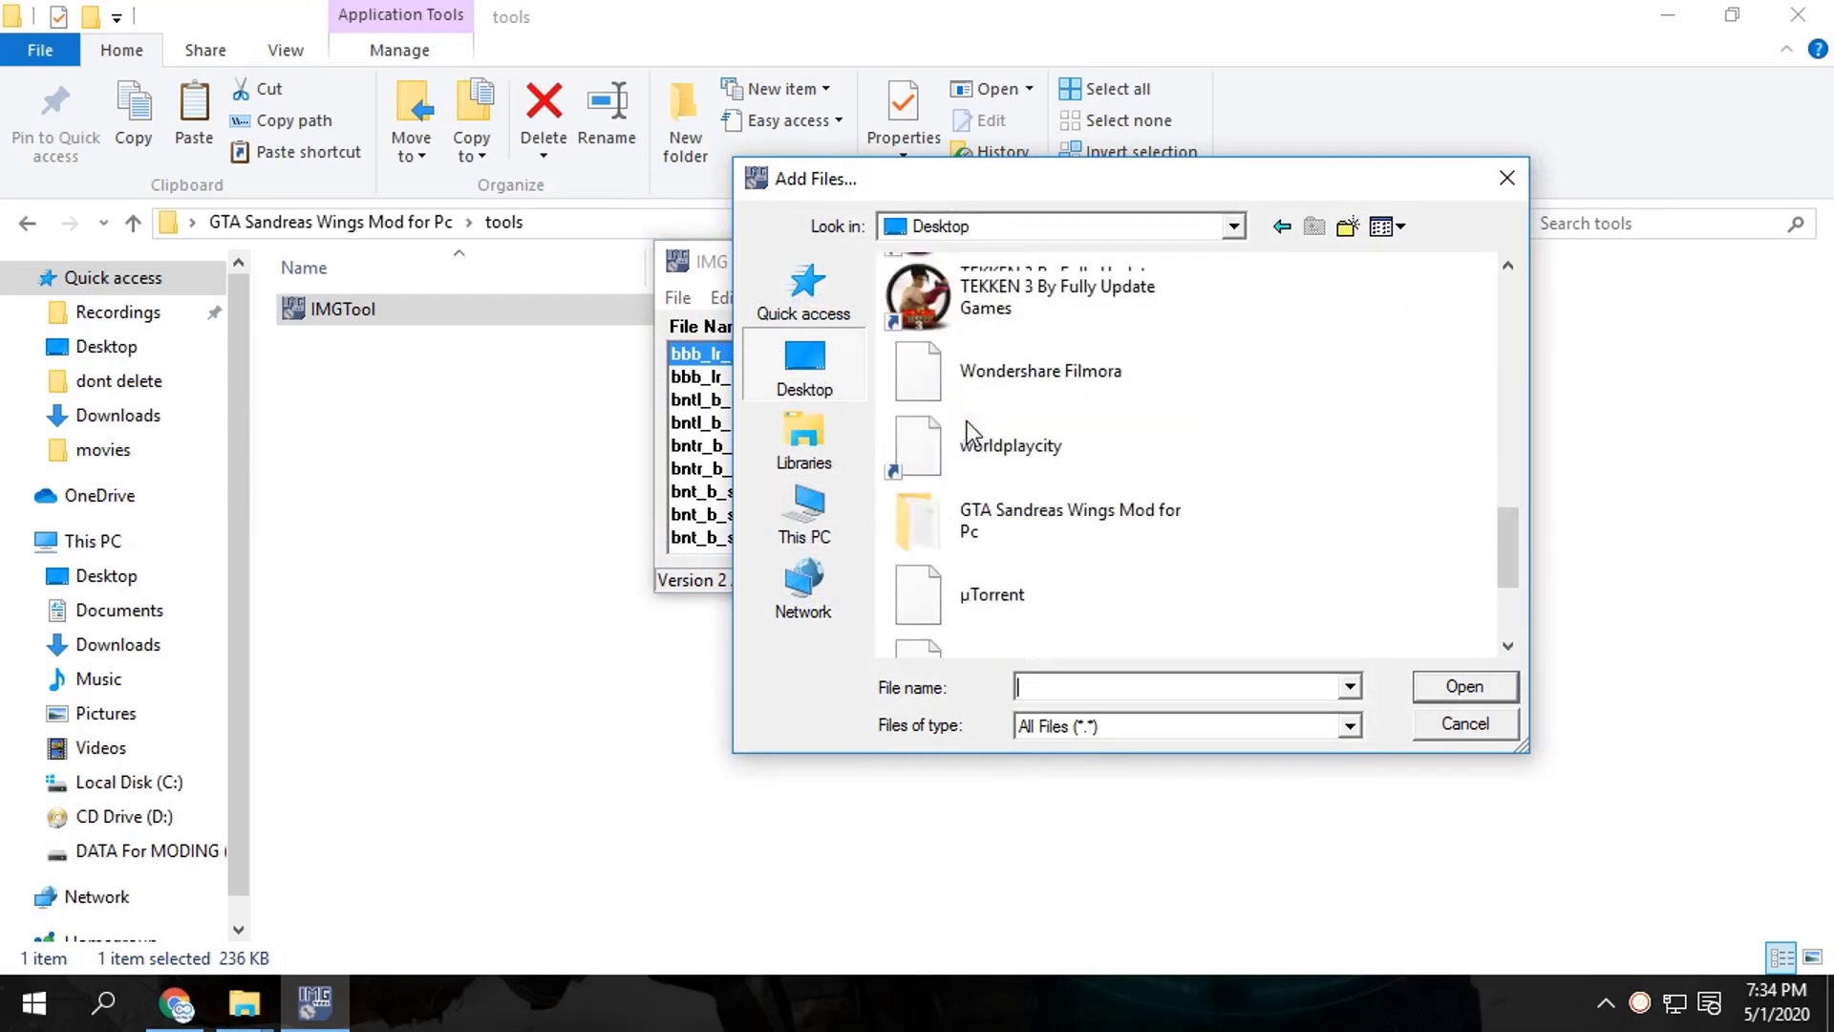
pyautogui.scroll(2, 969, 425)
pyautogui.scroll(-3, 969, 425)
pyautogui.scroll(-1, 1060, 592)
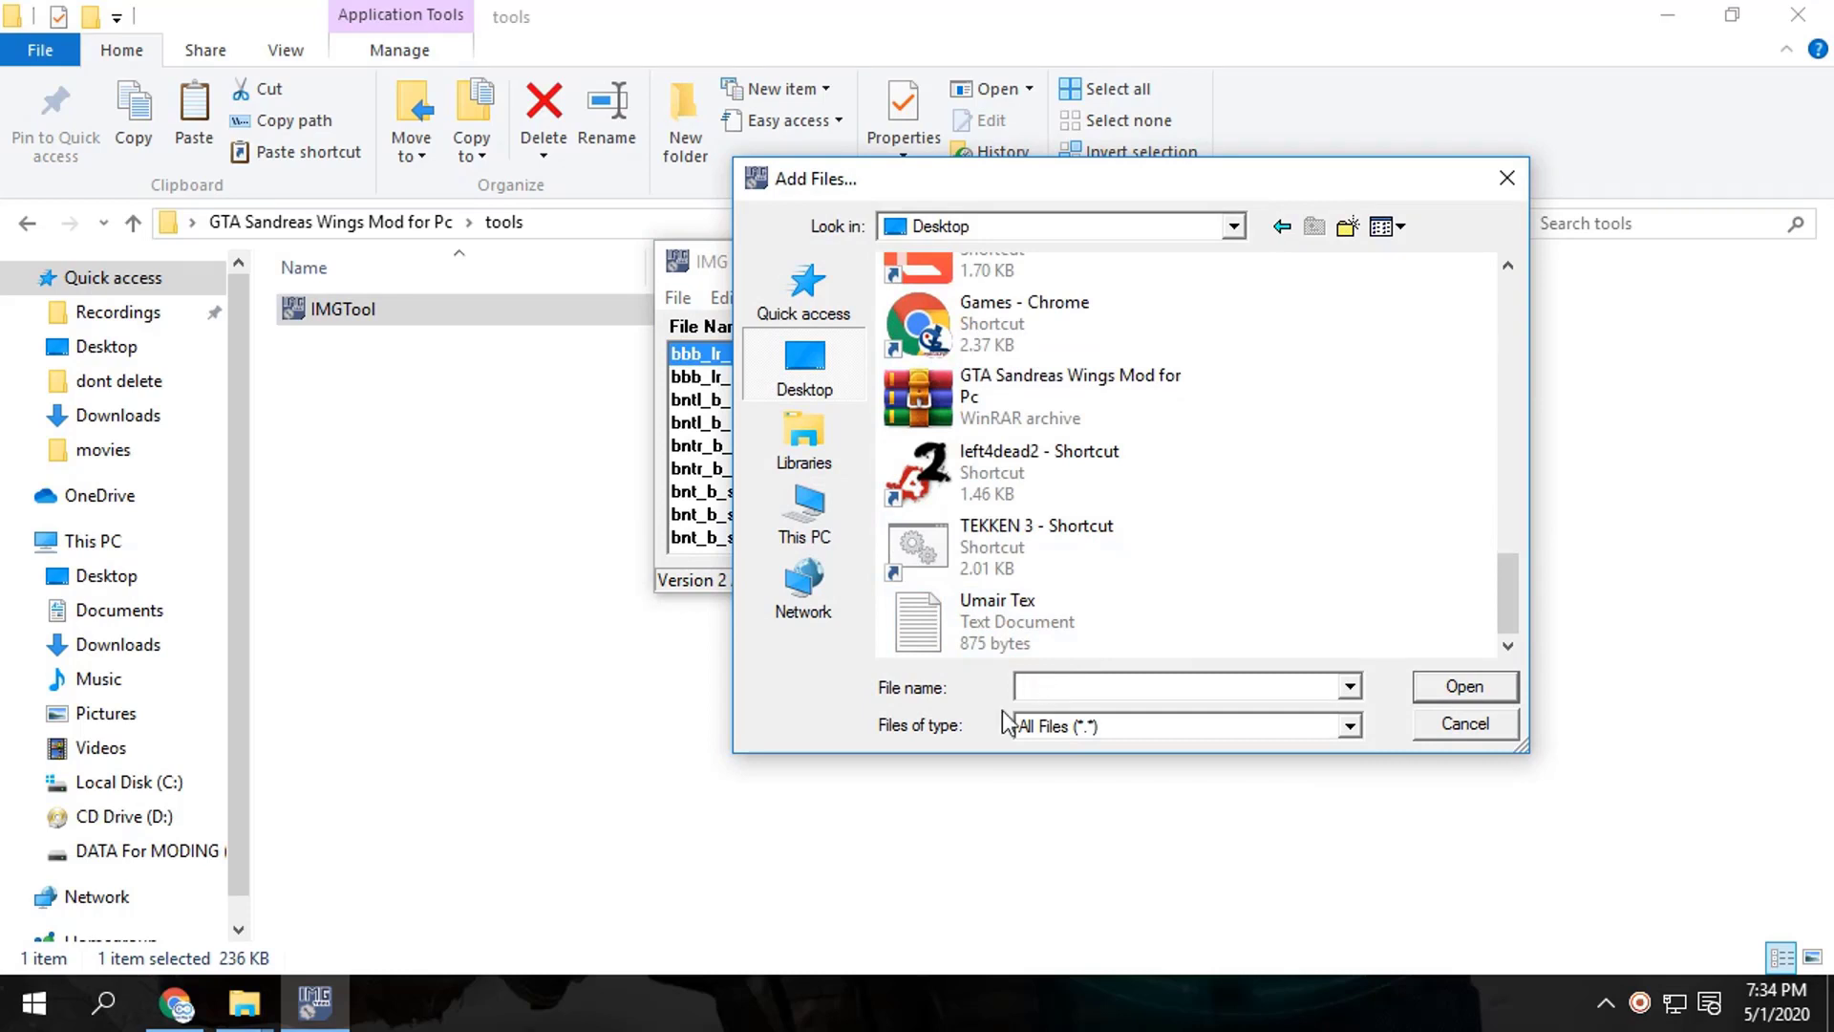
pyautogui.scroll(10, 995, 537)
pyautogui.write('g')
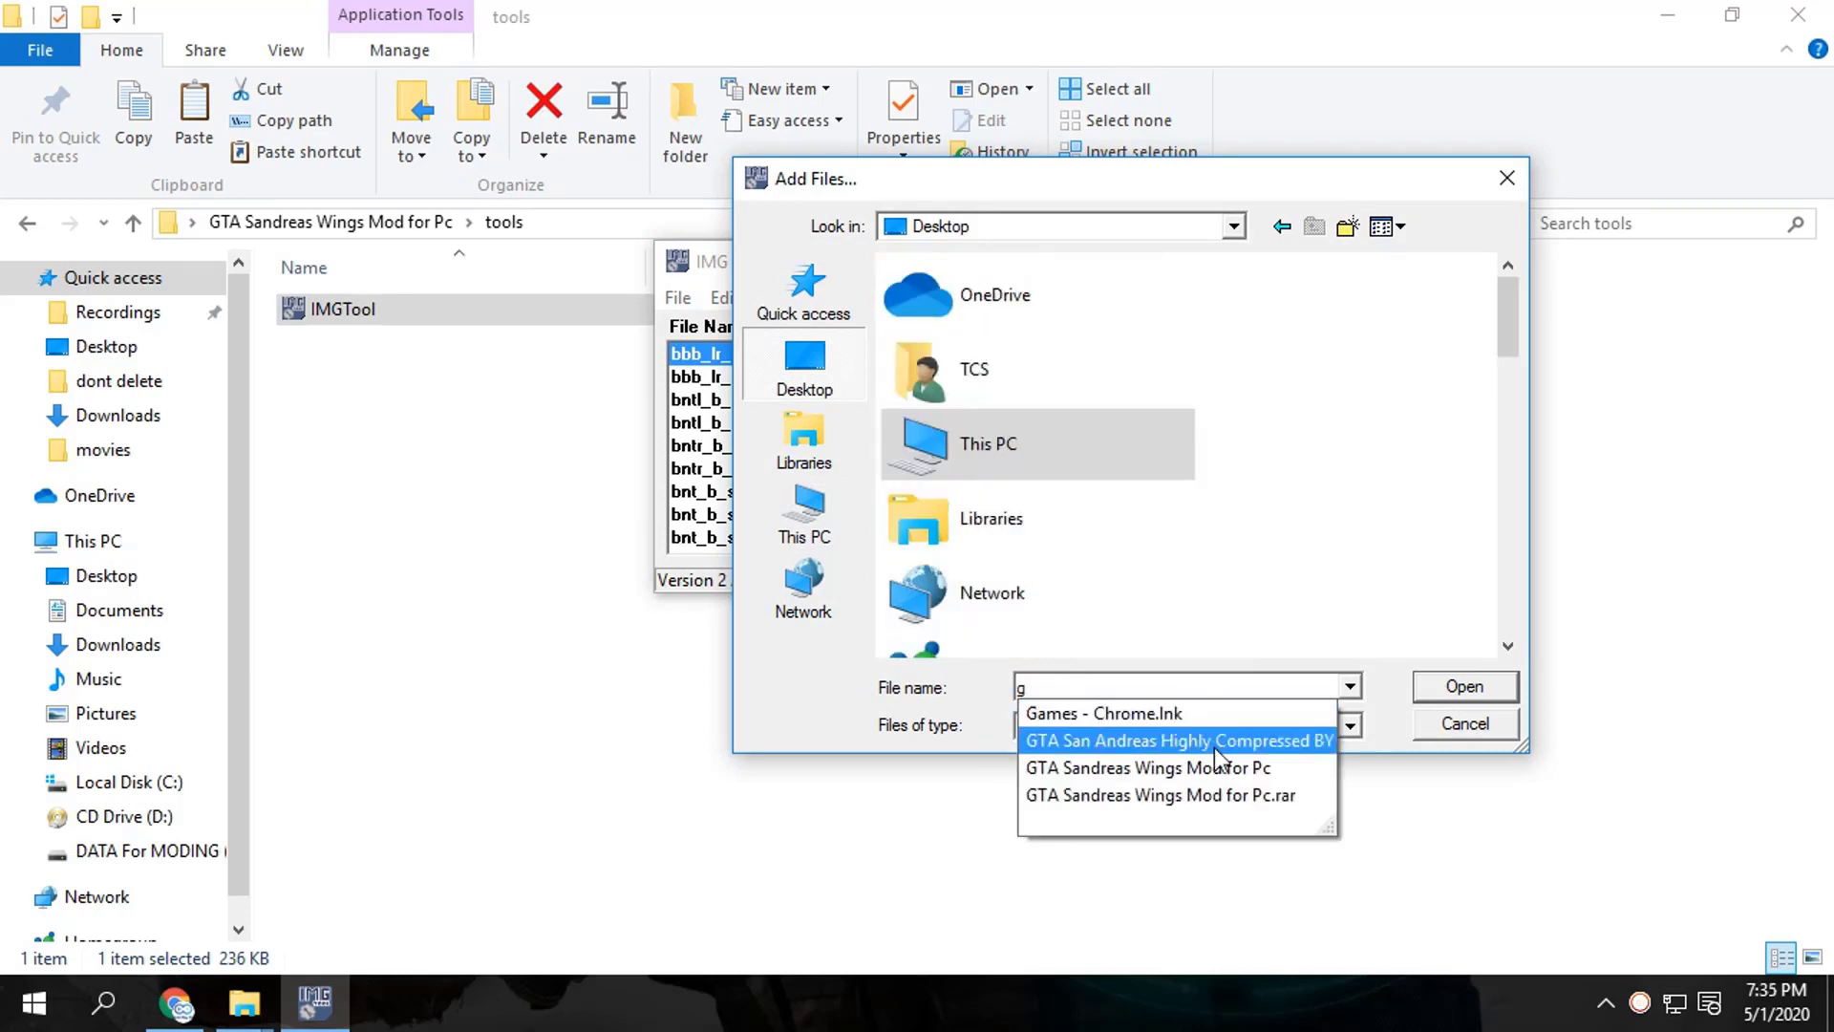
pyautogui.click(1147, 767)
pyautogui.press('Return')
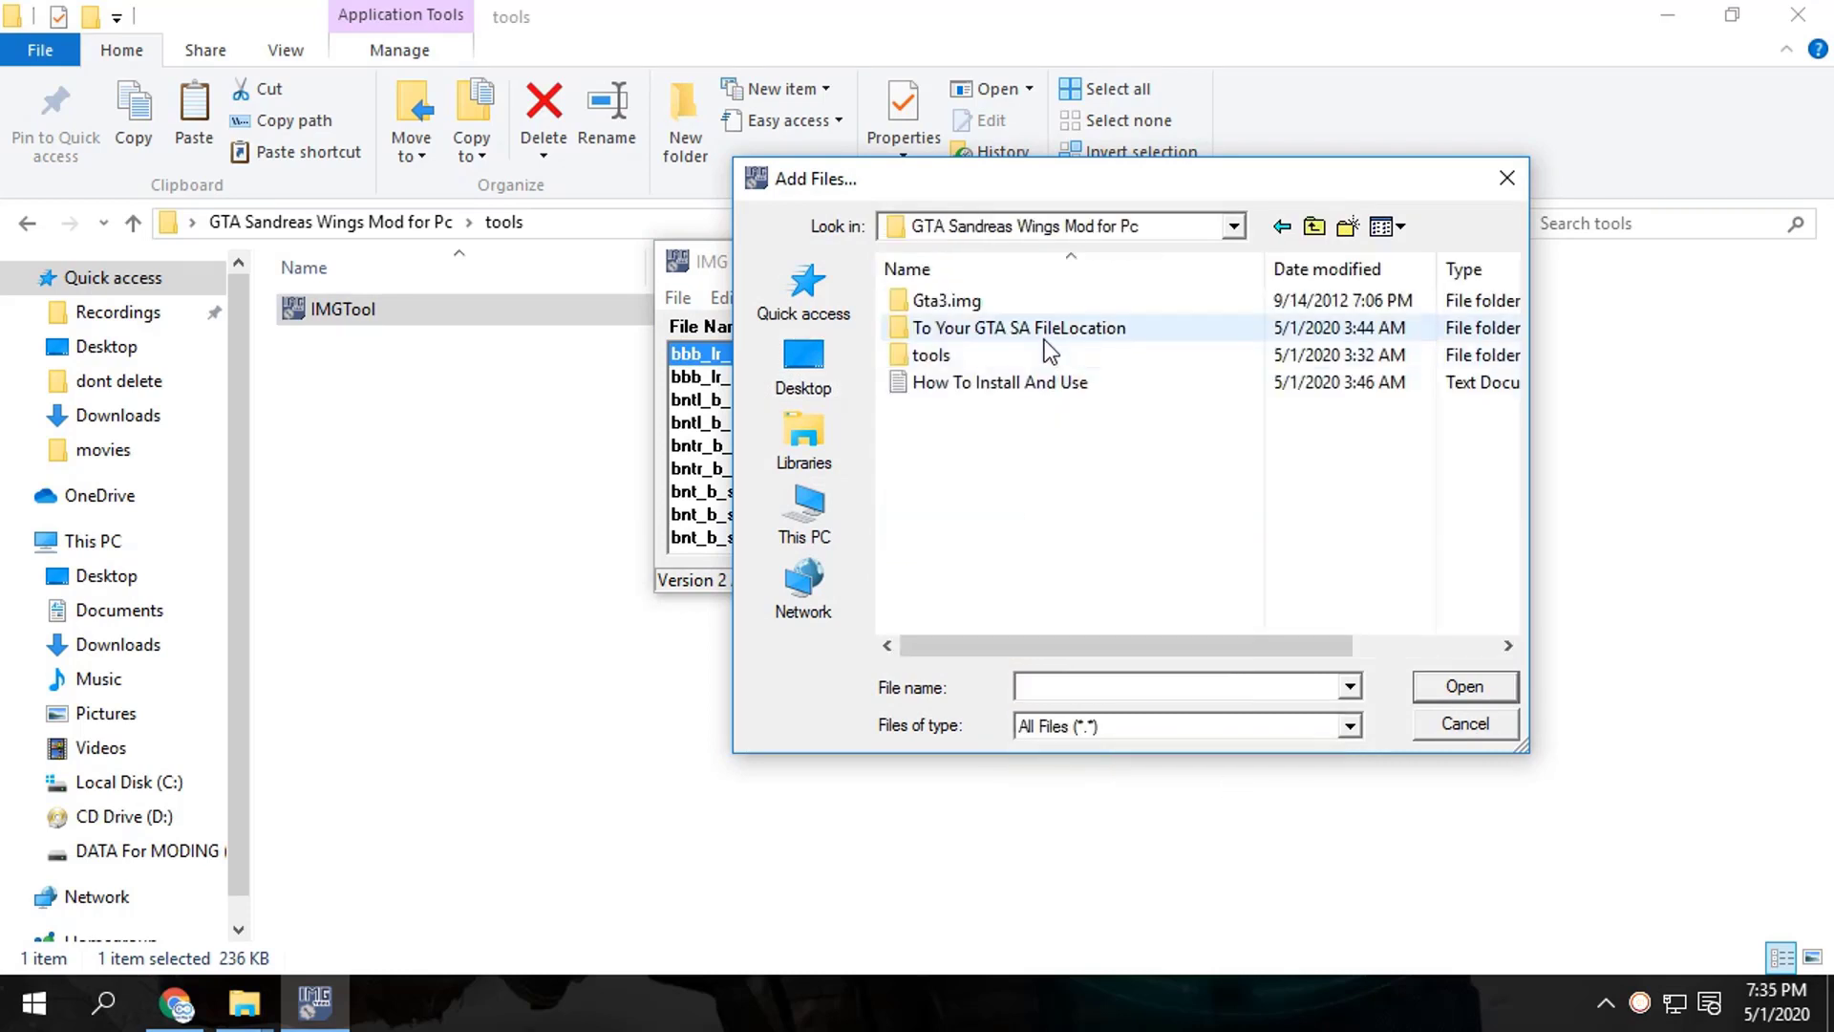
pyautogui.doubleClick(949, 304)
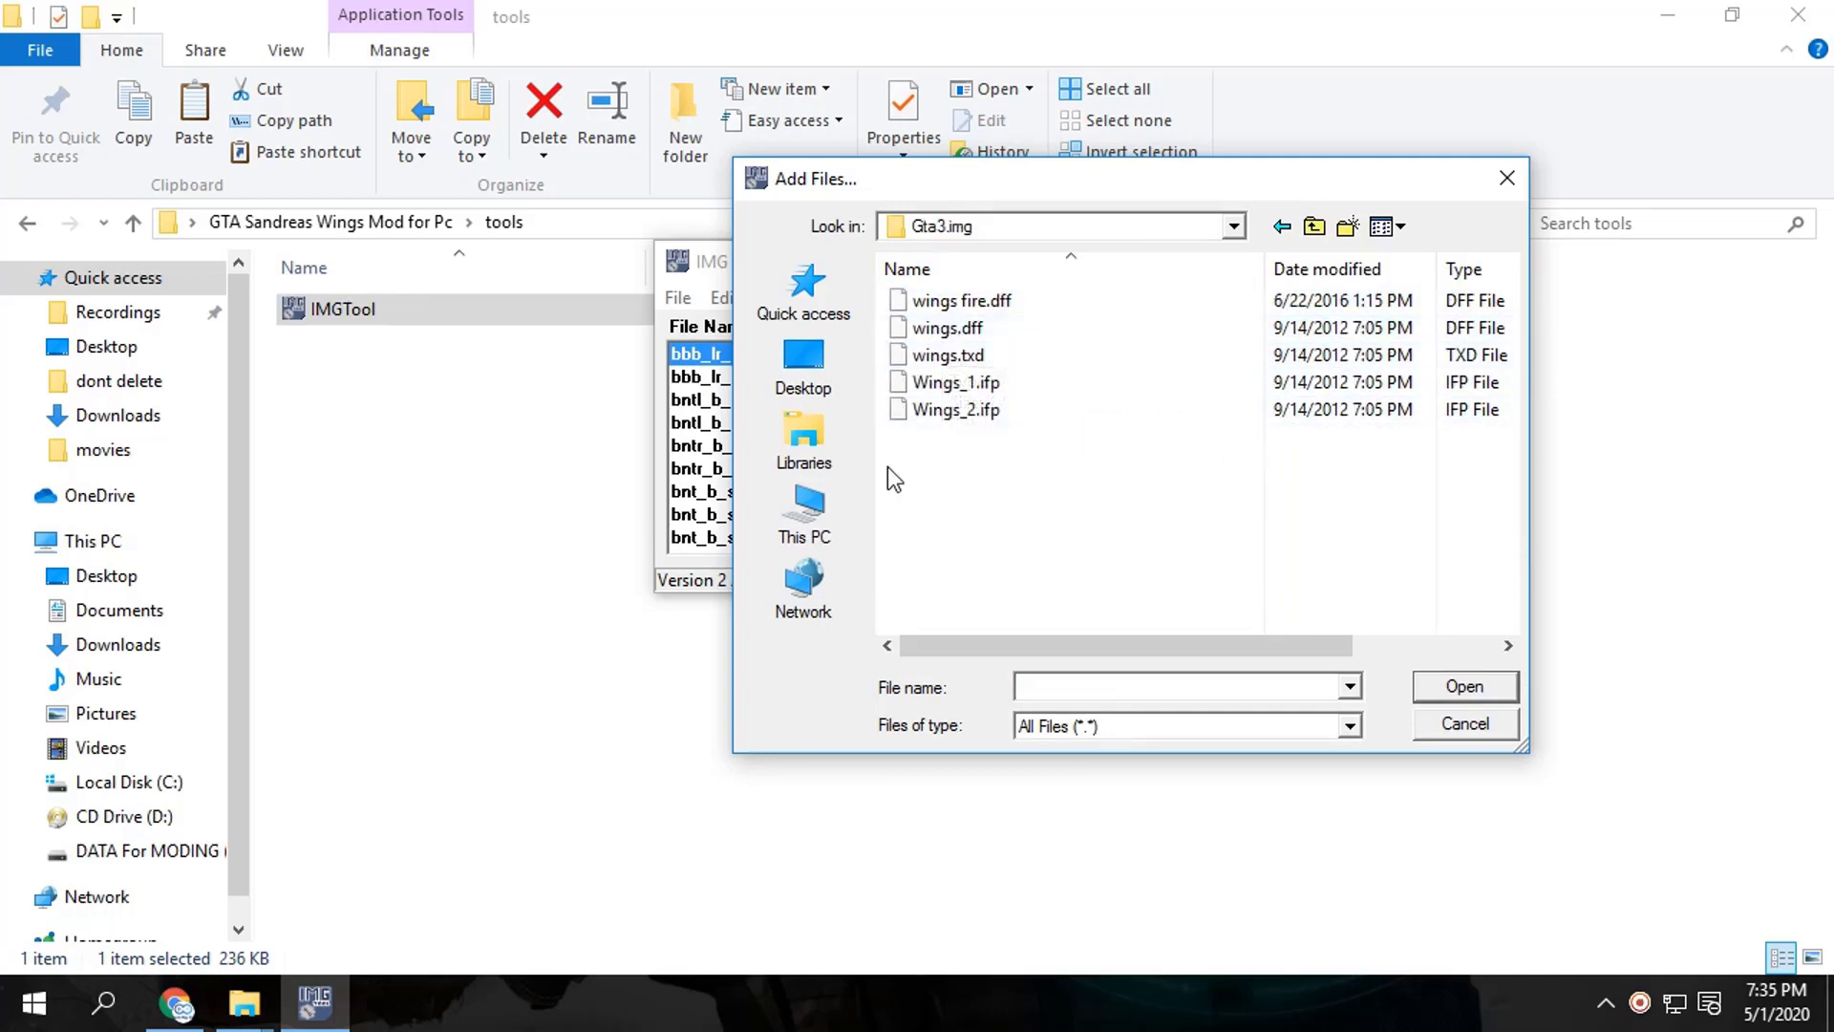
# Add wings.dff from the mod's Gta3.img folder to the archive.
pyautogui.click(952, 330)
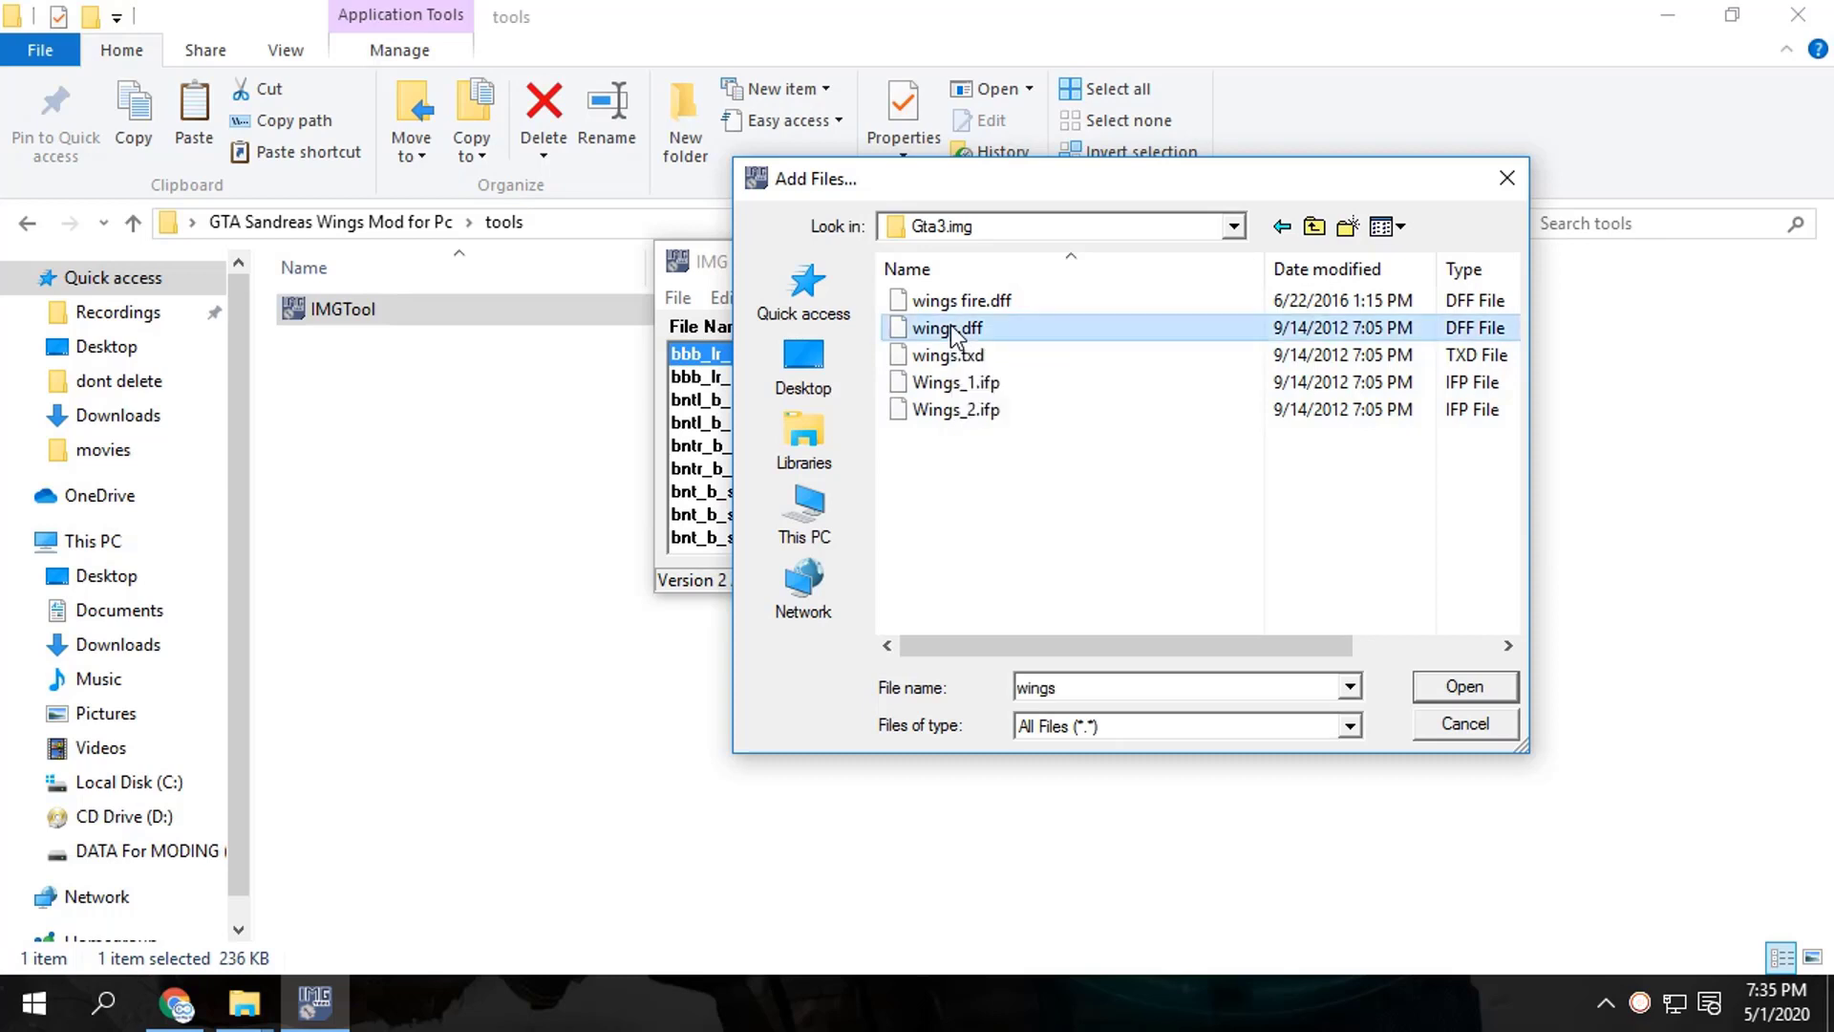
pyautogui.click(959, 382)
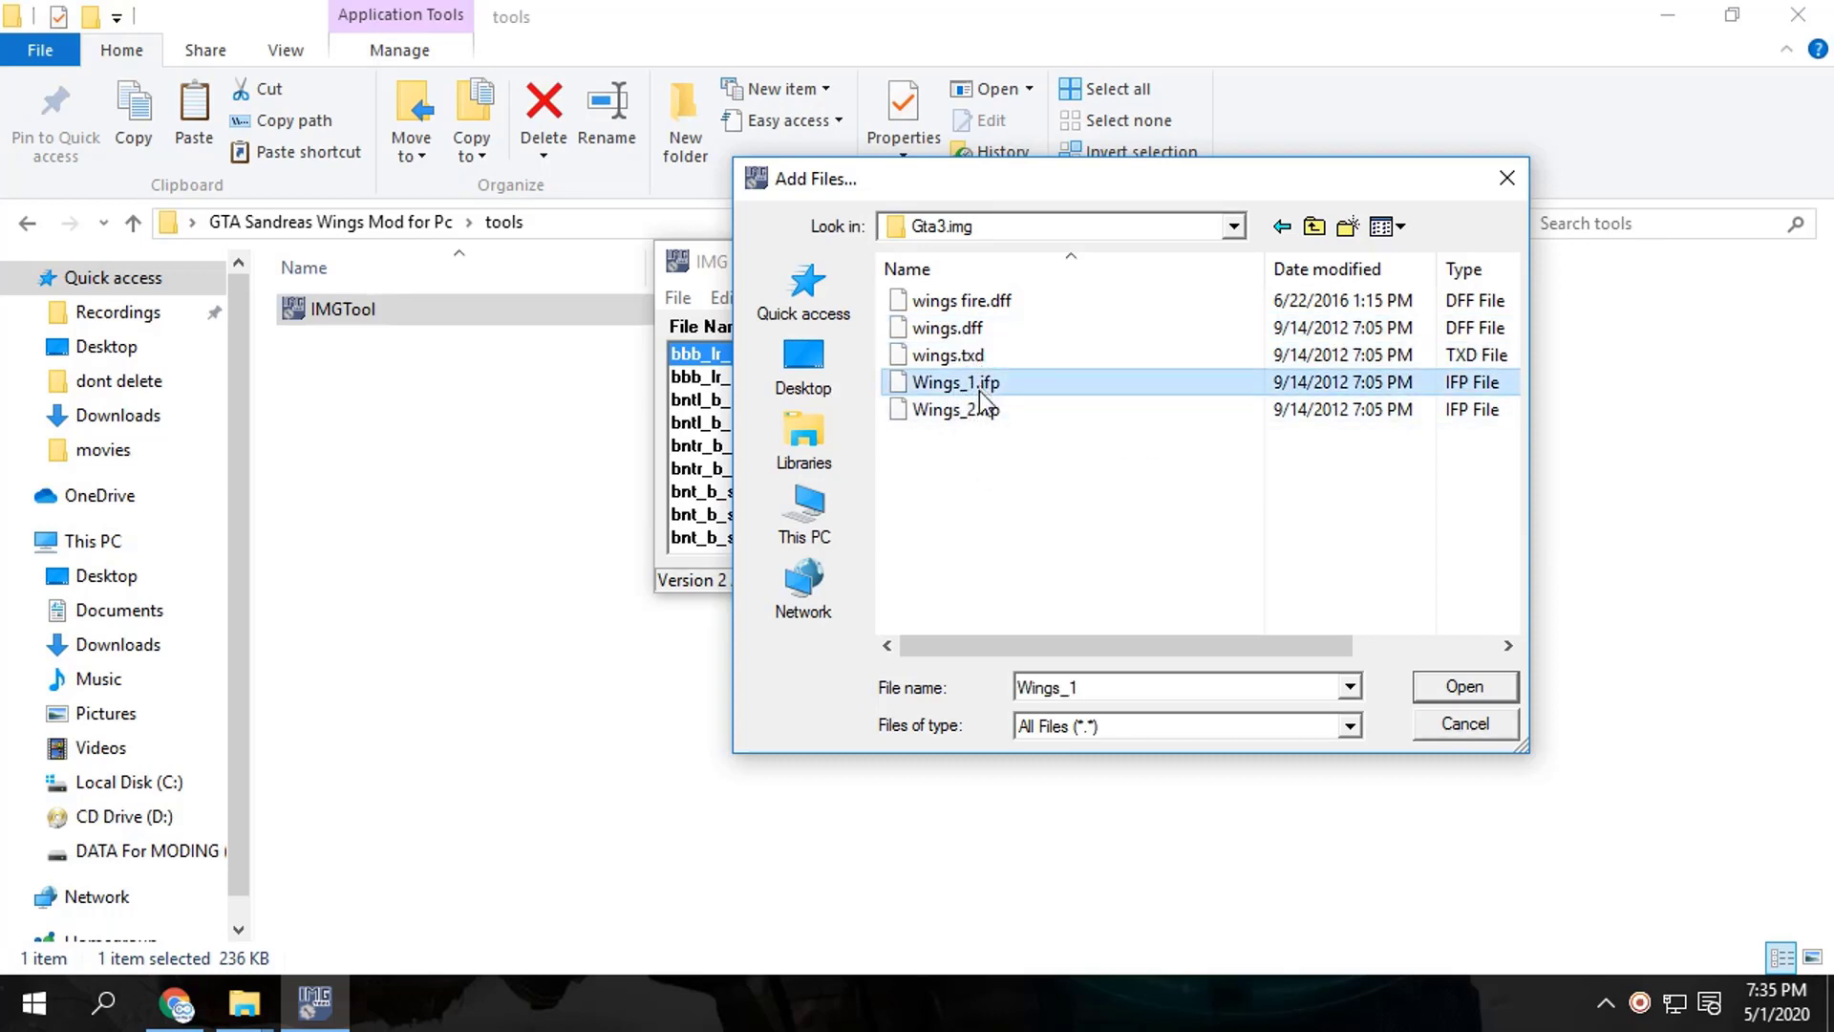
pyautogui.moveTo(951, 492); pyautogui.dragTo(950, 329)
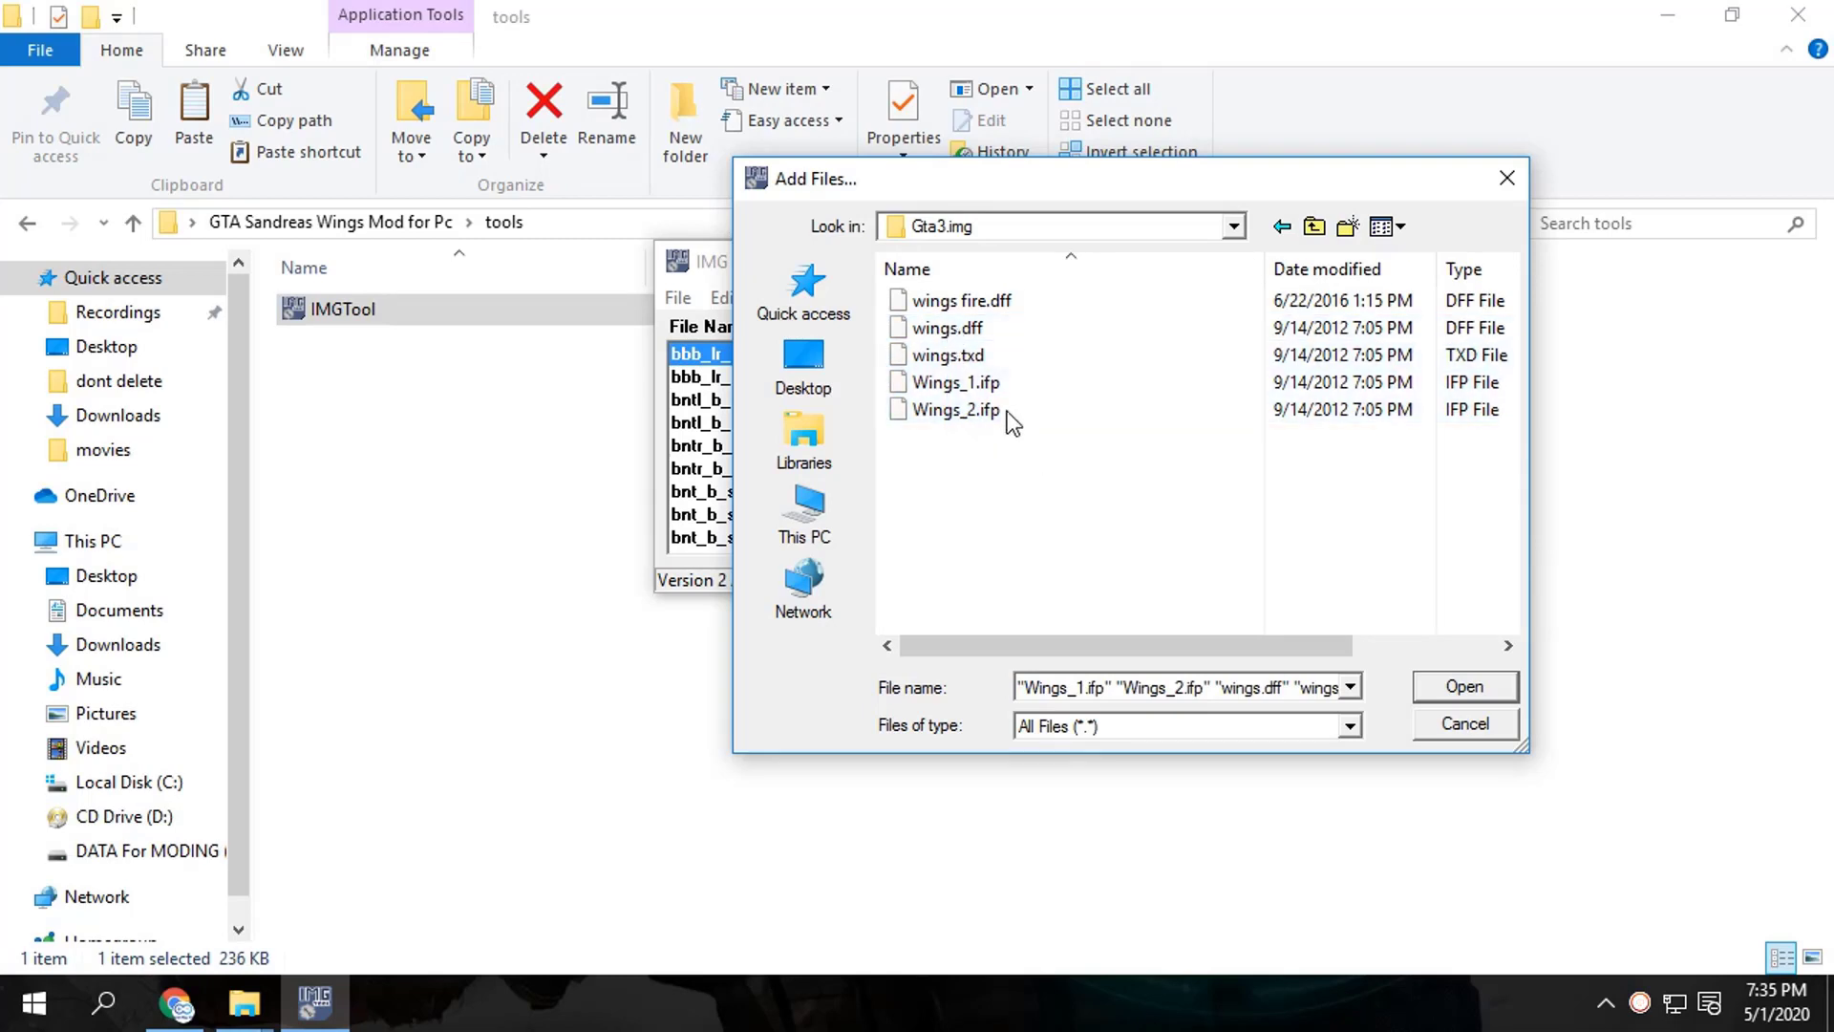
pyautogui.doubleClick(982, 328)
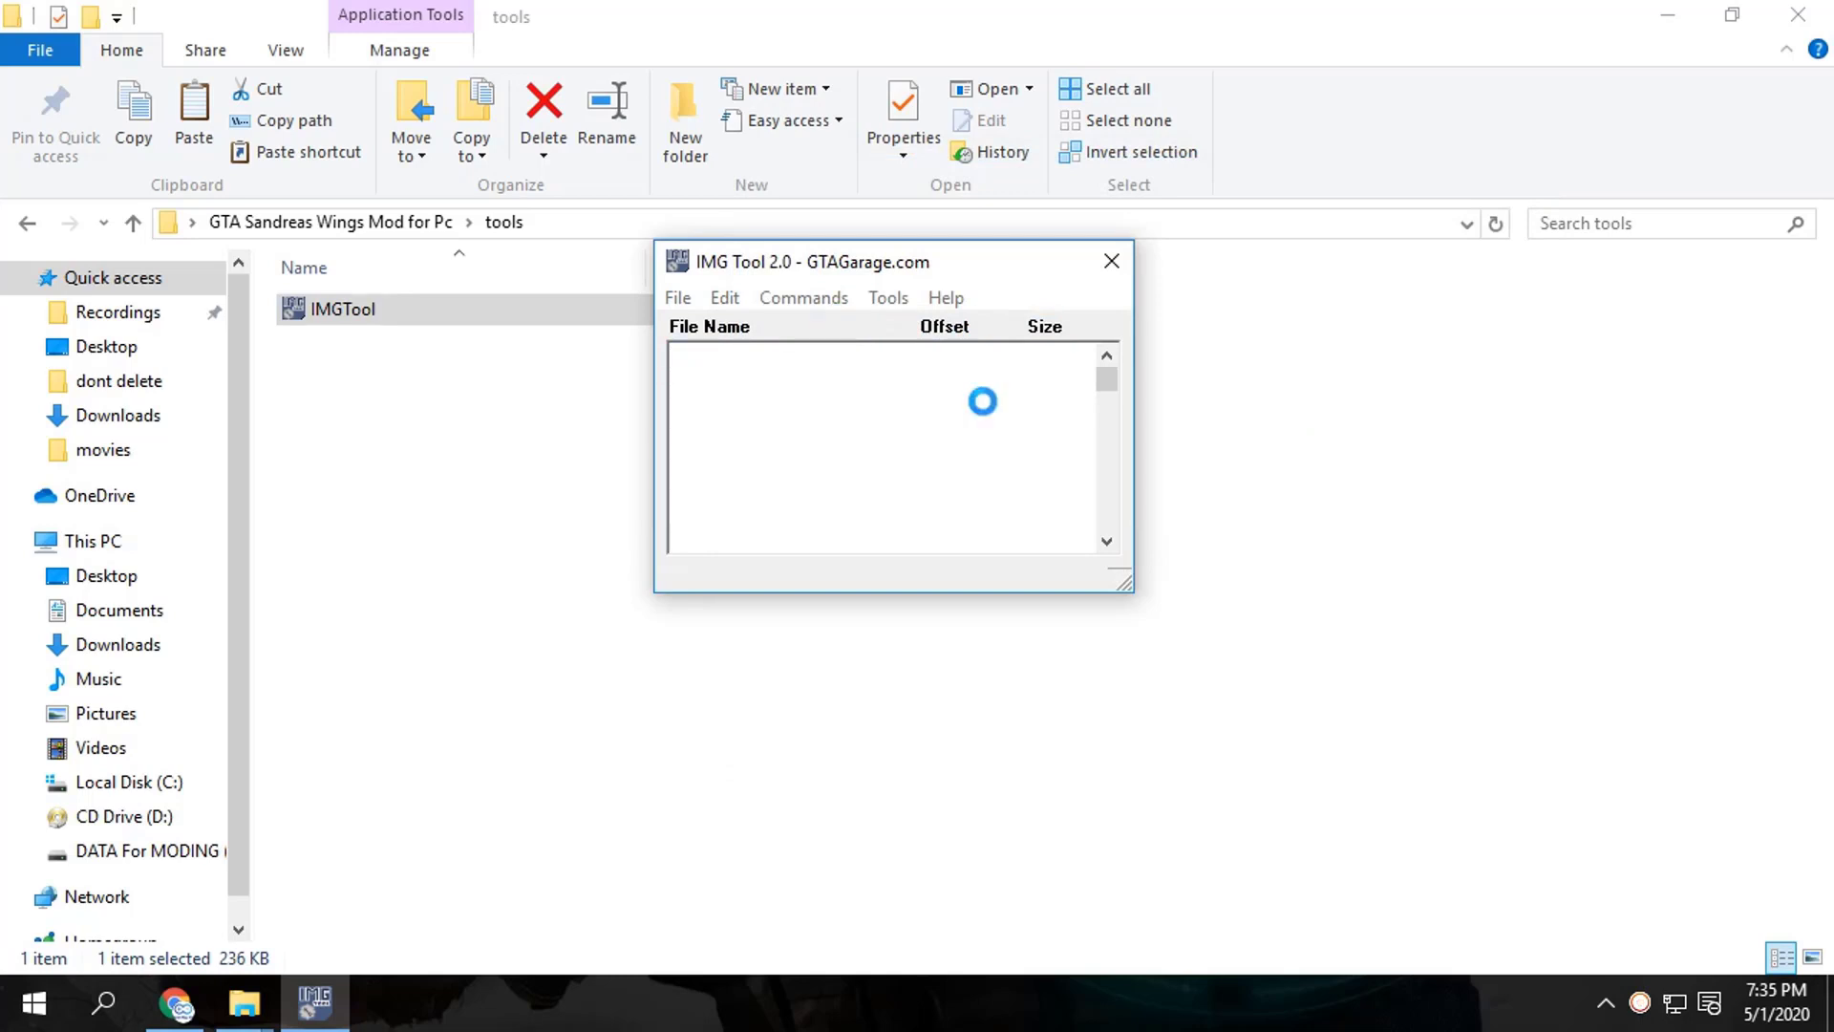
# Add wings.txd from the same mod folder to the archive.
pyautogui.click(820, 298)
pyautogui.click(810, 334)
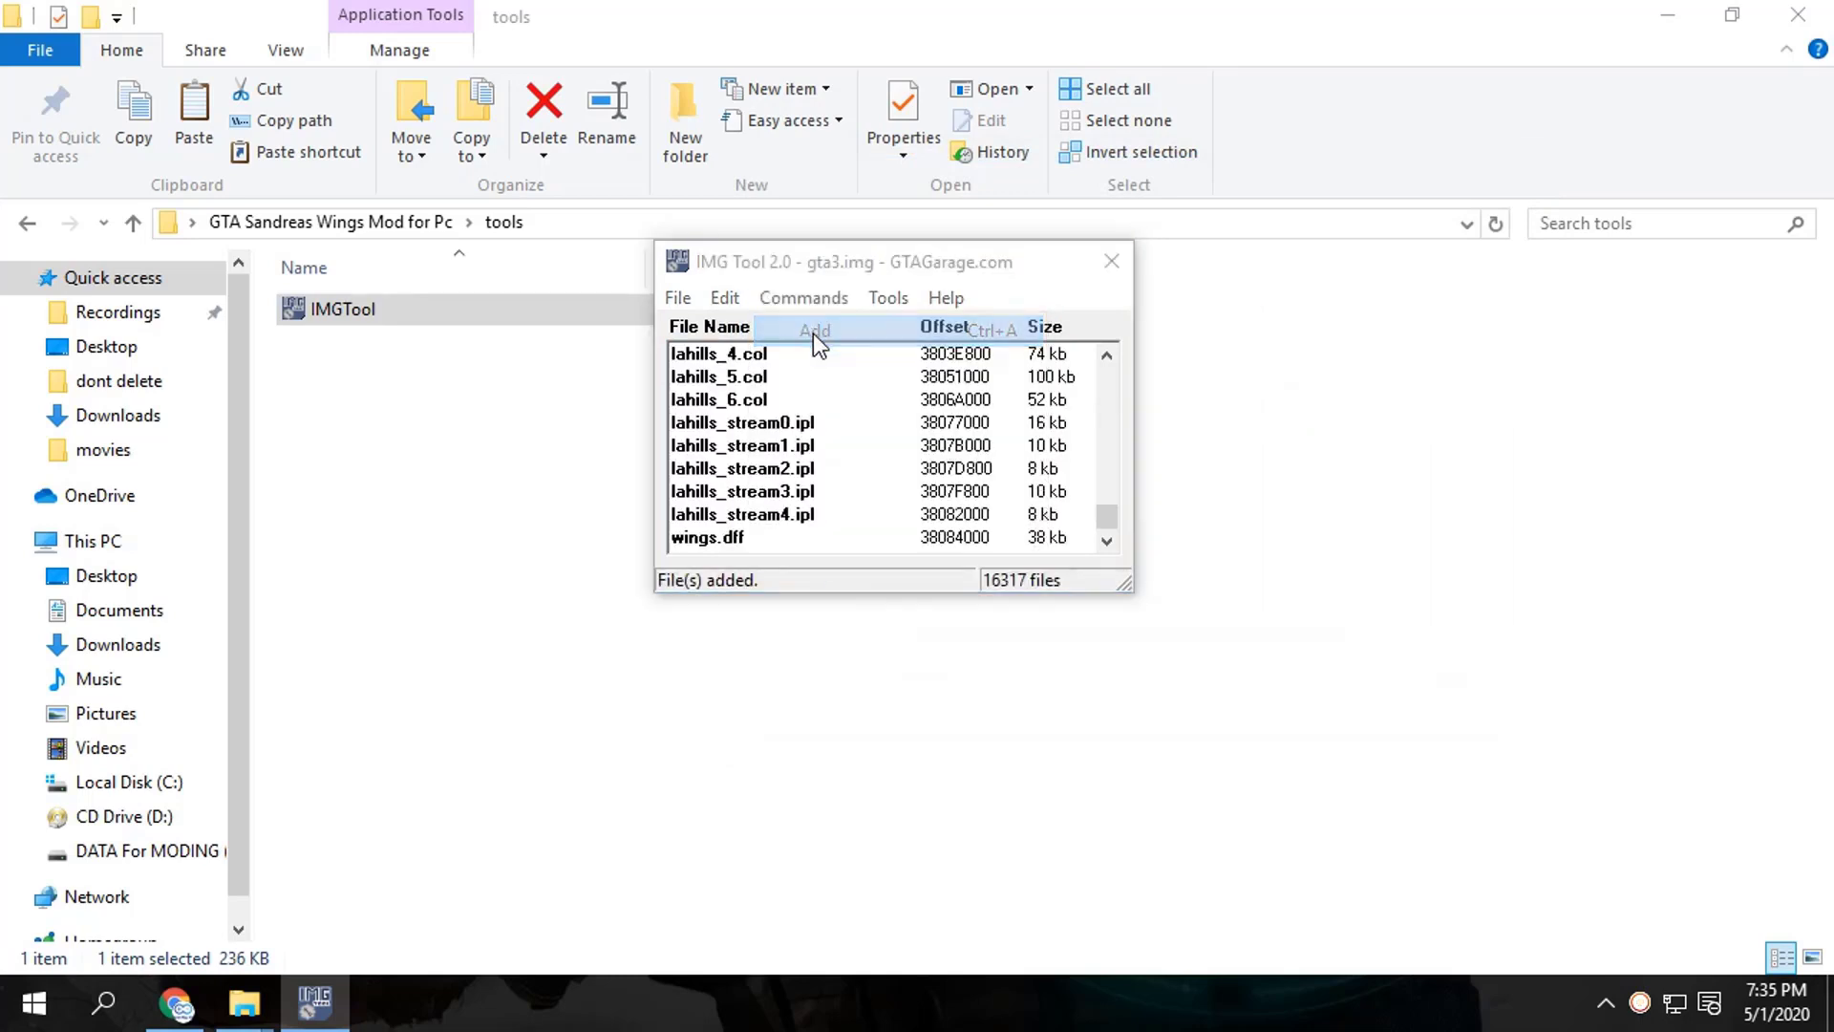
pyautogui.doubleClick(951, 356)
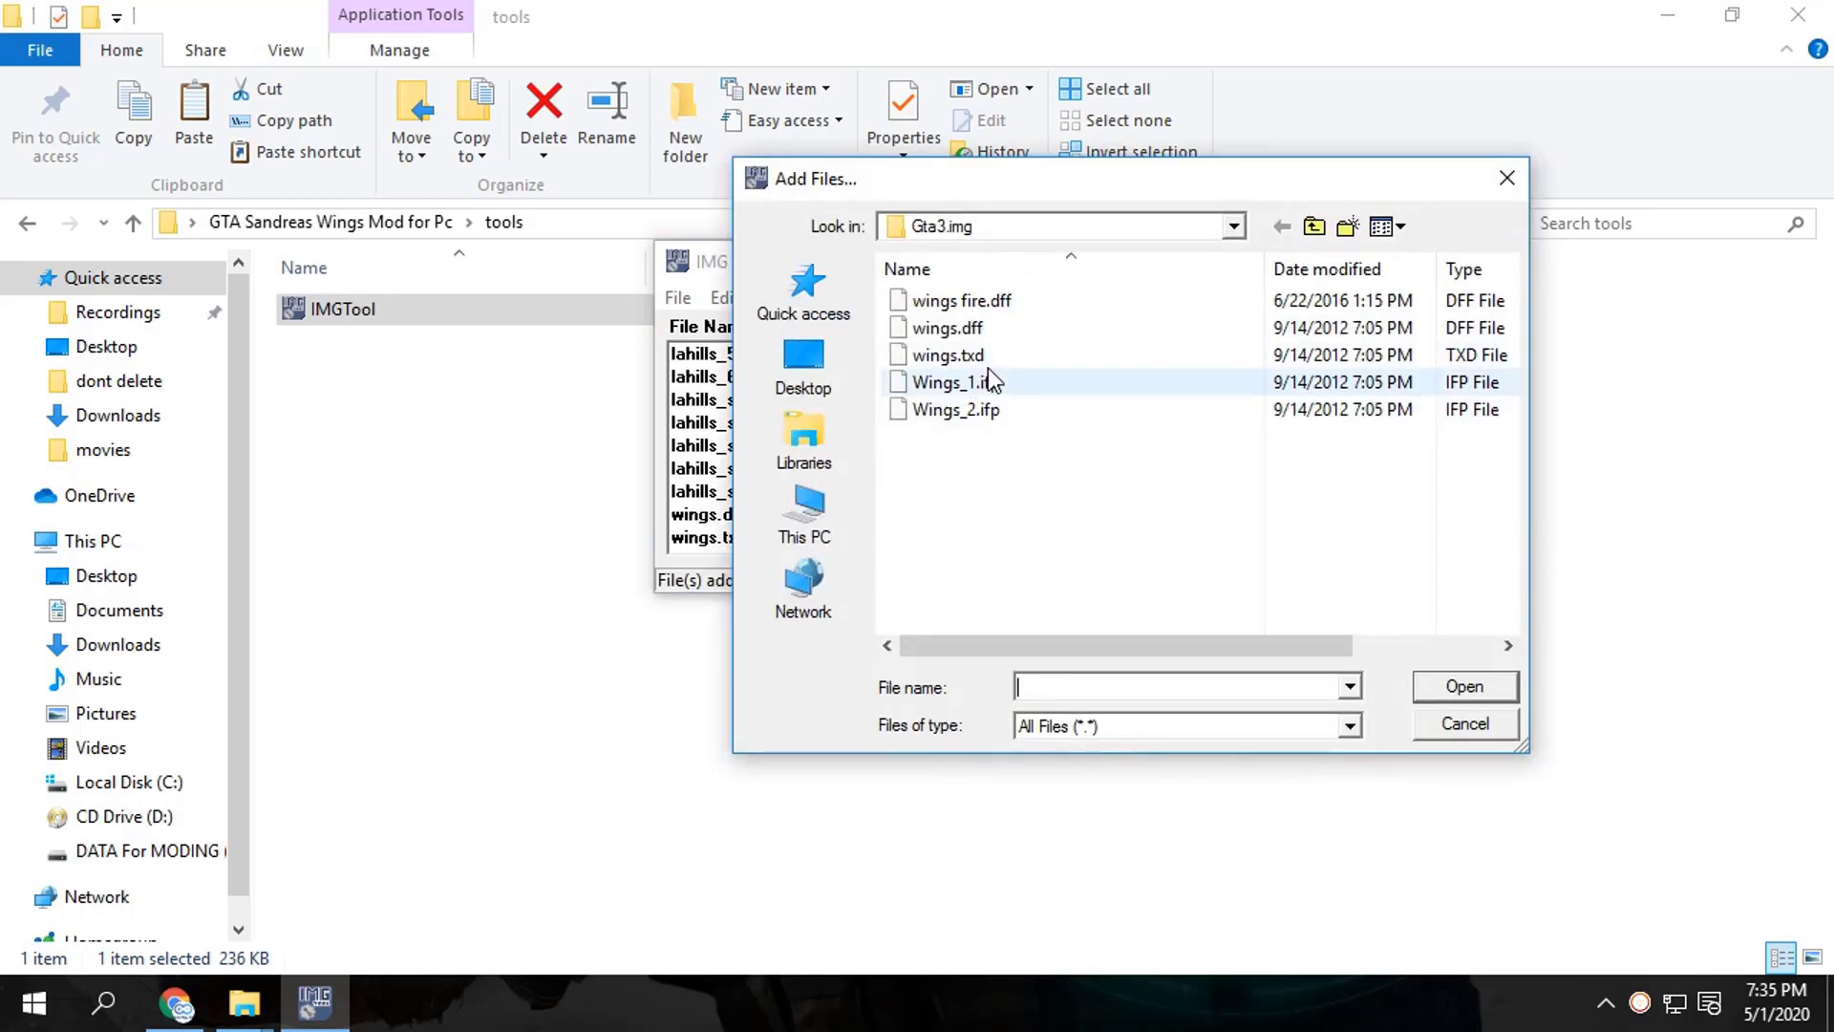
# Add the animation files Wings_1.ifp and Wings_2.ifp to the archive, one at a time.
pyautogui.click(984, 393)
pyautogui.doubleClick(984, 393)
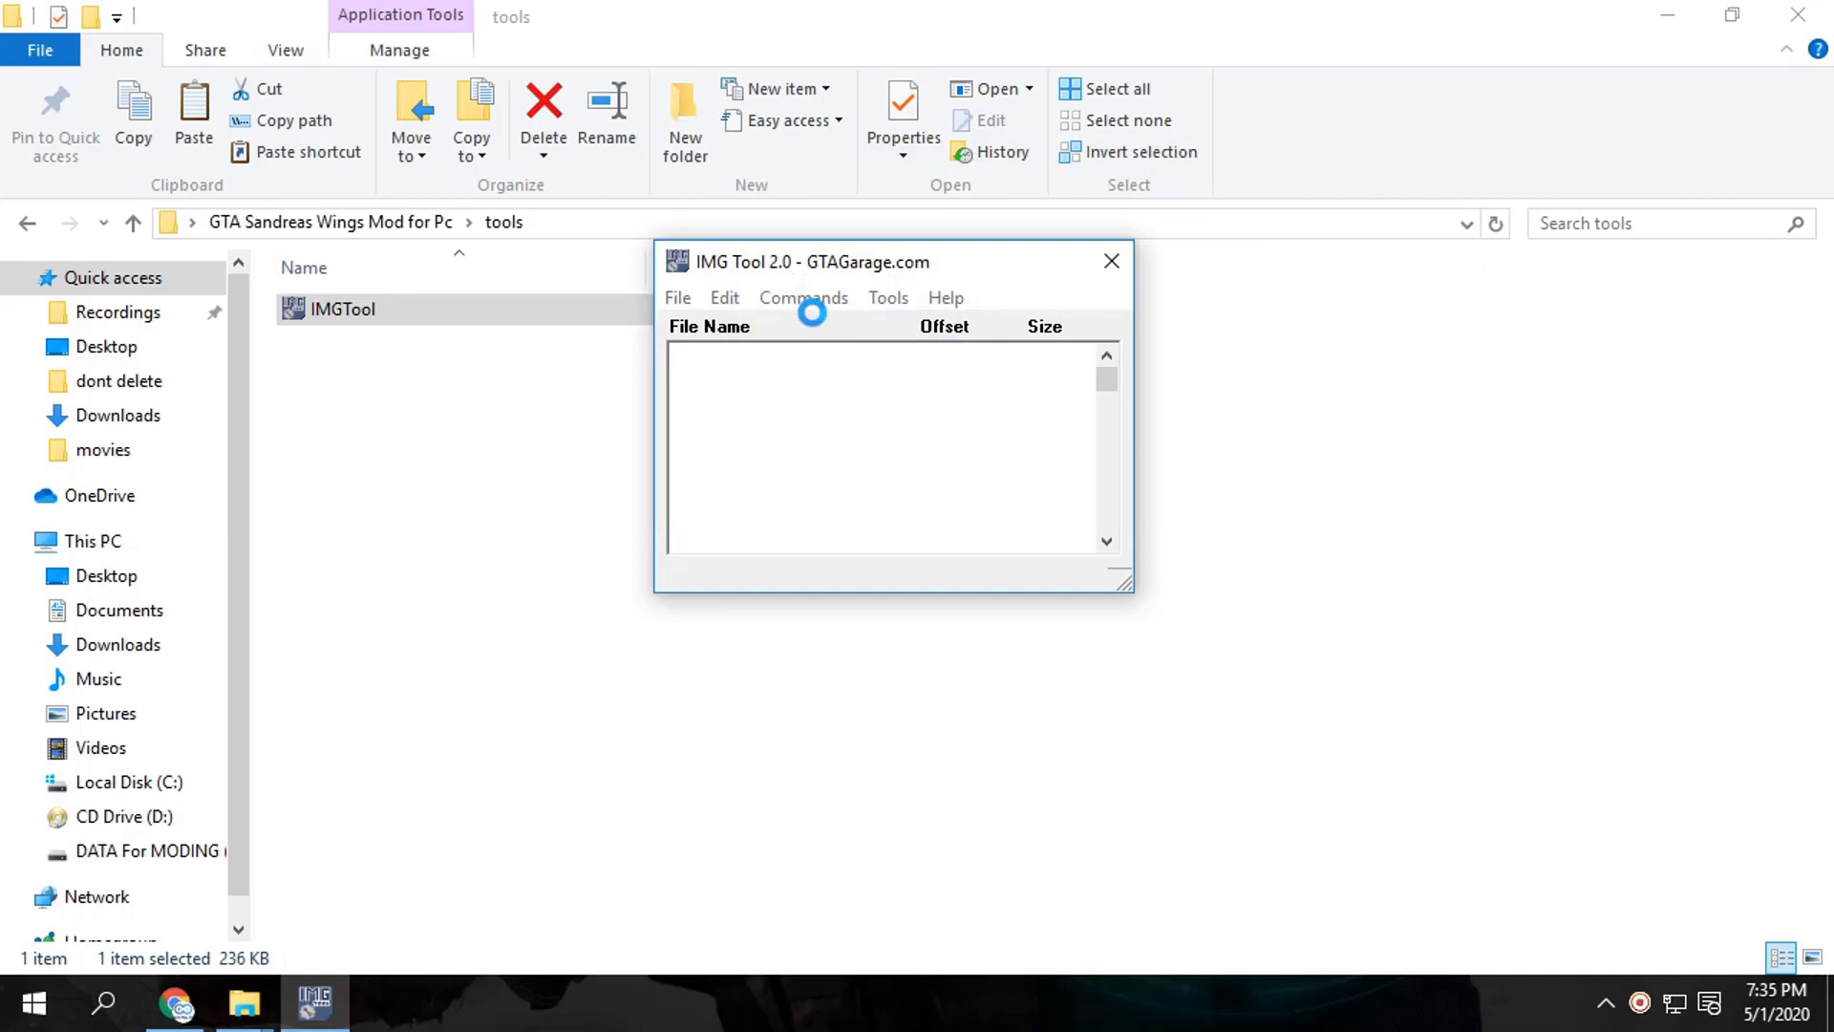
pyautogui.click(814, 303)
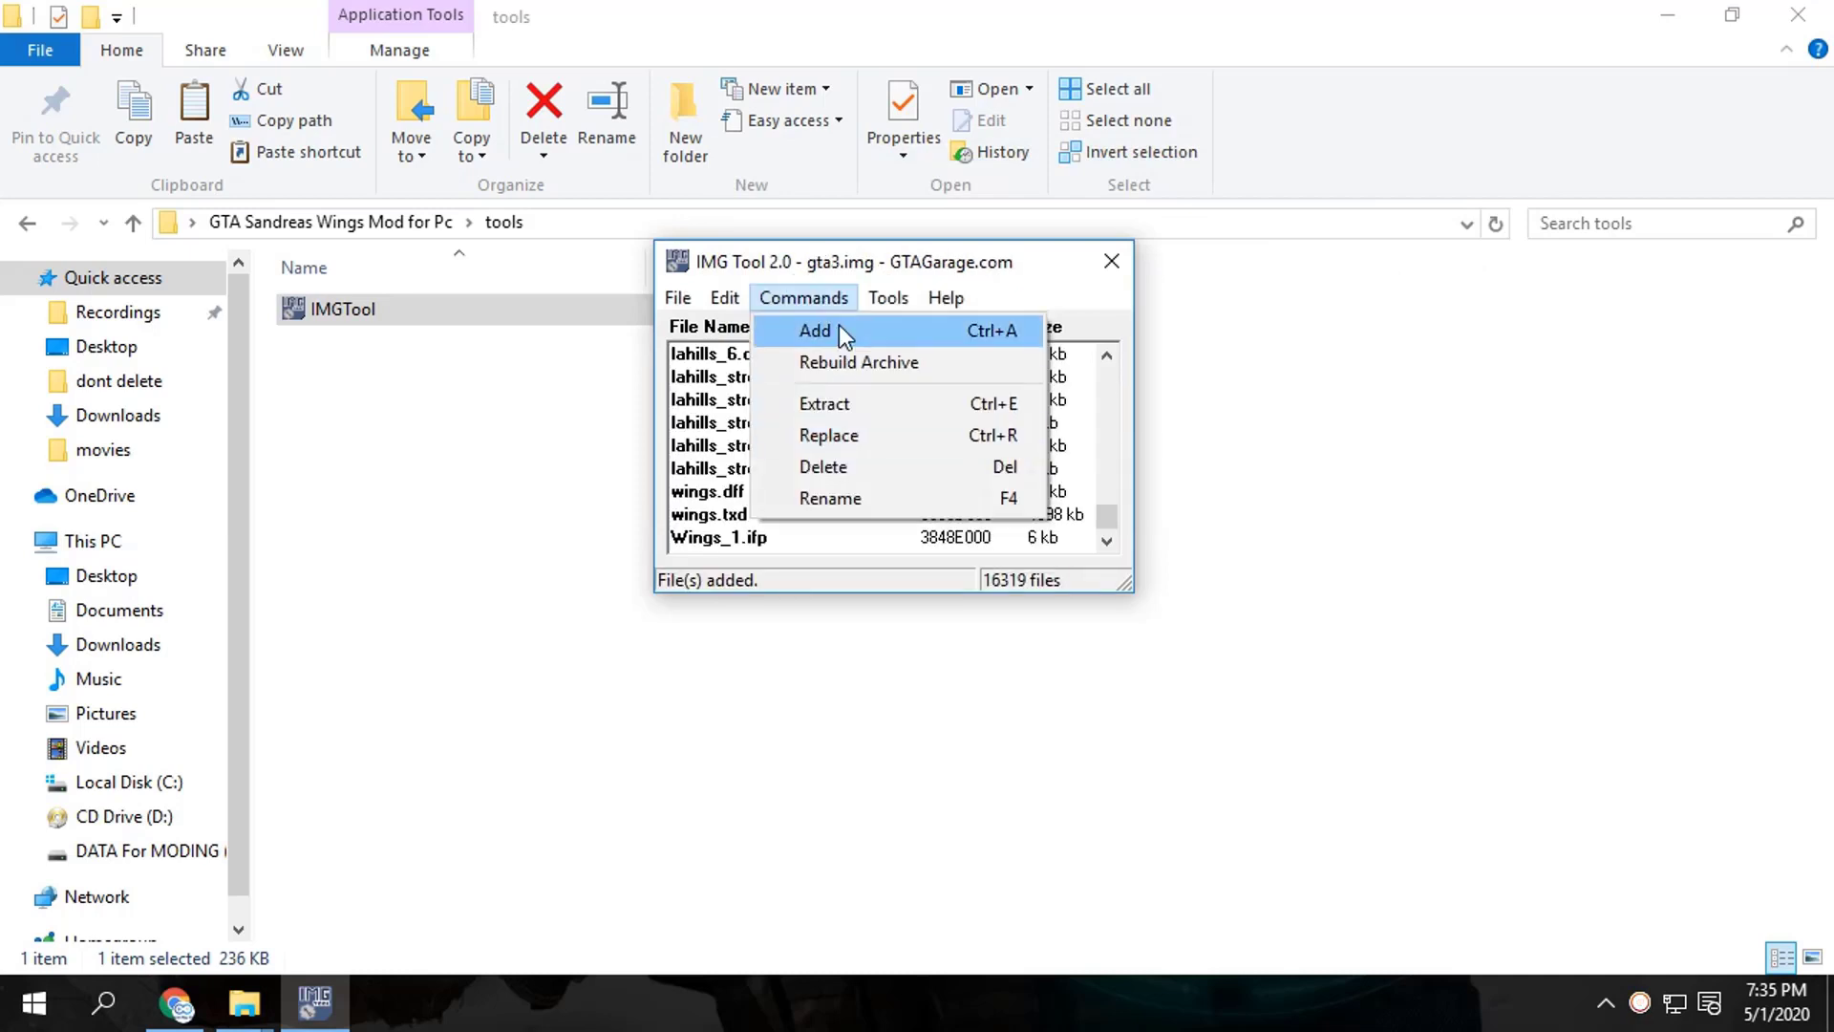
pyautogui.click(843, 329)
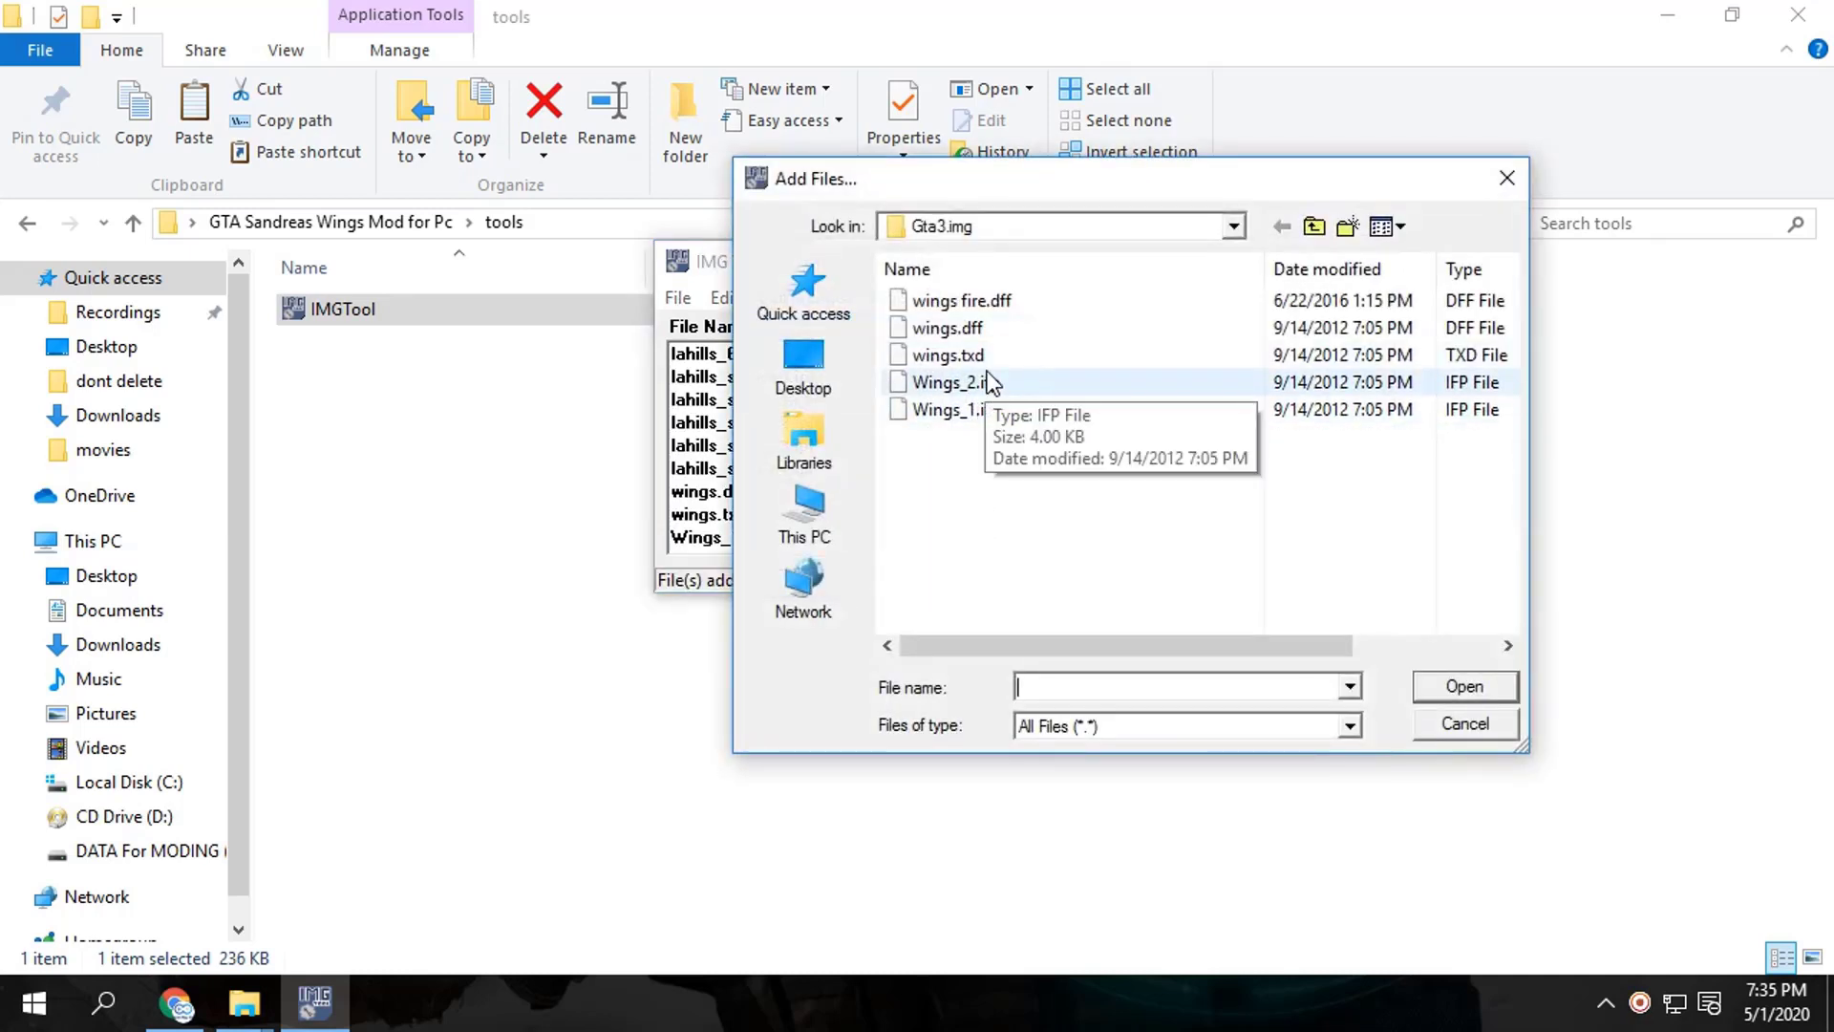
pyautogui.doubleClick(999, 383)
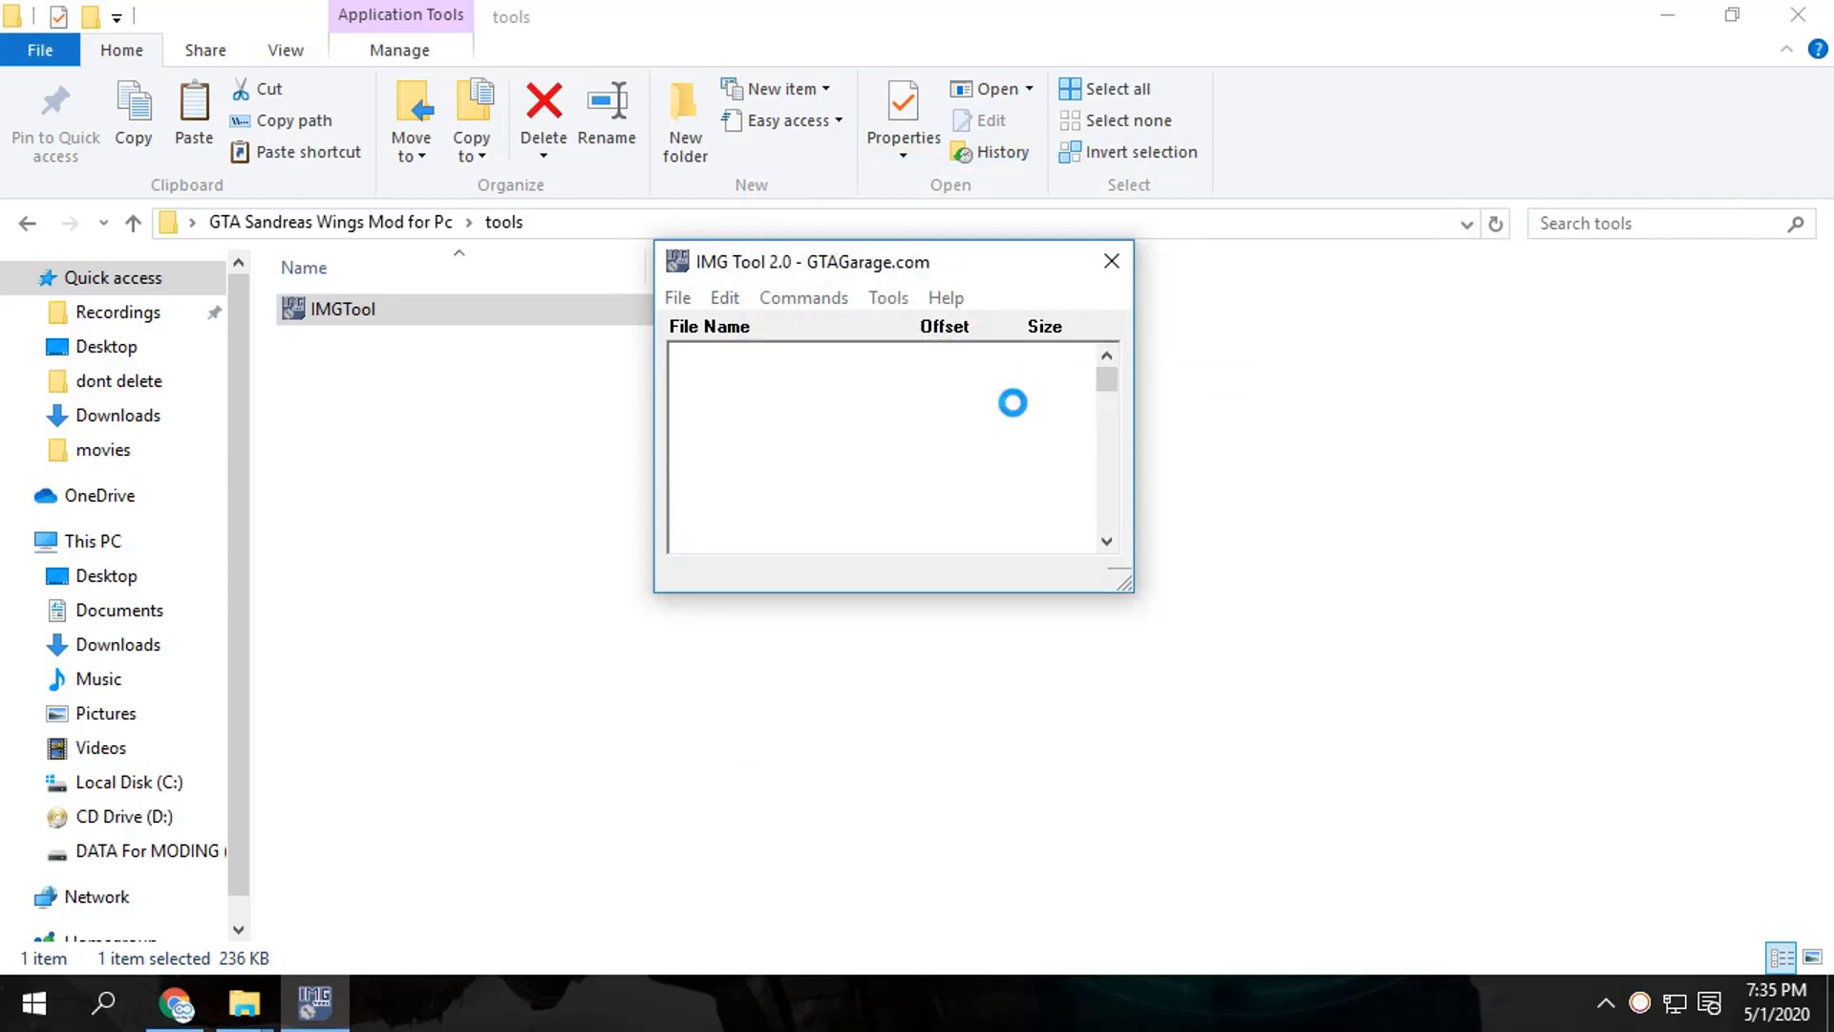
# Check the added wings files at the end of the archive's file list and rebuild the gta3.img archive.
pyautogui.click(1108, 392)
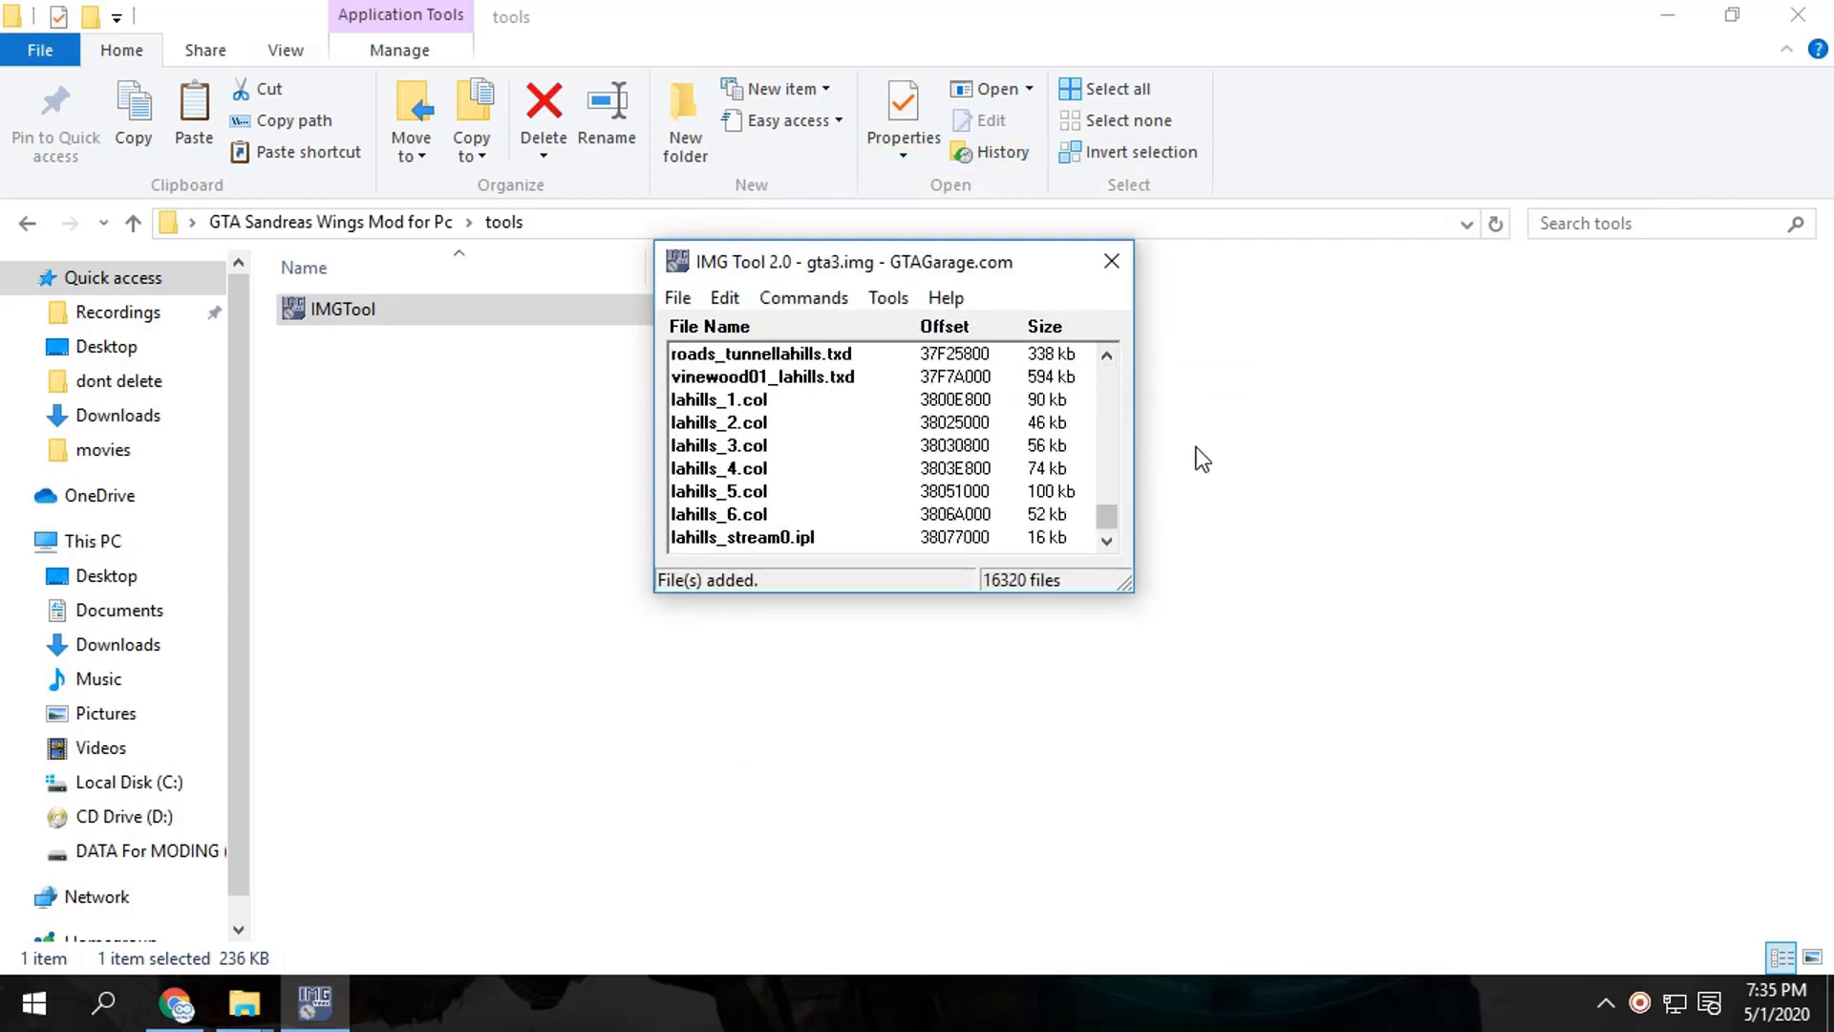
pyautogui.scroll(-3, 1022, 492)
pyautogui.click(721, 514)
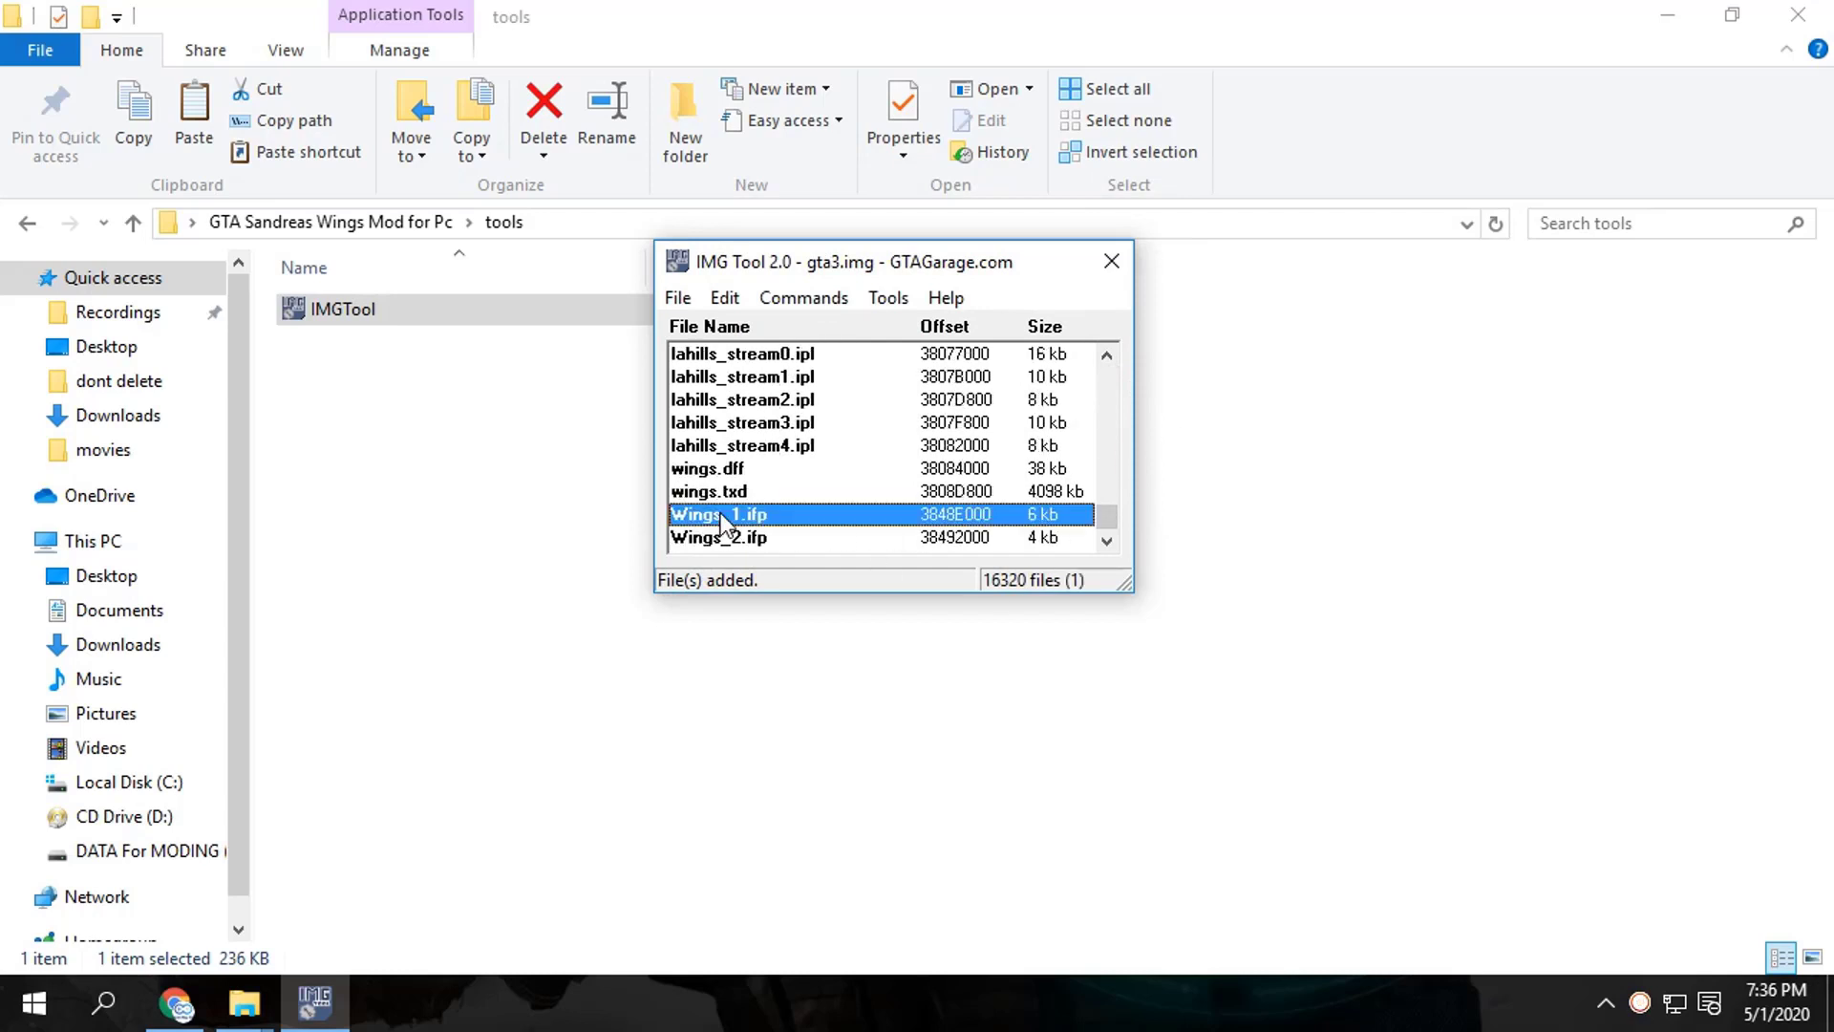
pyautogui.click(748, 537)
pyautogui.click(742, 468)
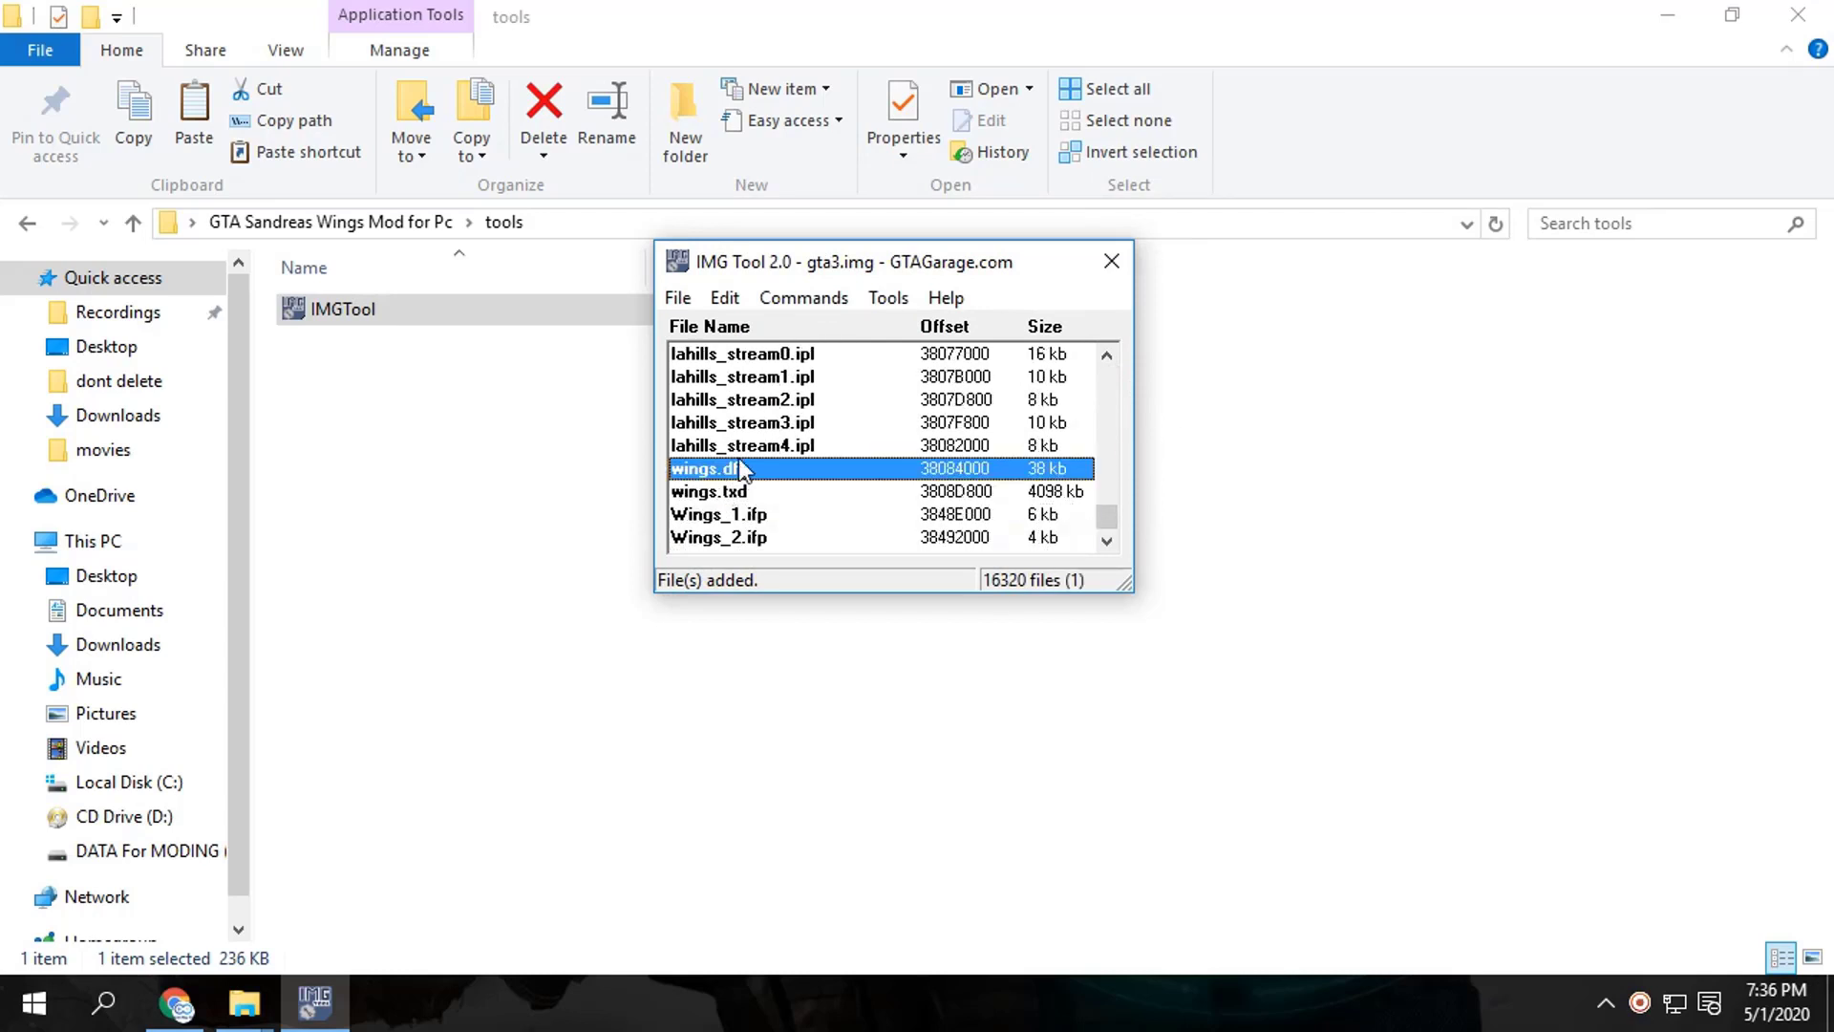
pyautogui.click(806, 305)
pyautogui.click(860, 359)
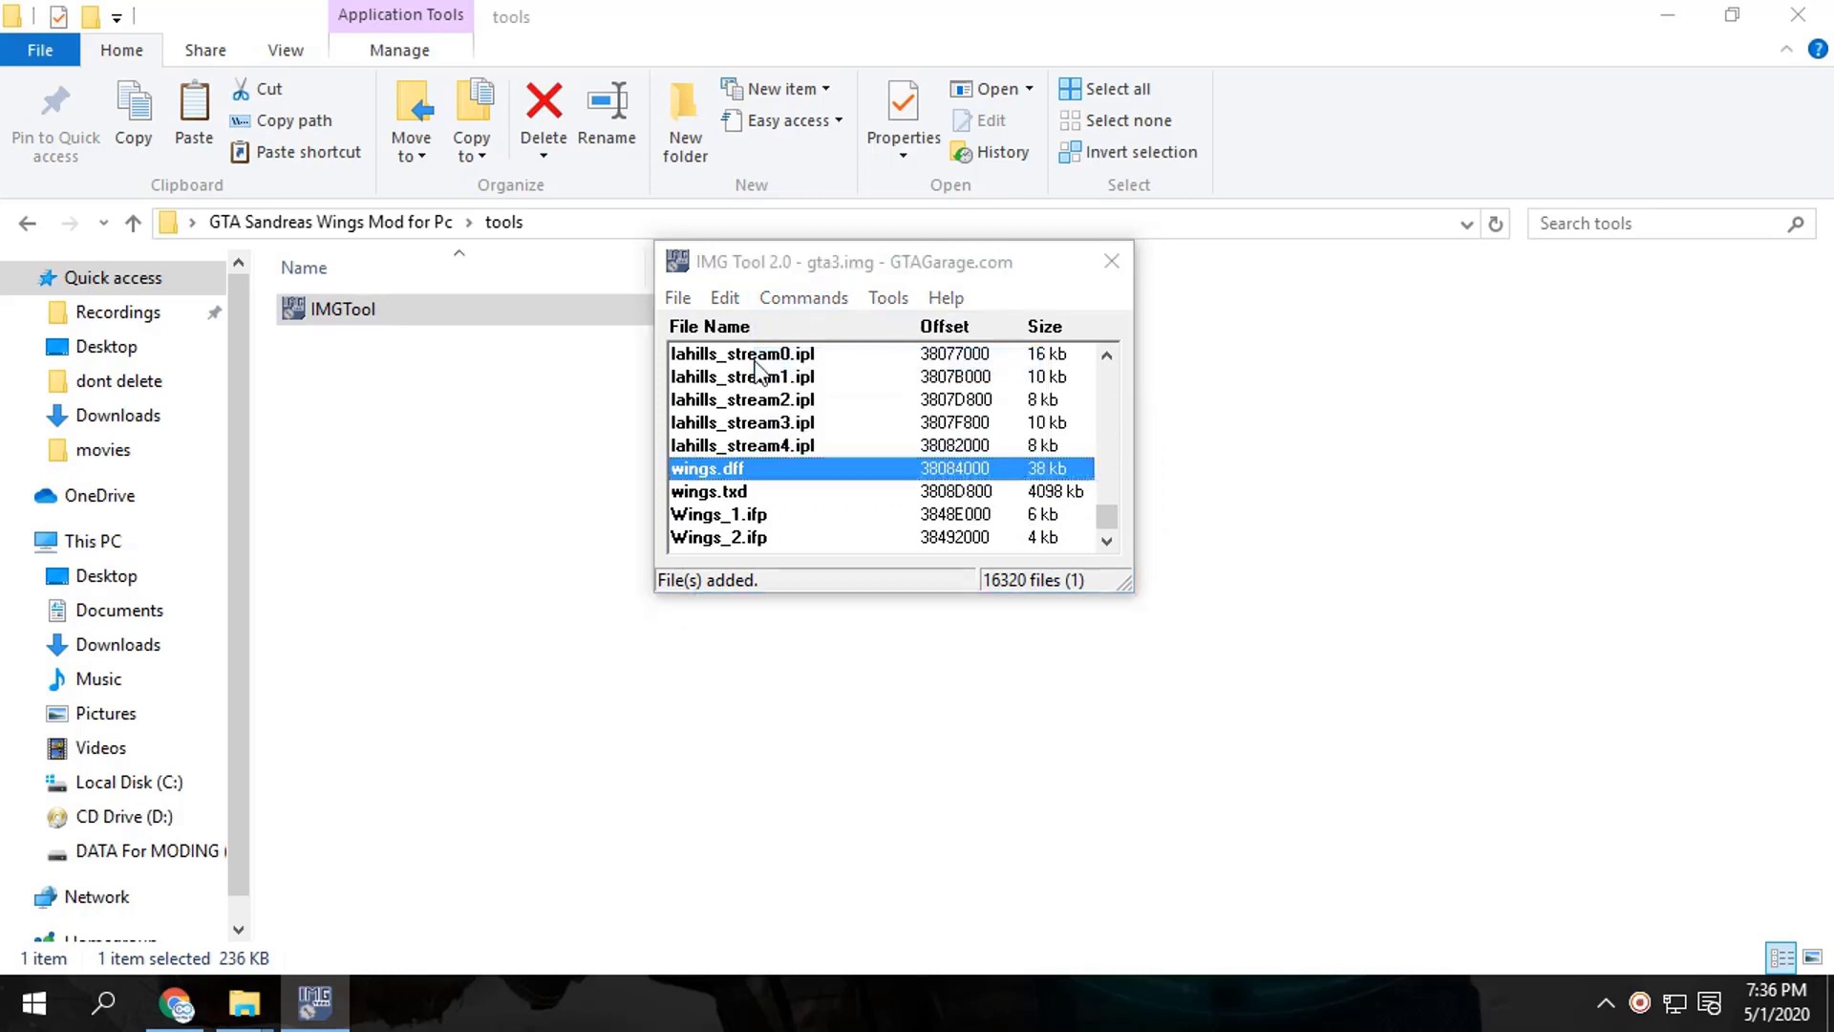
pyautogui.click(845, 579)
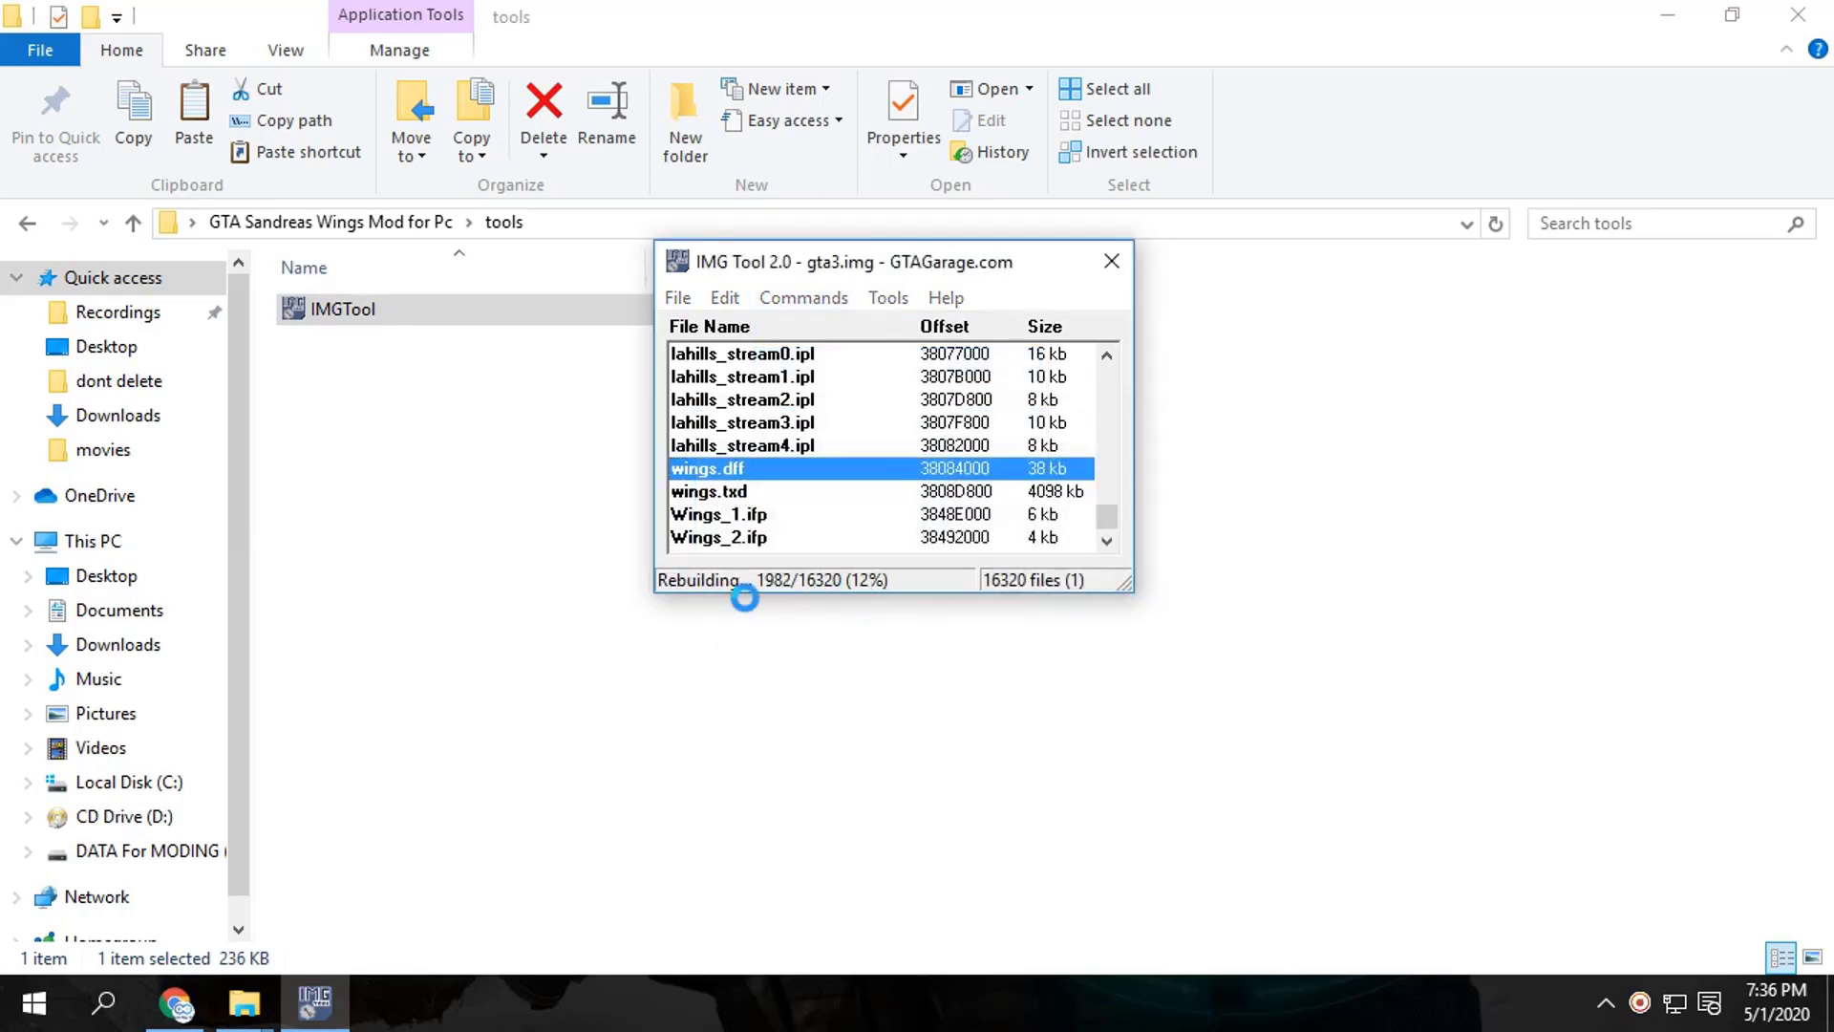
# Read the How To Install And Use text file in the main wings mod folder and close it.
pyautogui.click(31, 224)
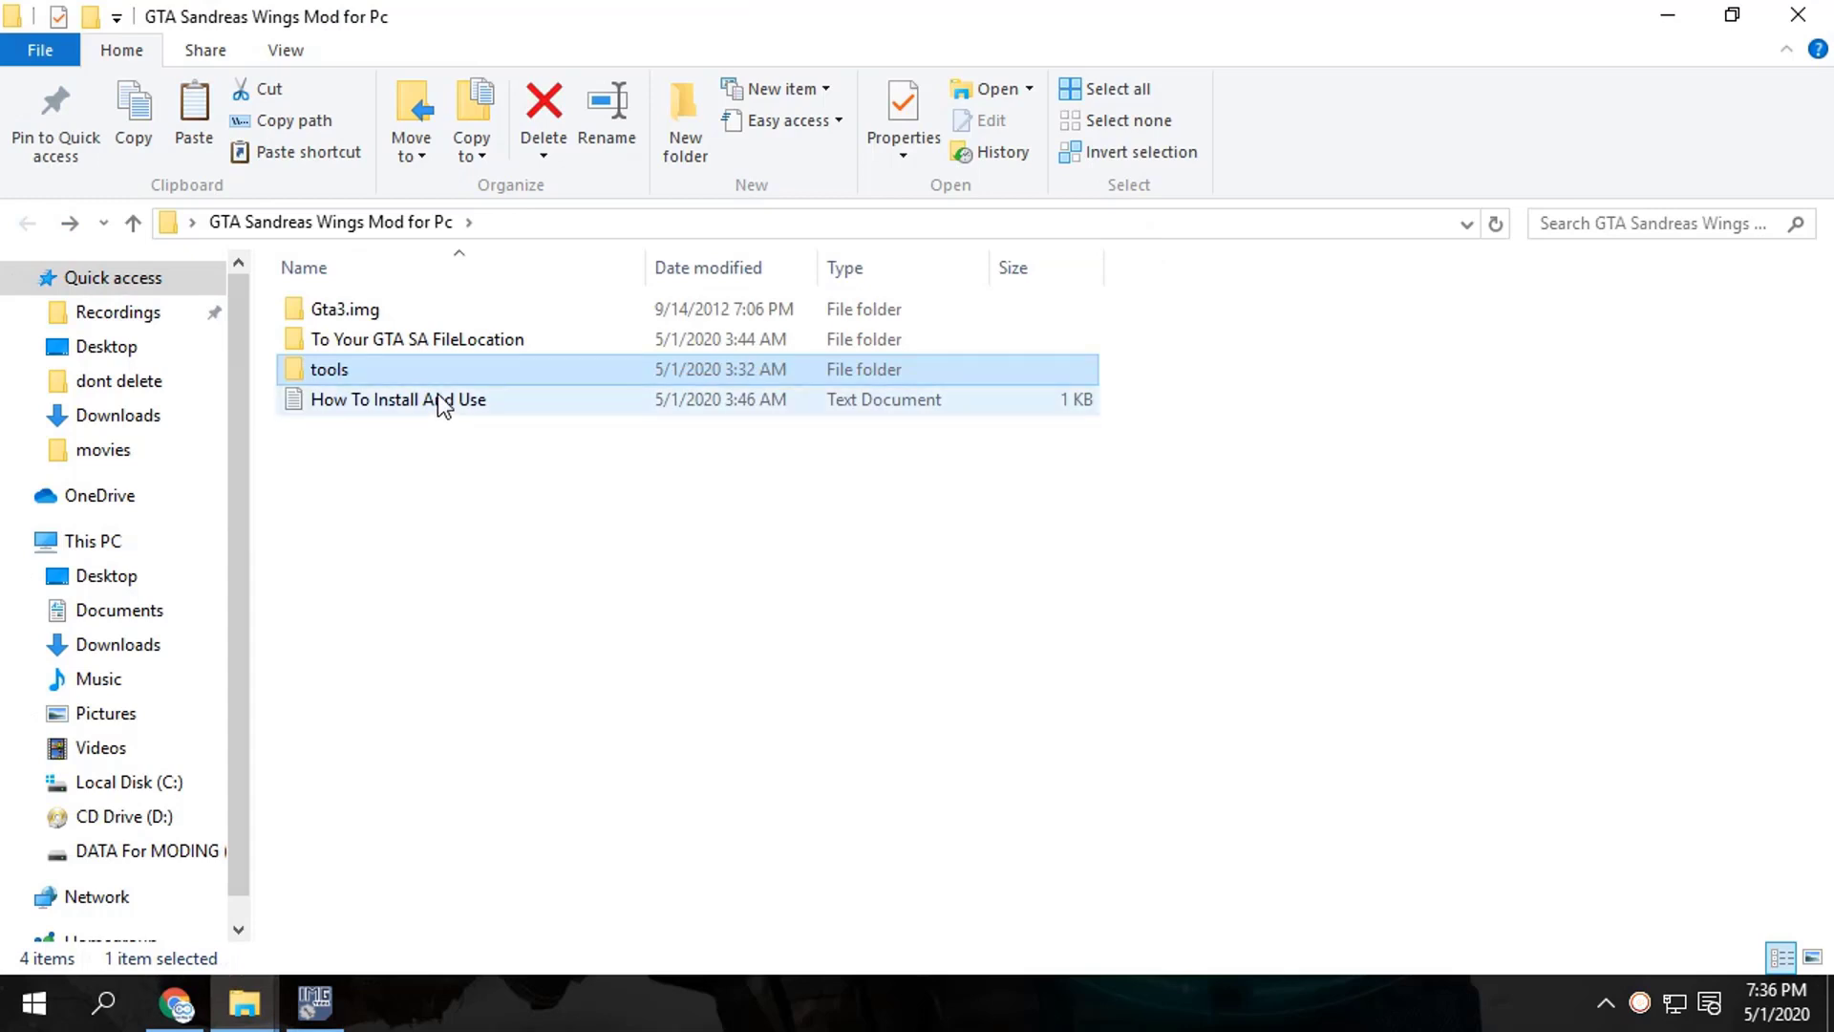
pyautogui.click(441, 403)
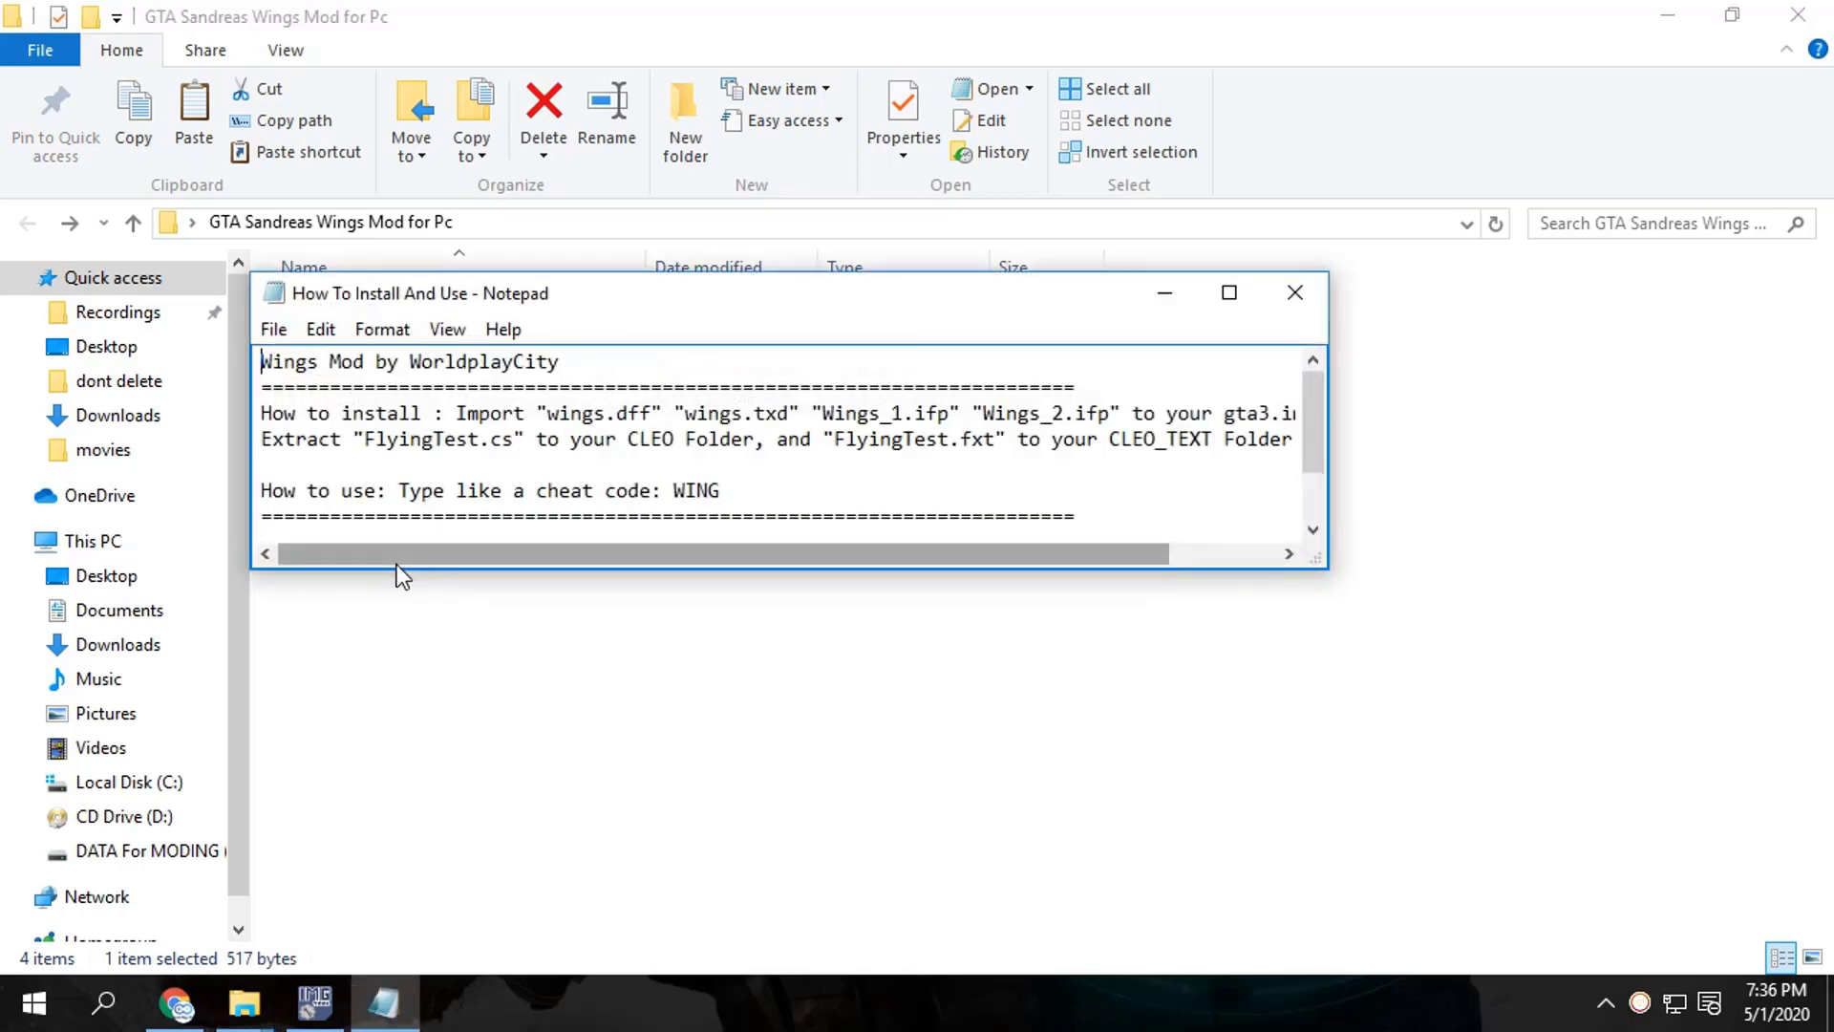
pyautogui.scroll(-1, 850, 371)
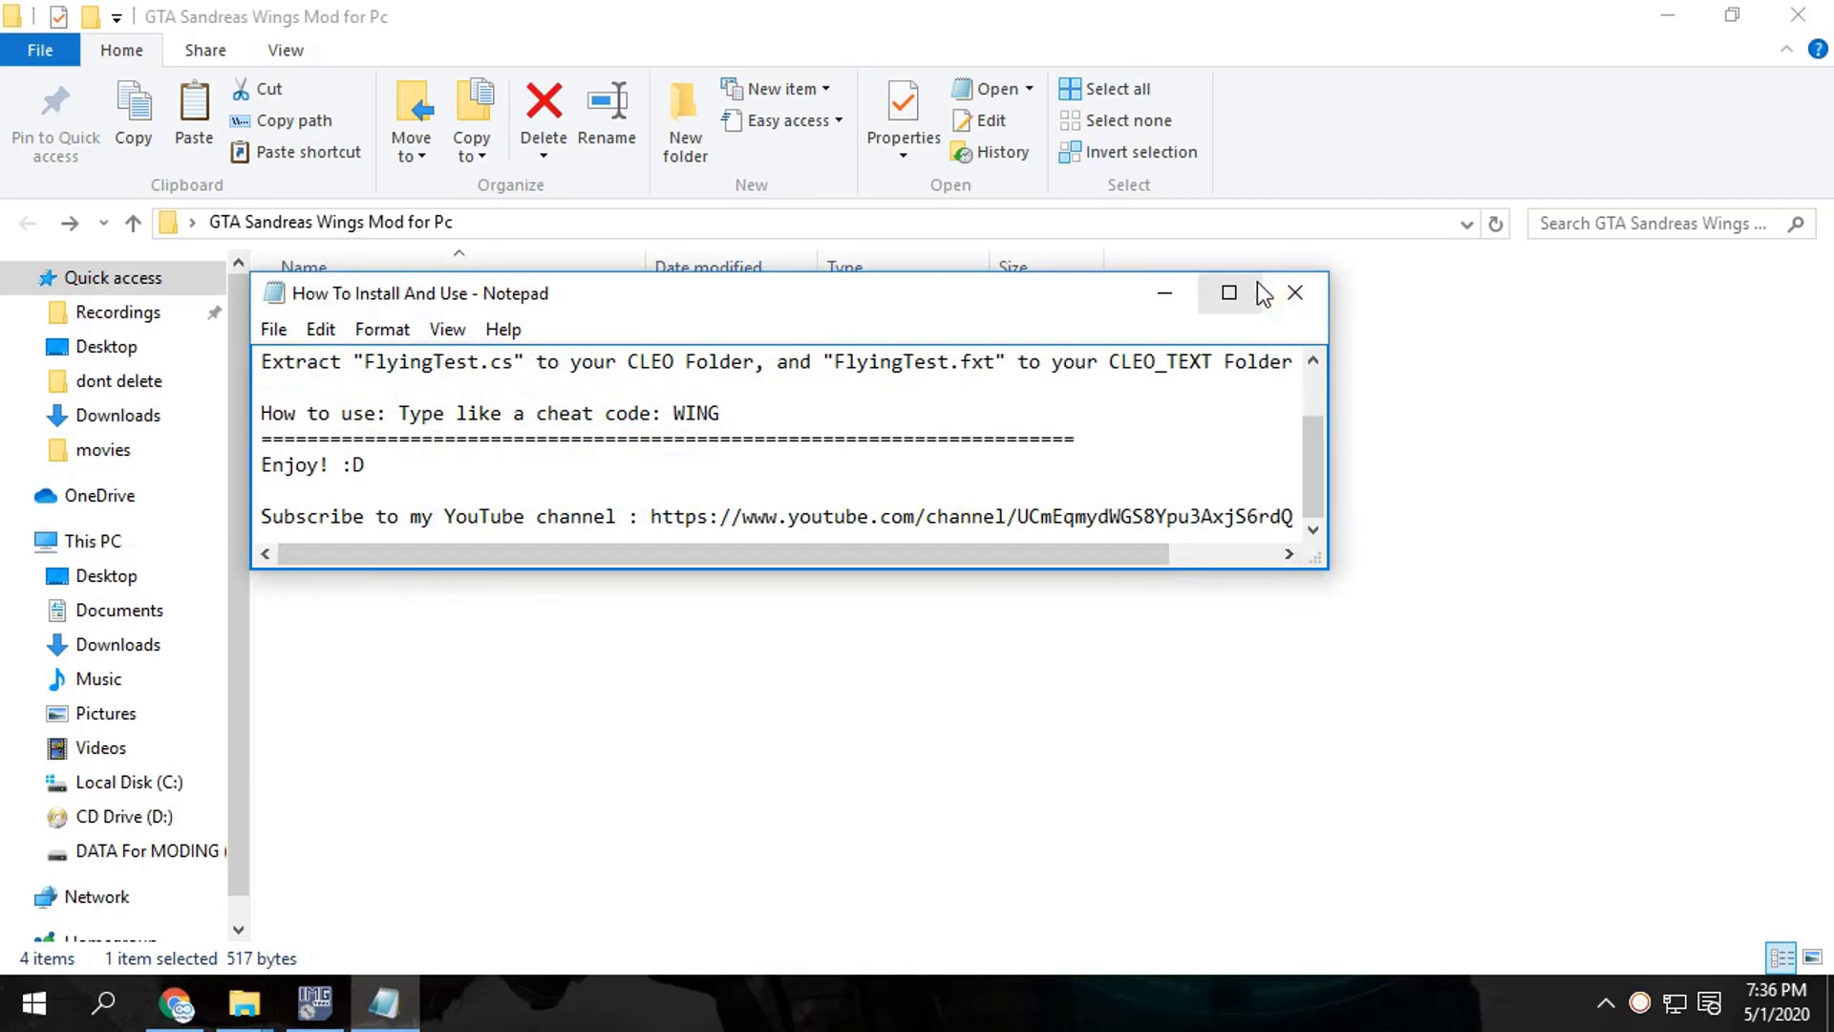
pyautogui.click(1295, 294)
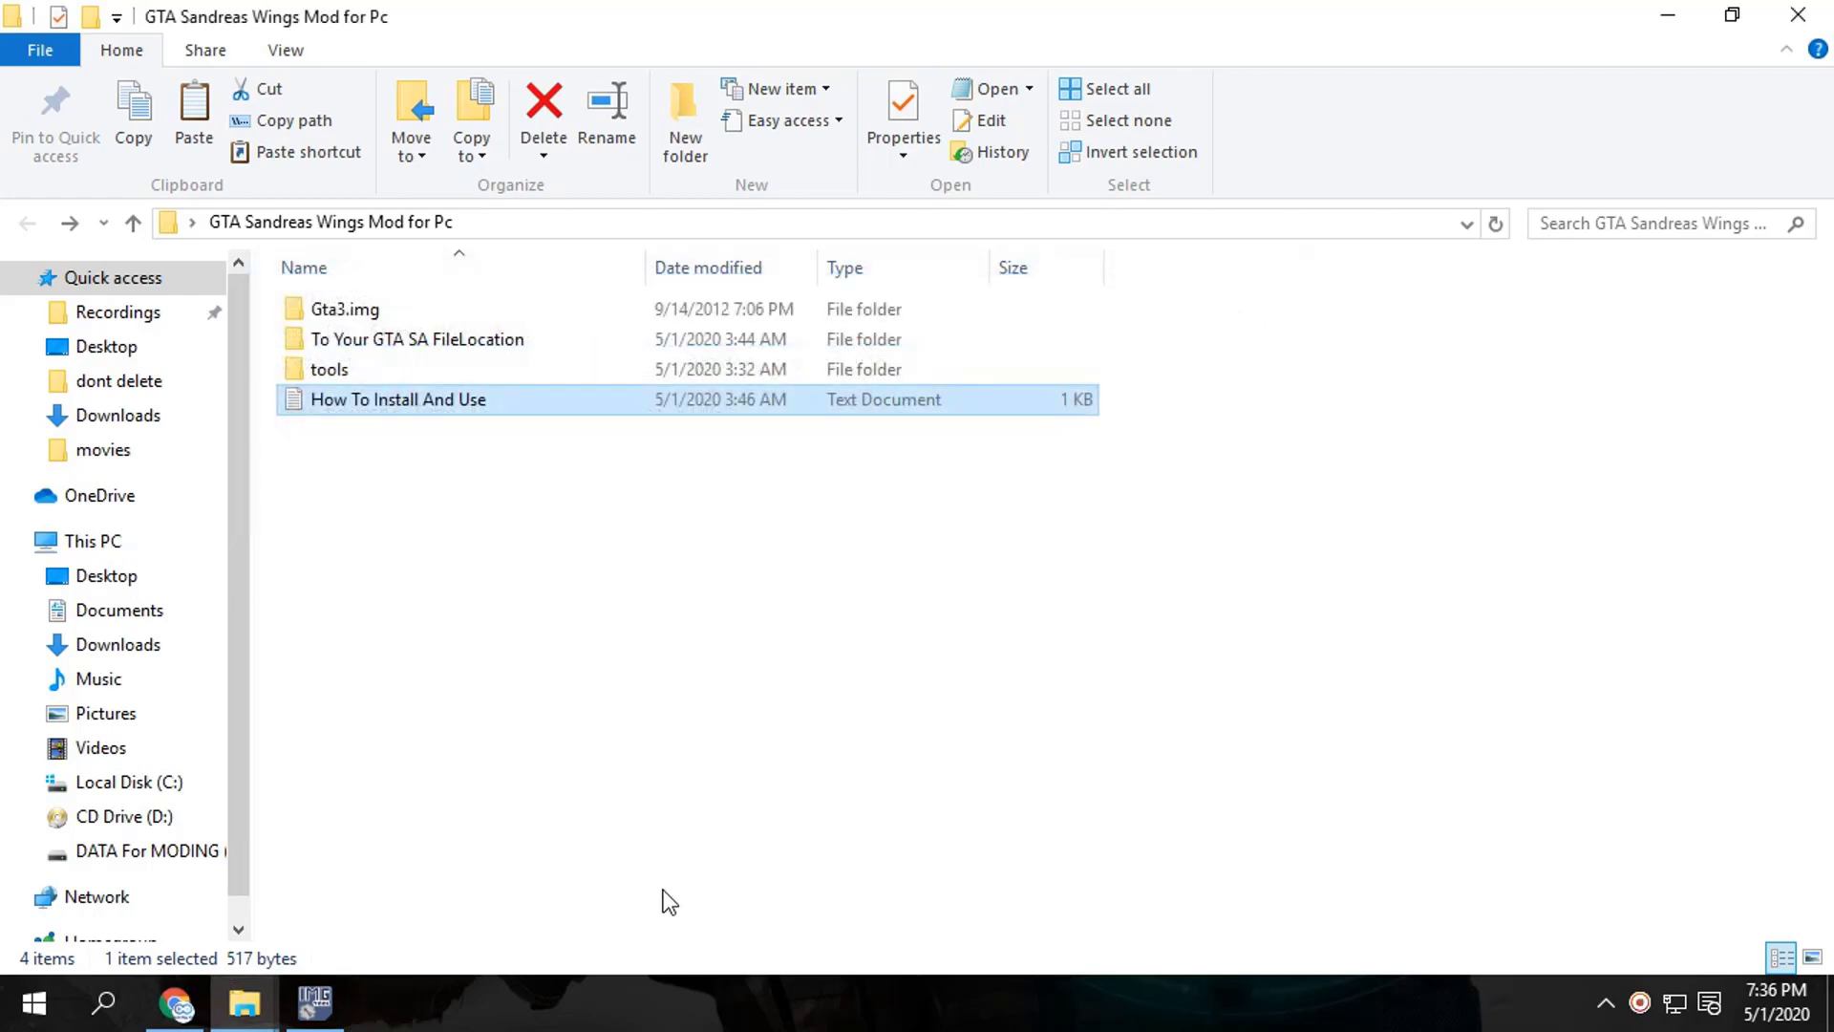
# Switch back to IMG Tool and close it once the archive rebuild is complete.
pyautogui.click(313, 1003)
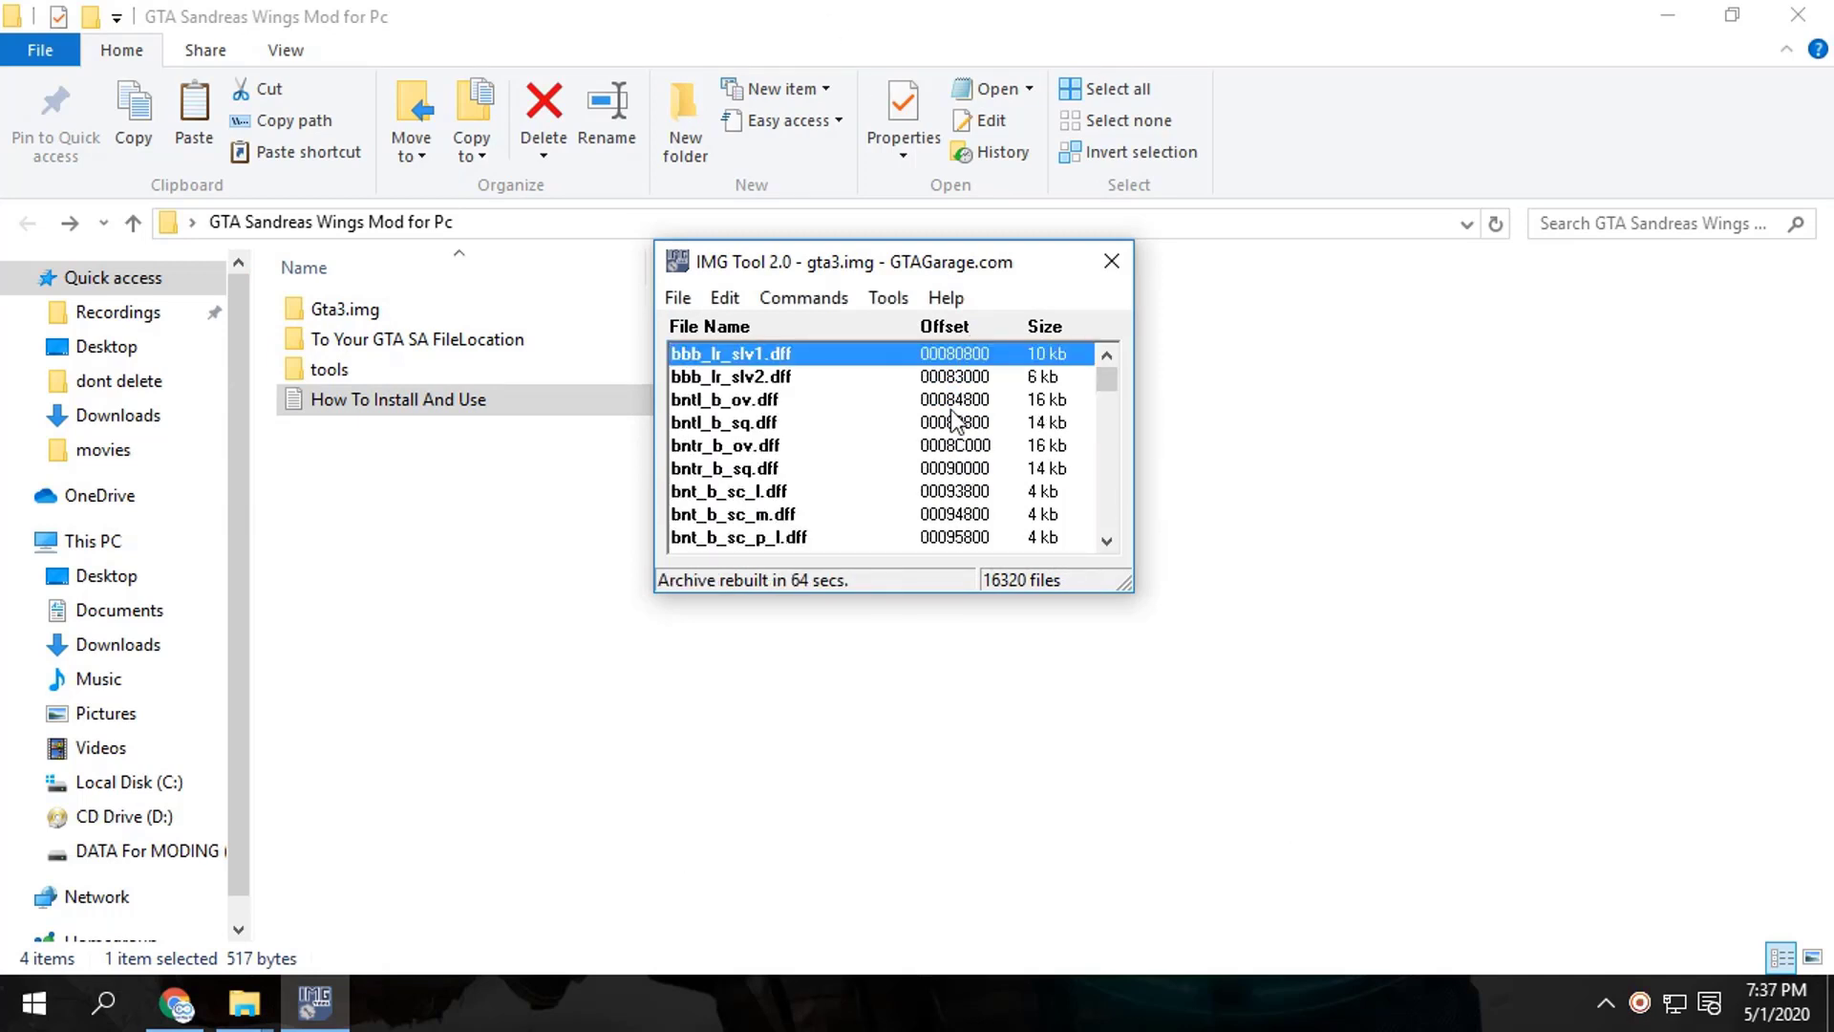
pyautogui.click(1111, 261)
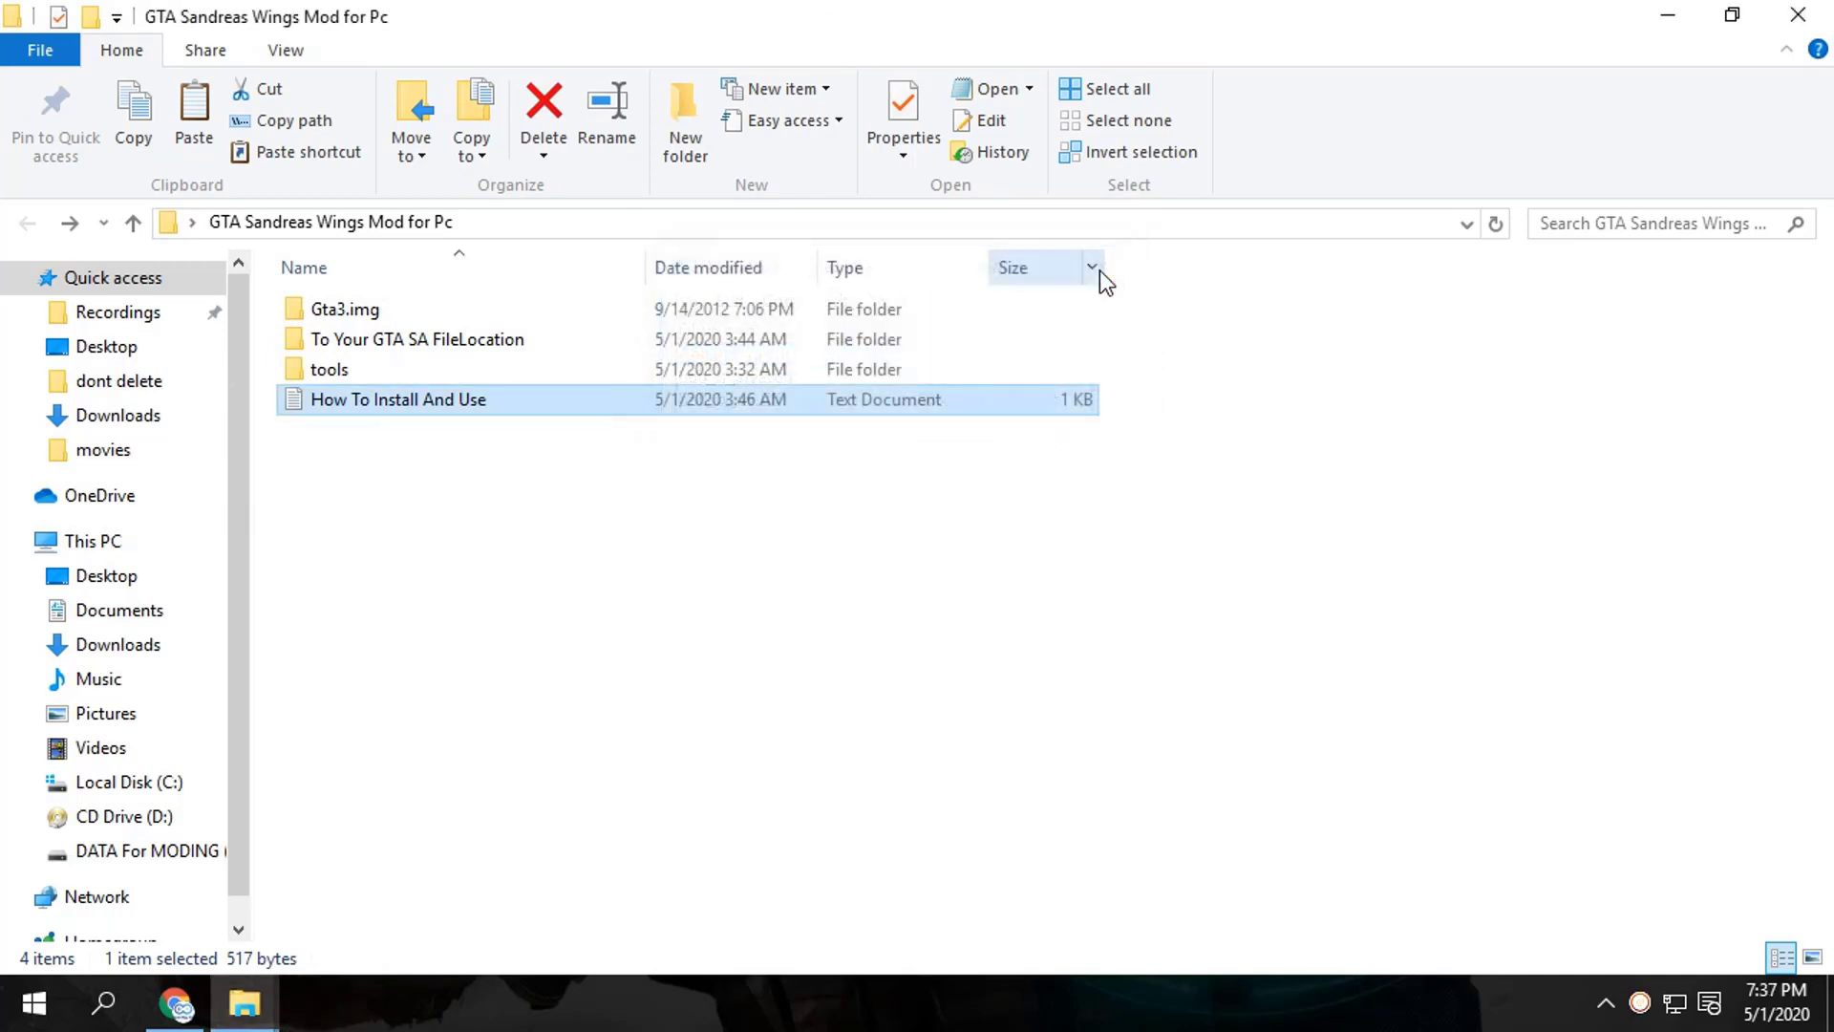
# Close the open mod folder windows and launch GTA San Andreas from its desktop shortcut.
pyautogui.click(1797, 14)
pyautogui.click(1797, 14)
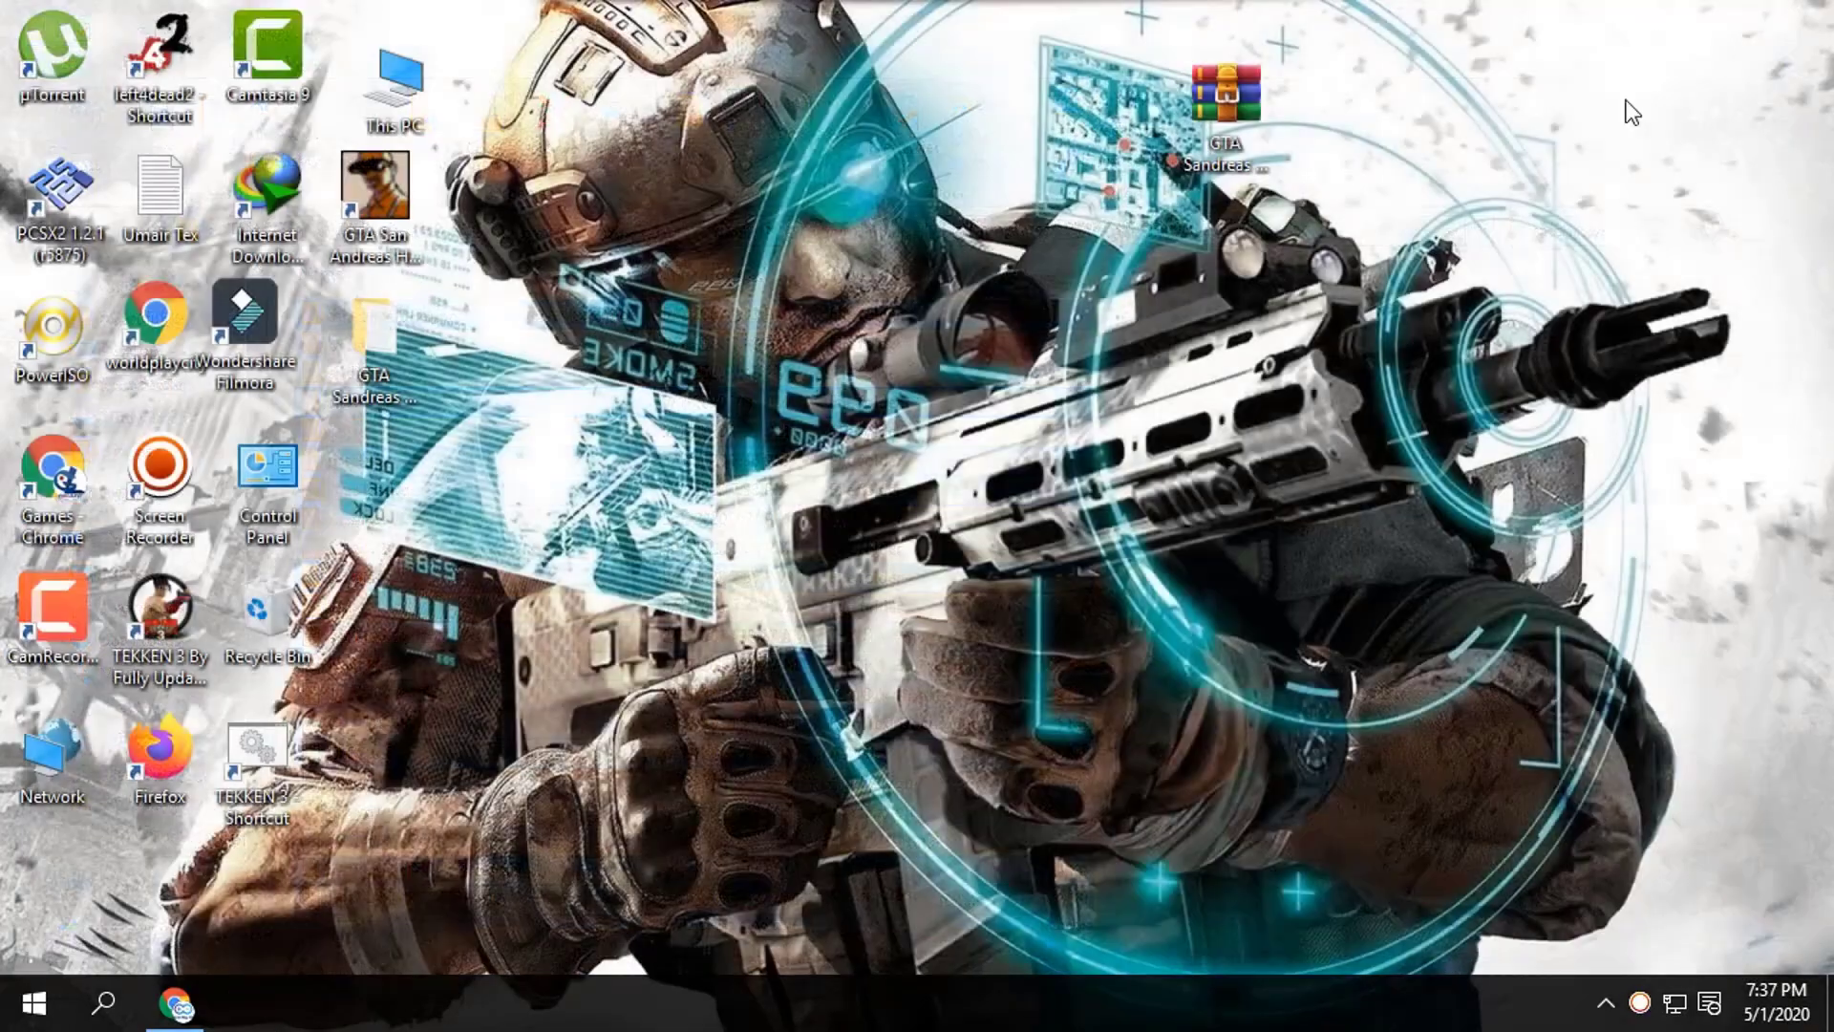
pyautogui.rightClick(1147, 289)
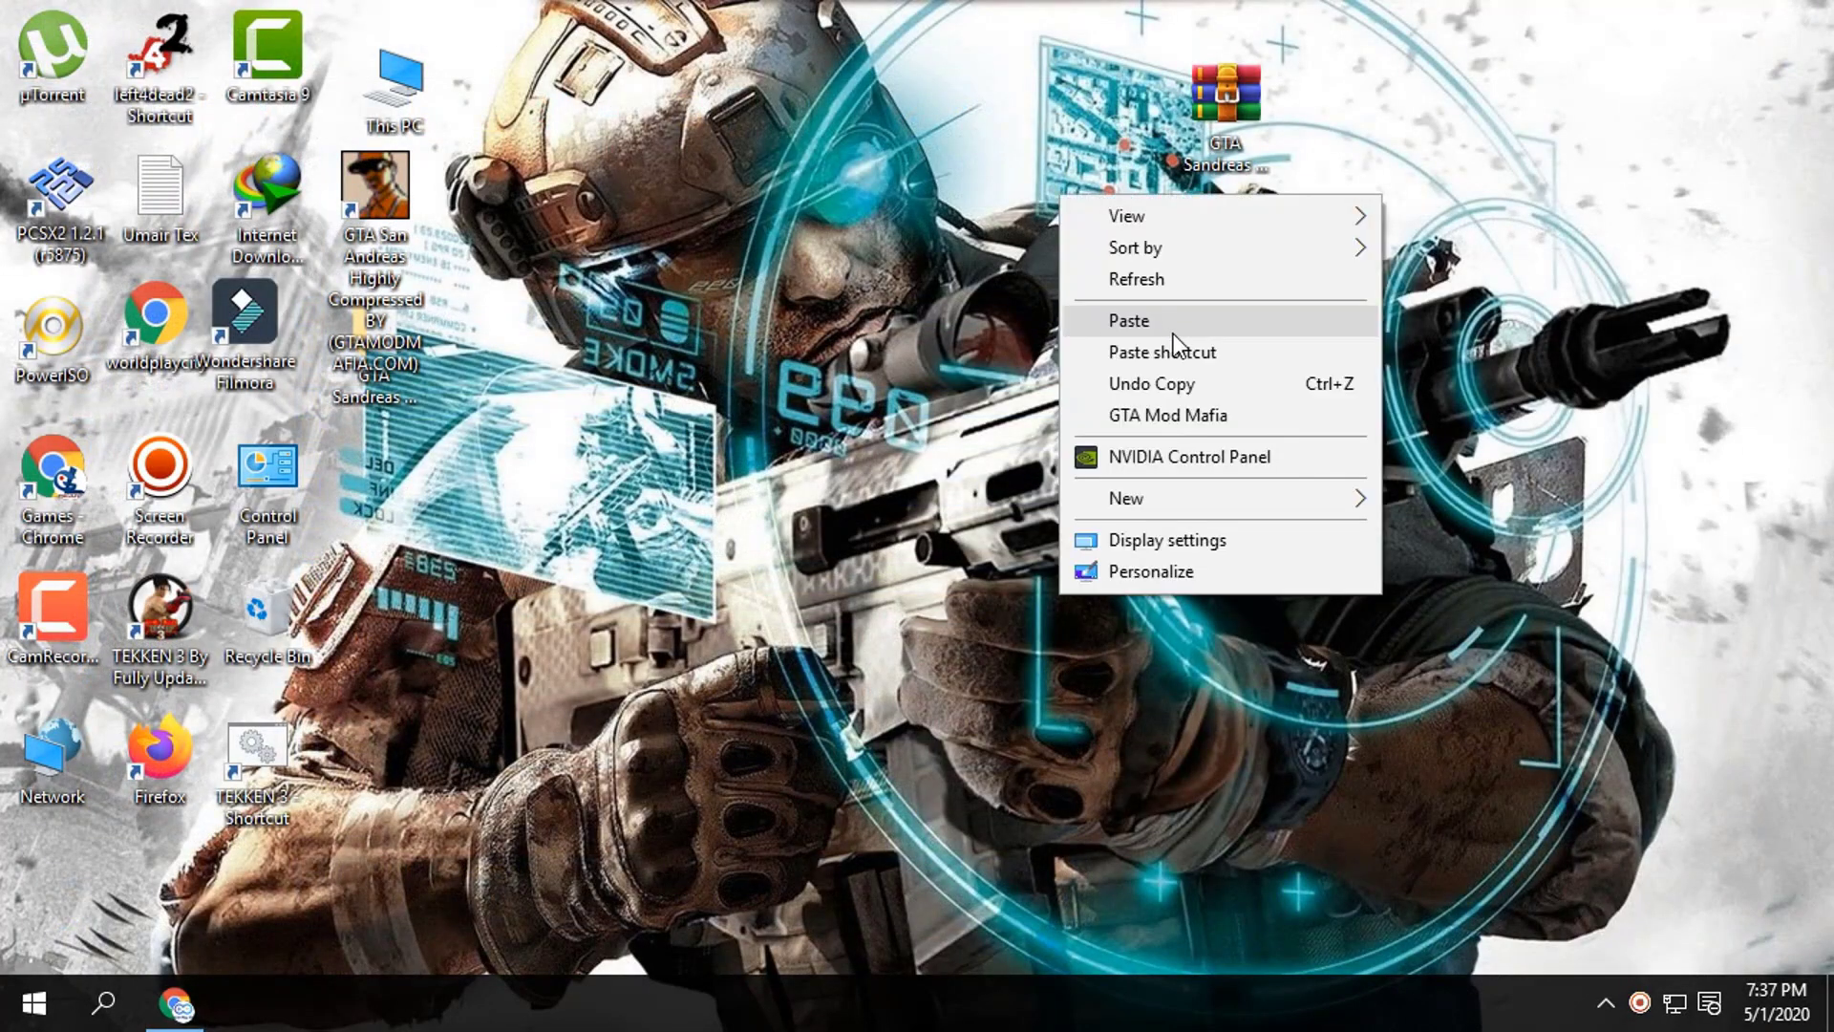
pyautogui.click(1144, 275)
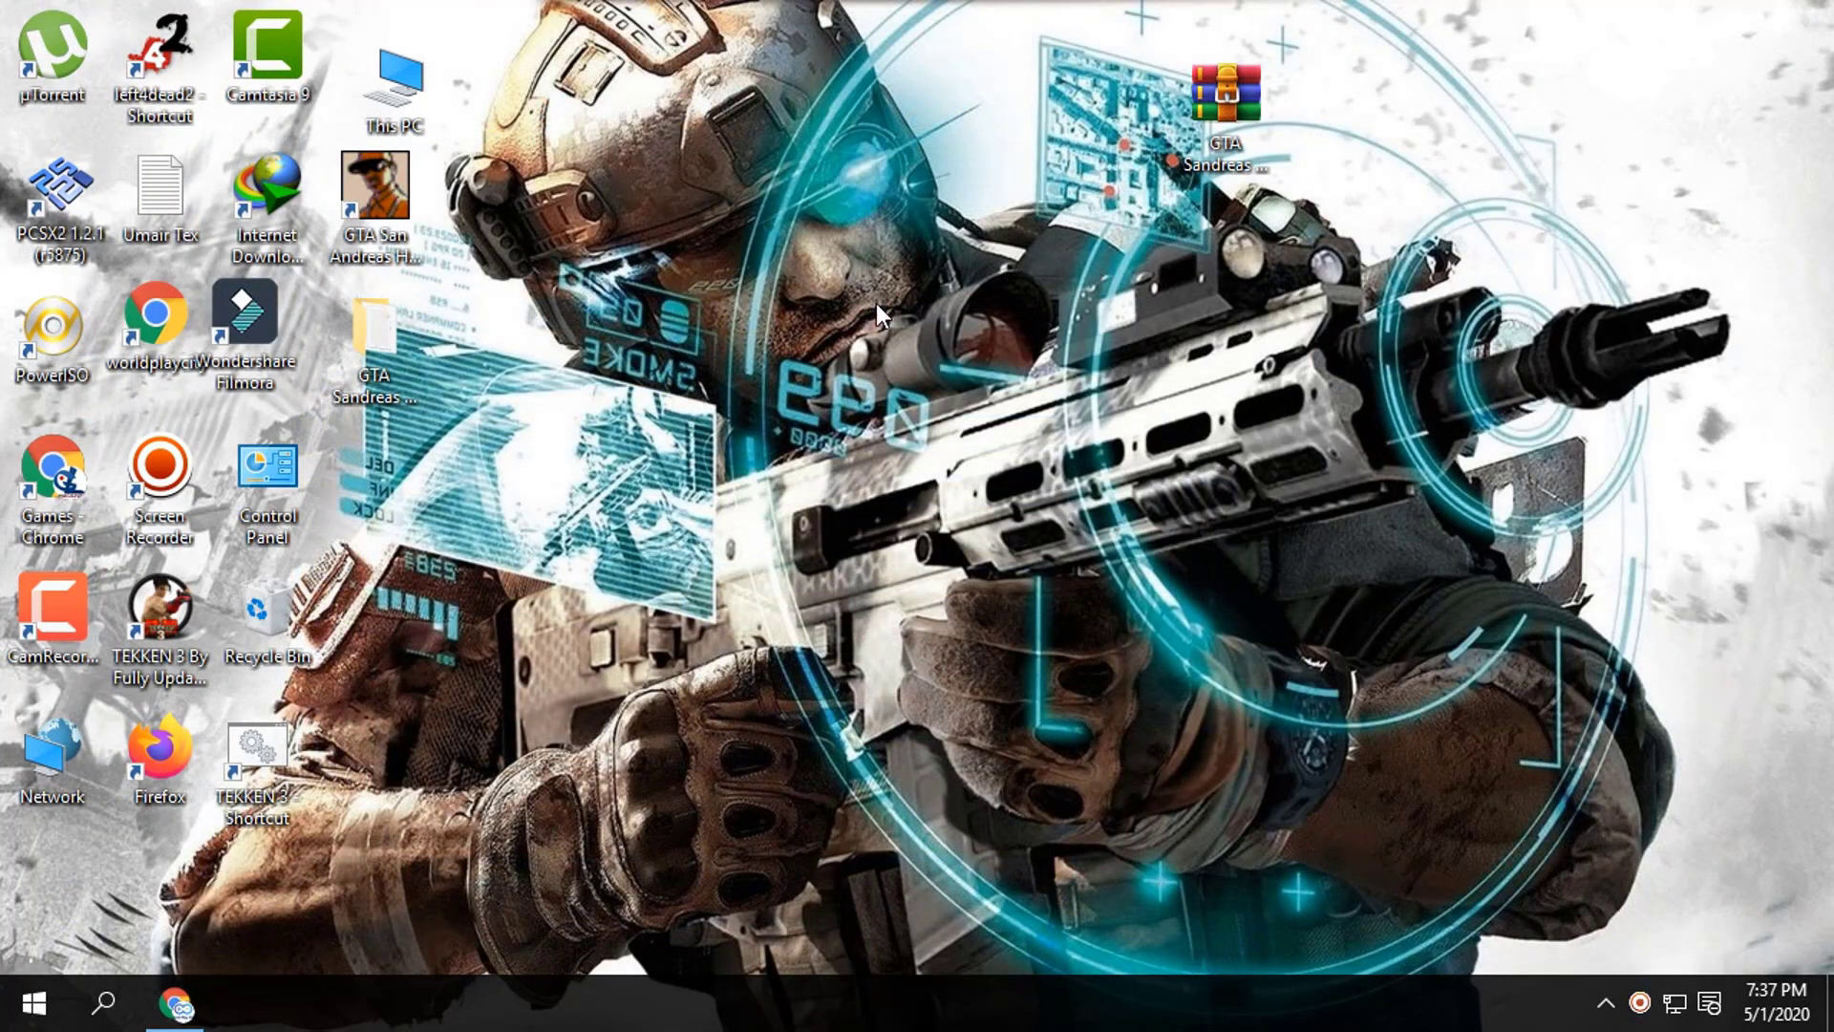
pyautogui.doubleClick(380, 244)
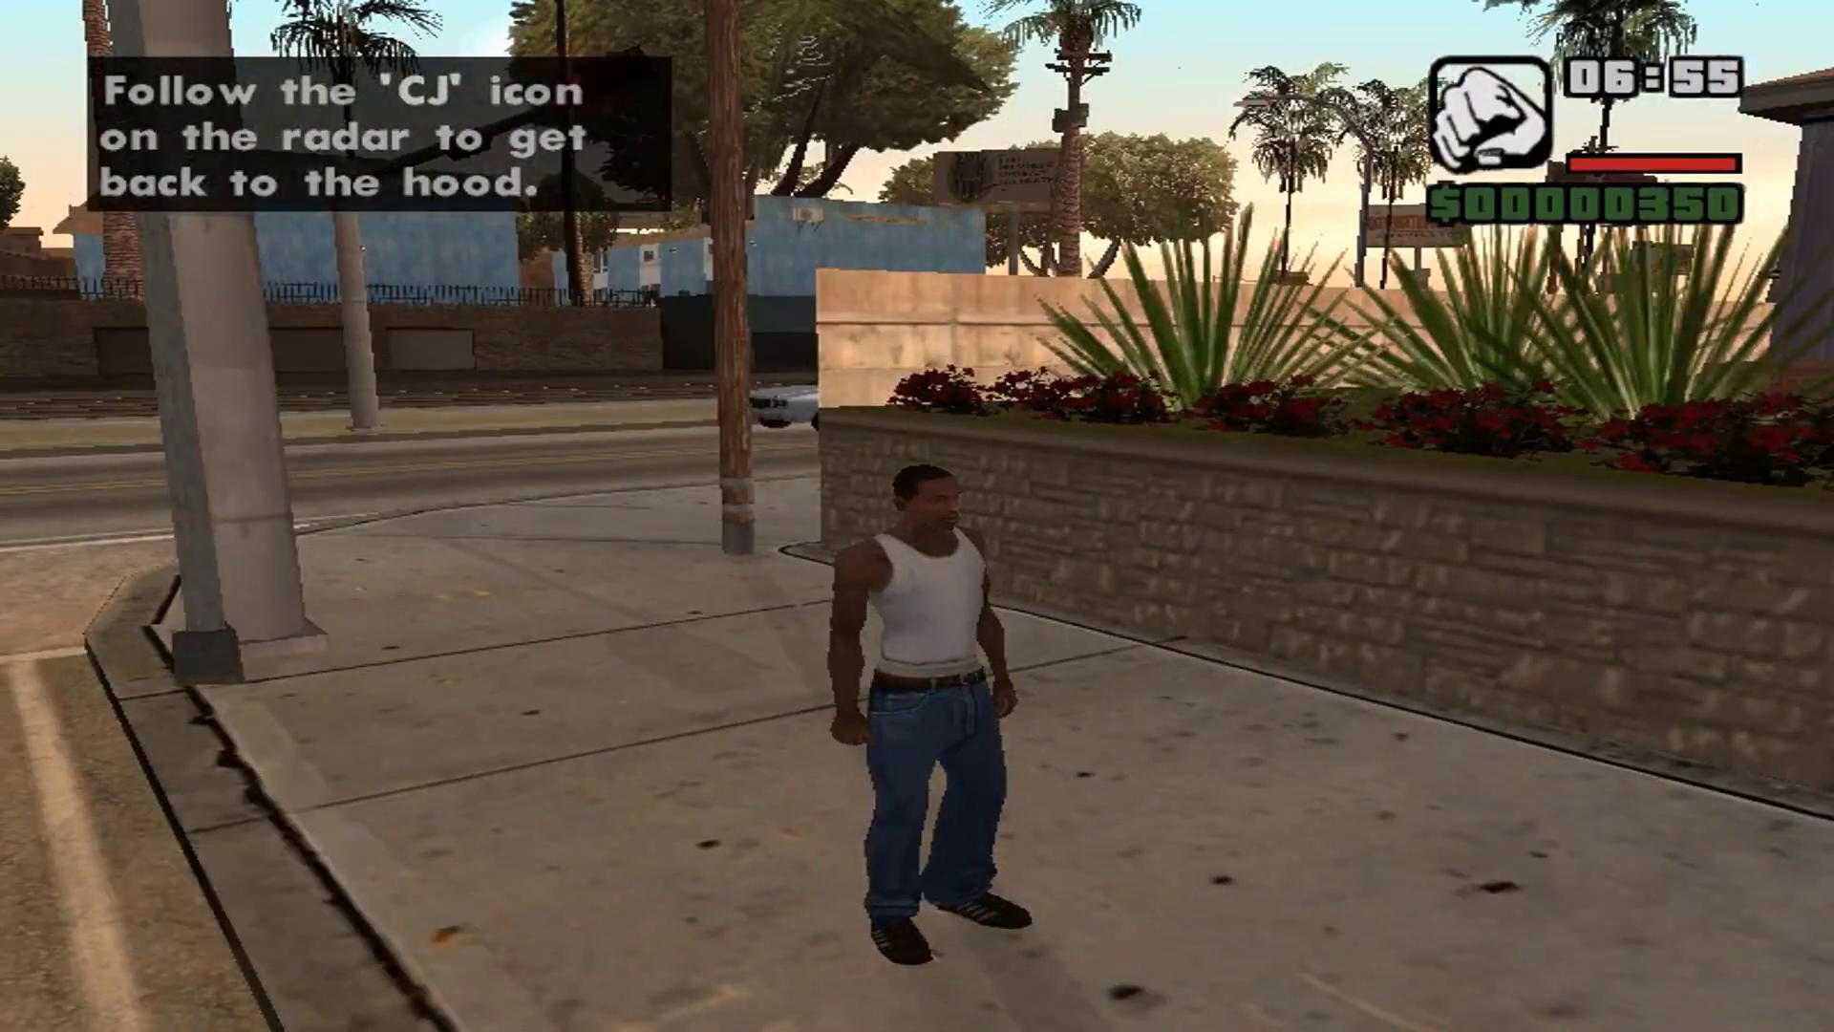
pyautogui.press('w')
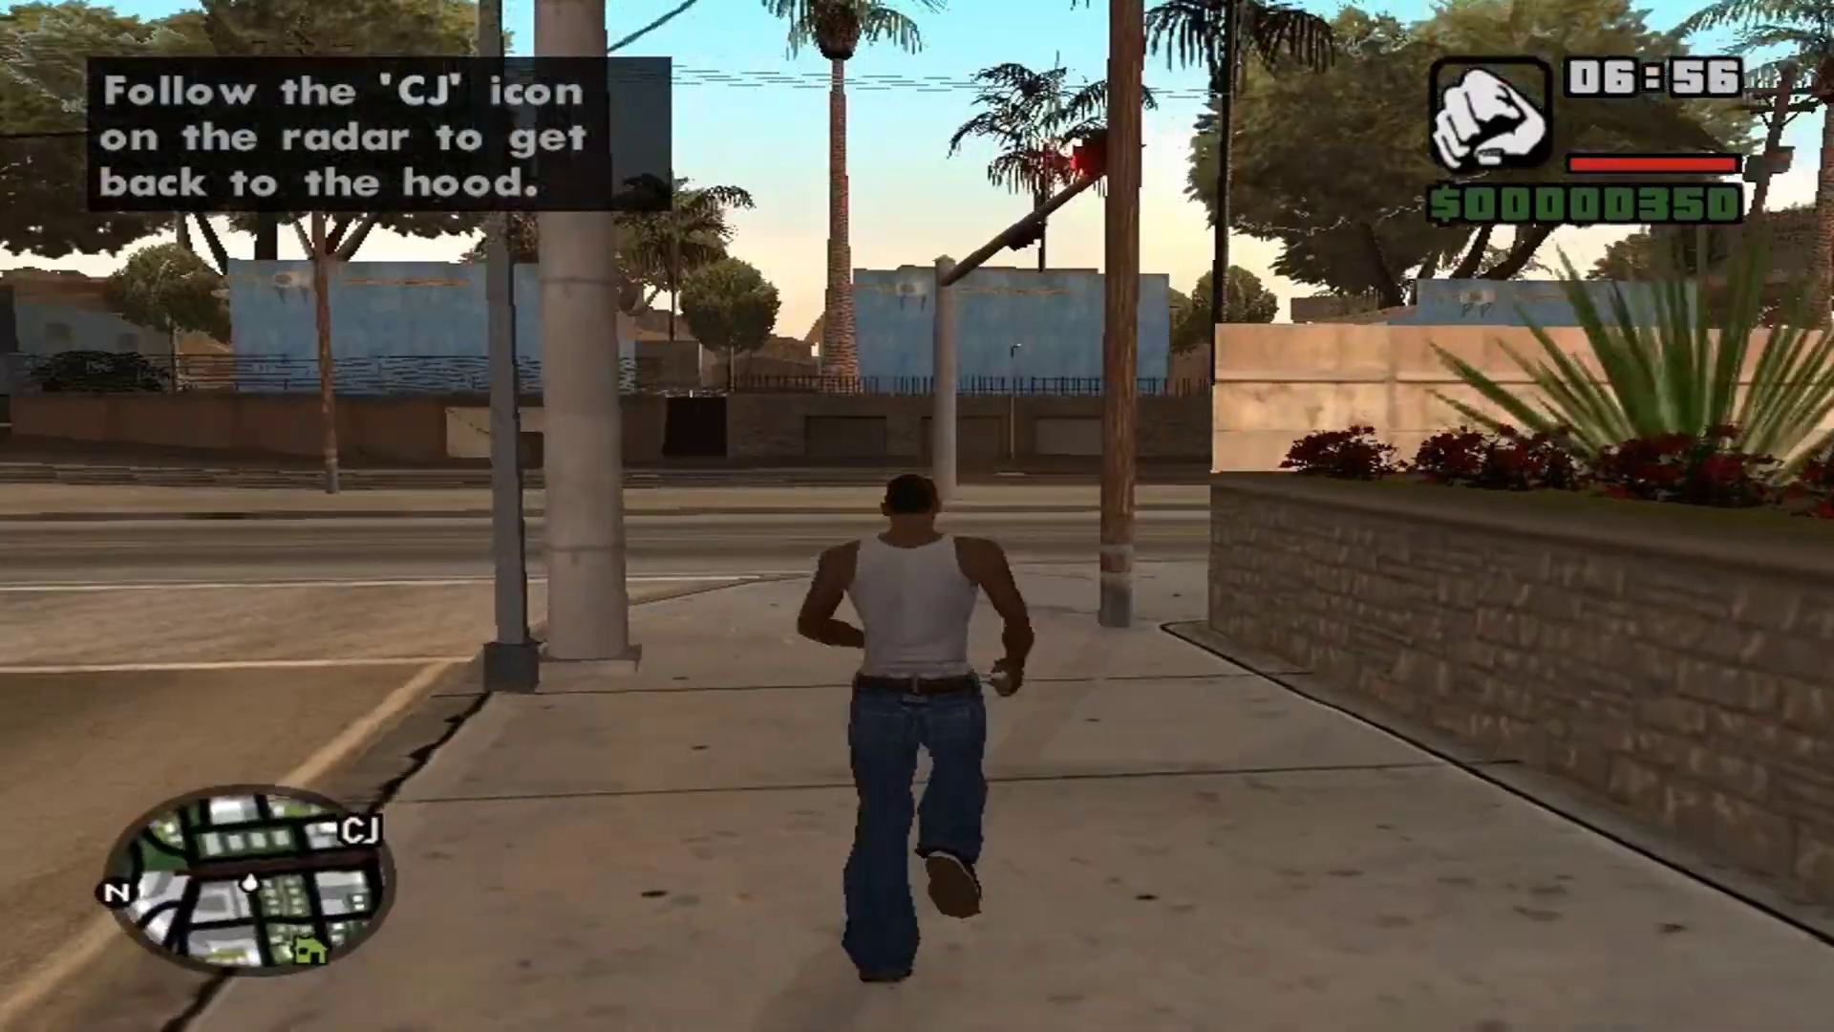
pyautogui.press('d')
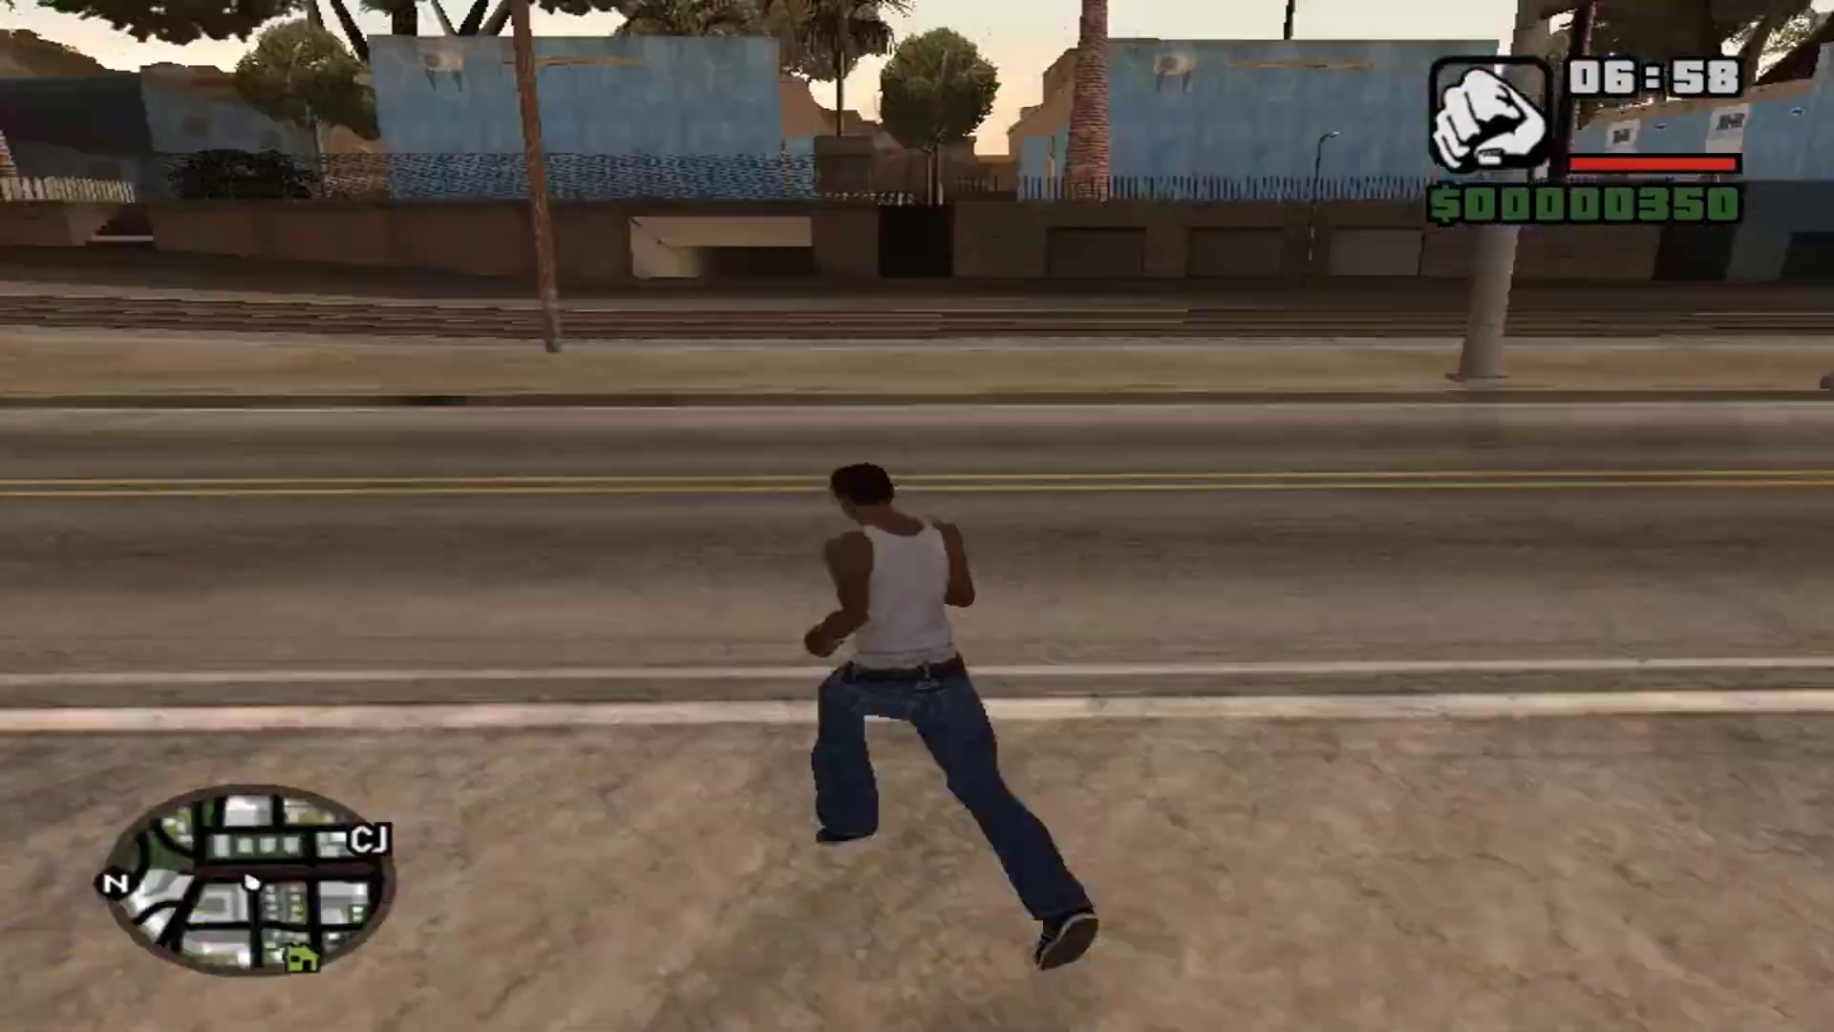
pyautogui.press('a')
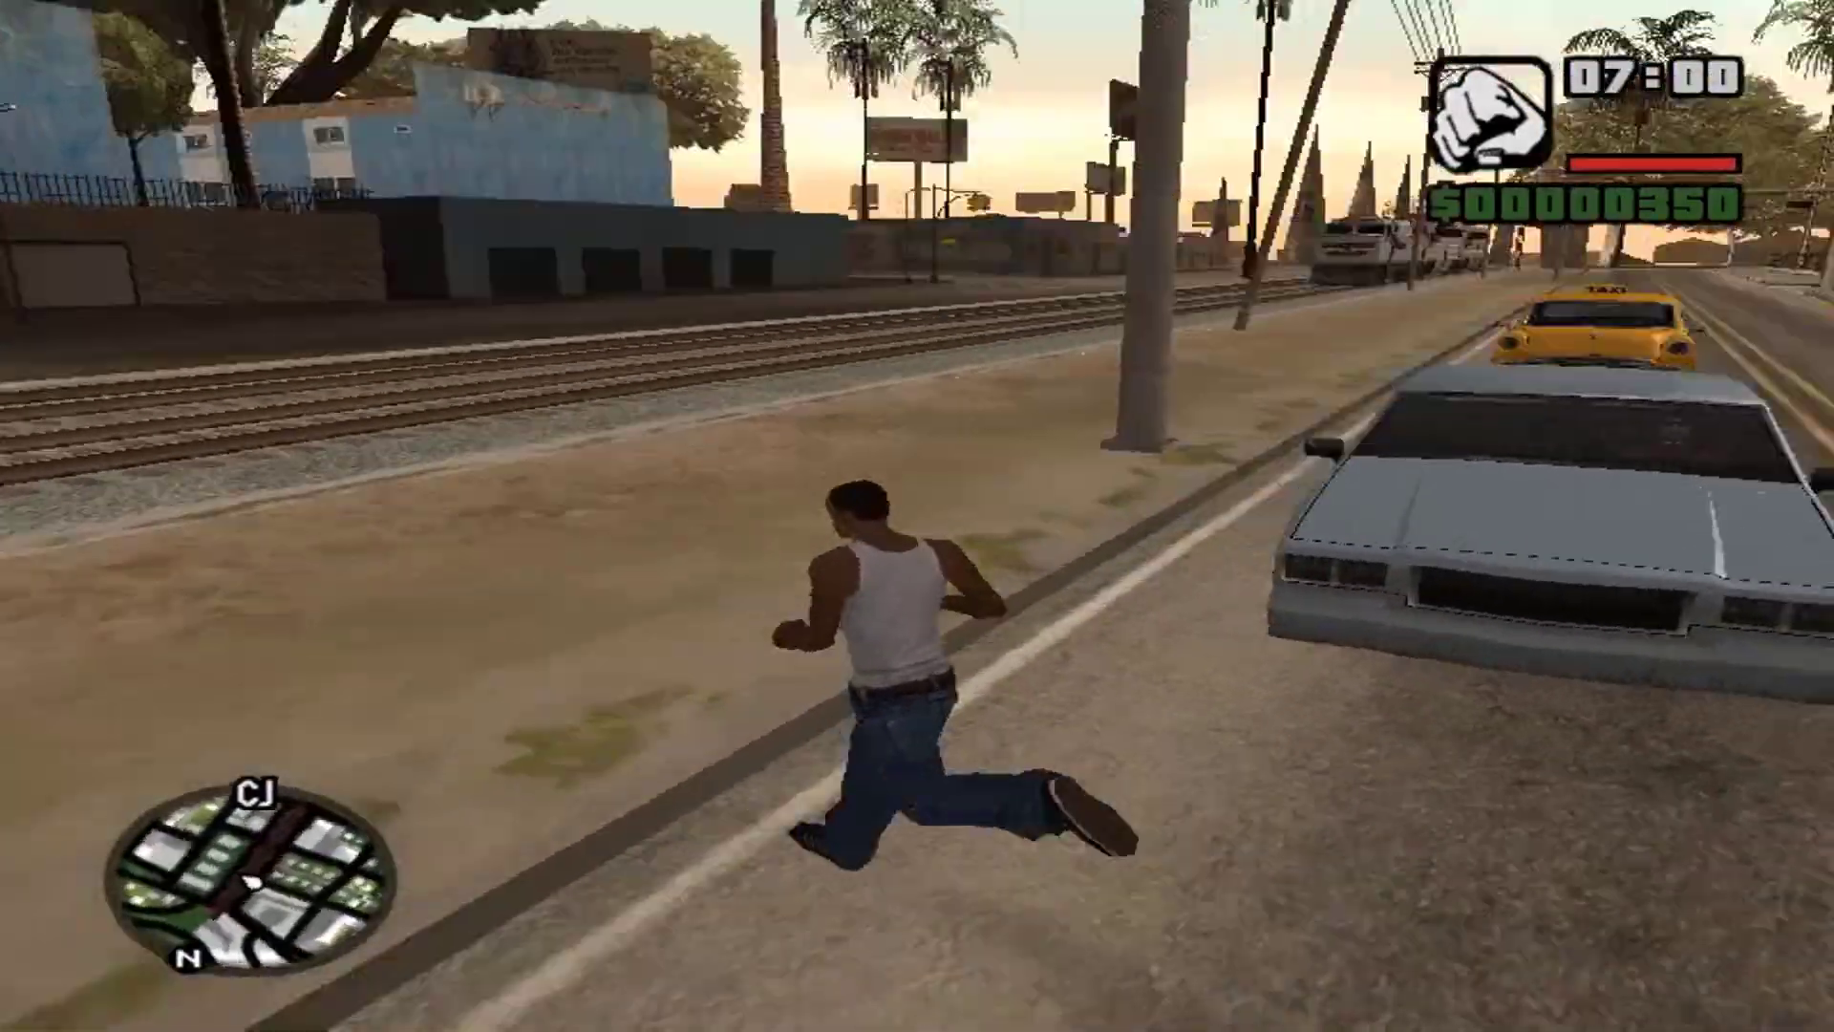
pyautogui.press('w')
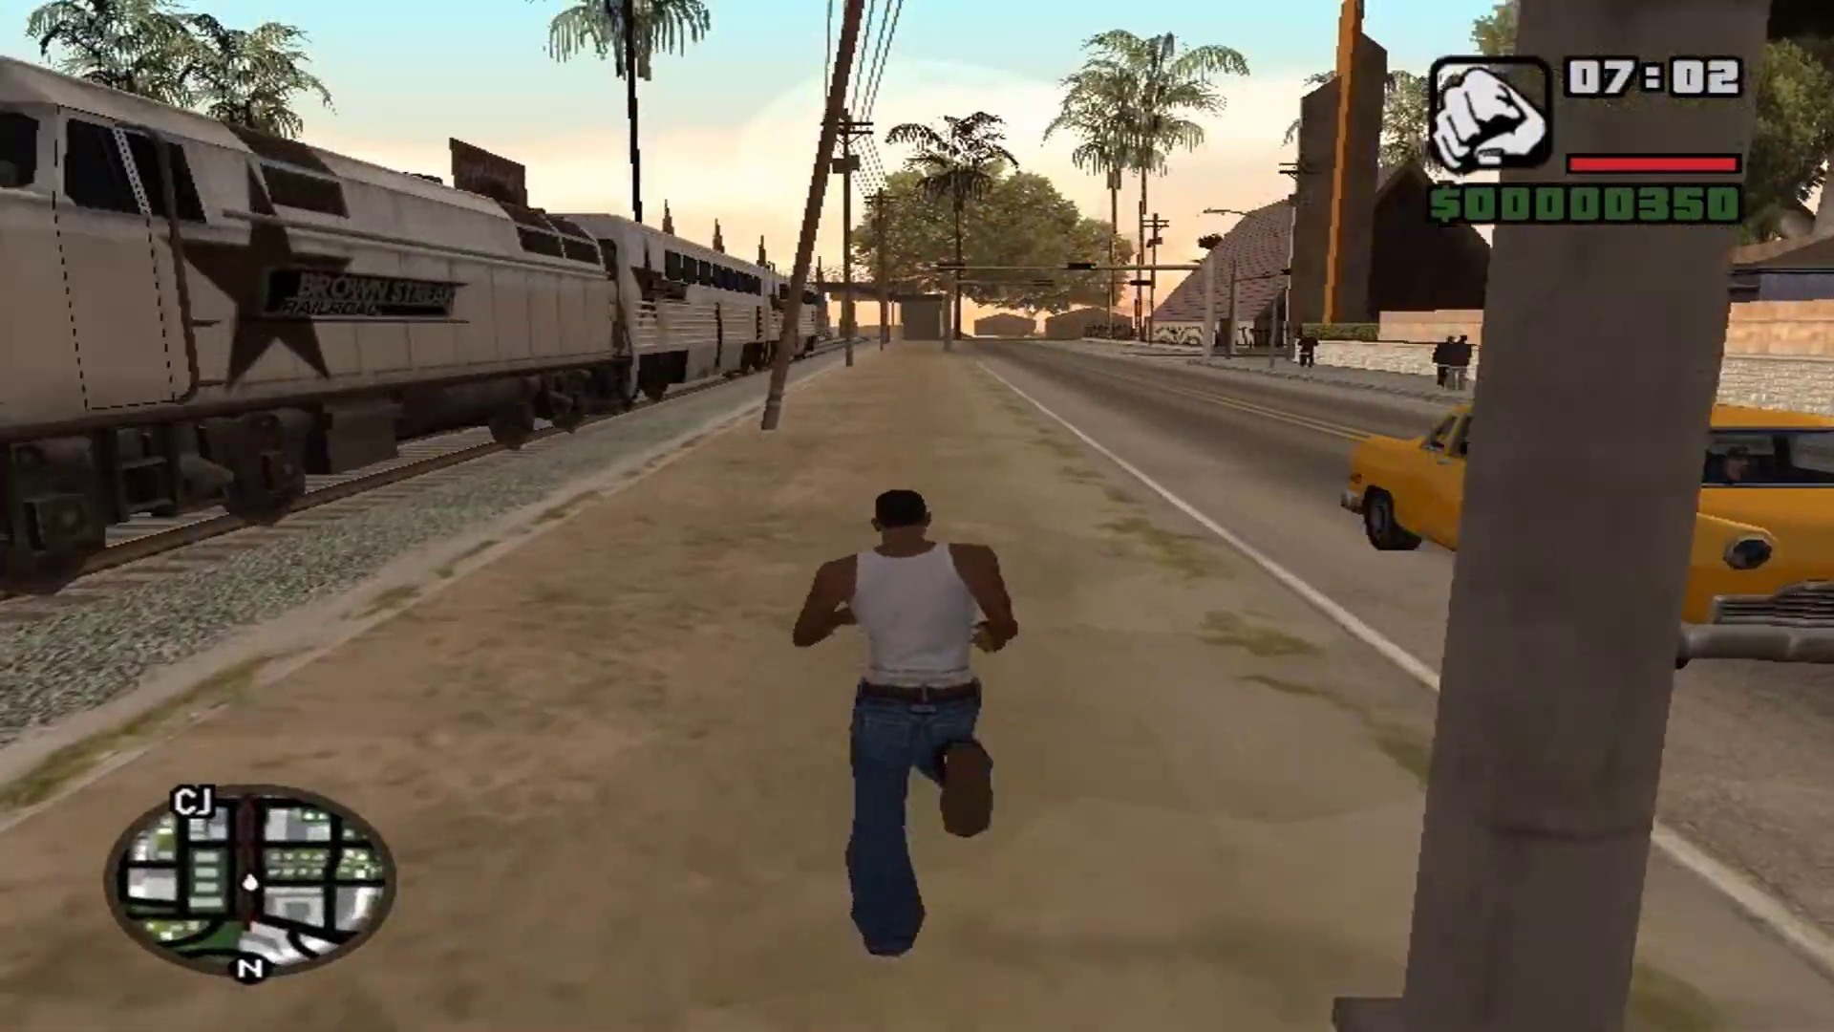
pyautogui.press('w')
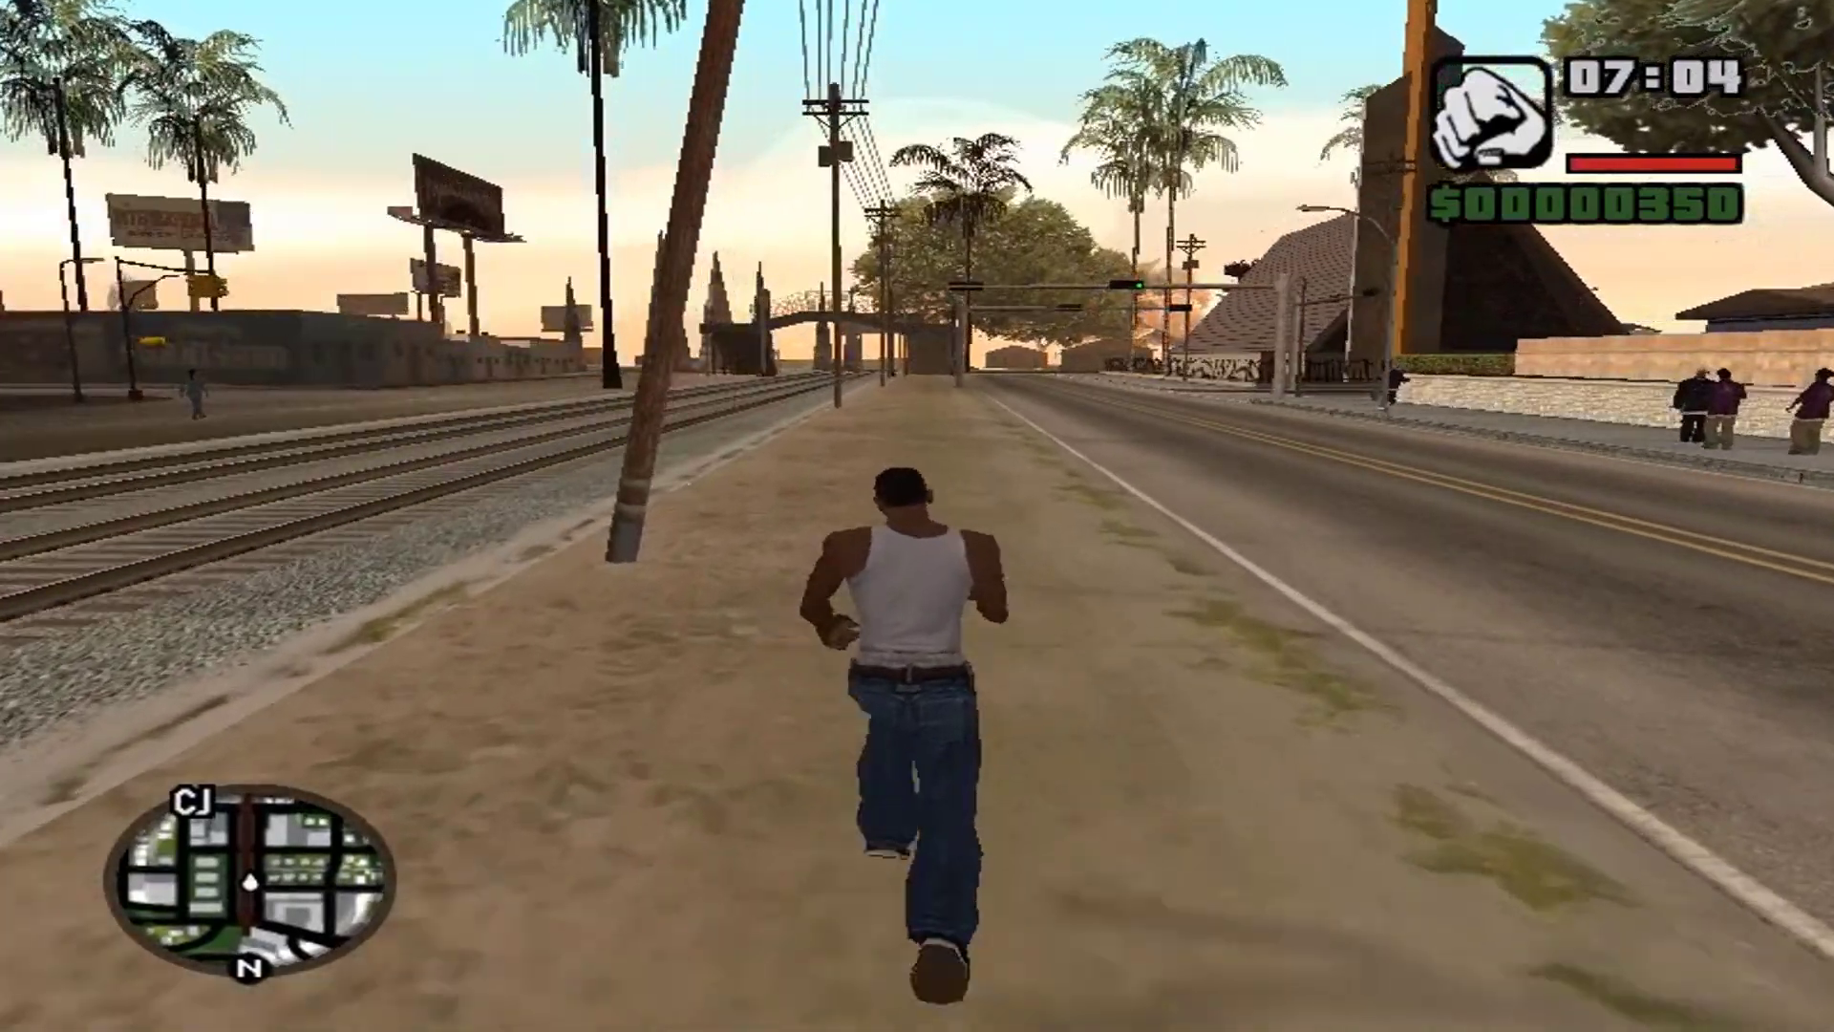
pyautogui.press('w')
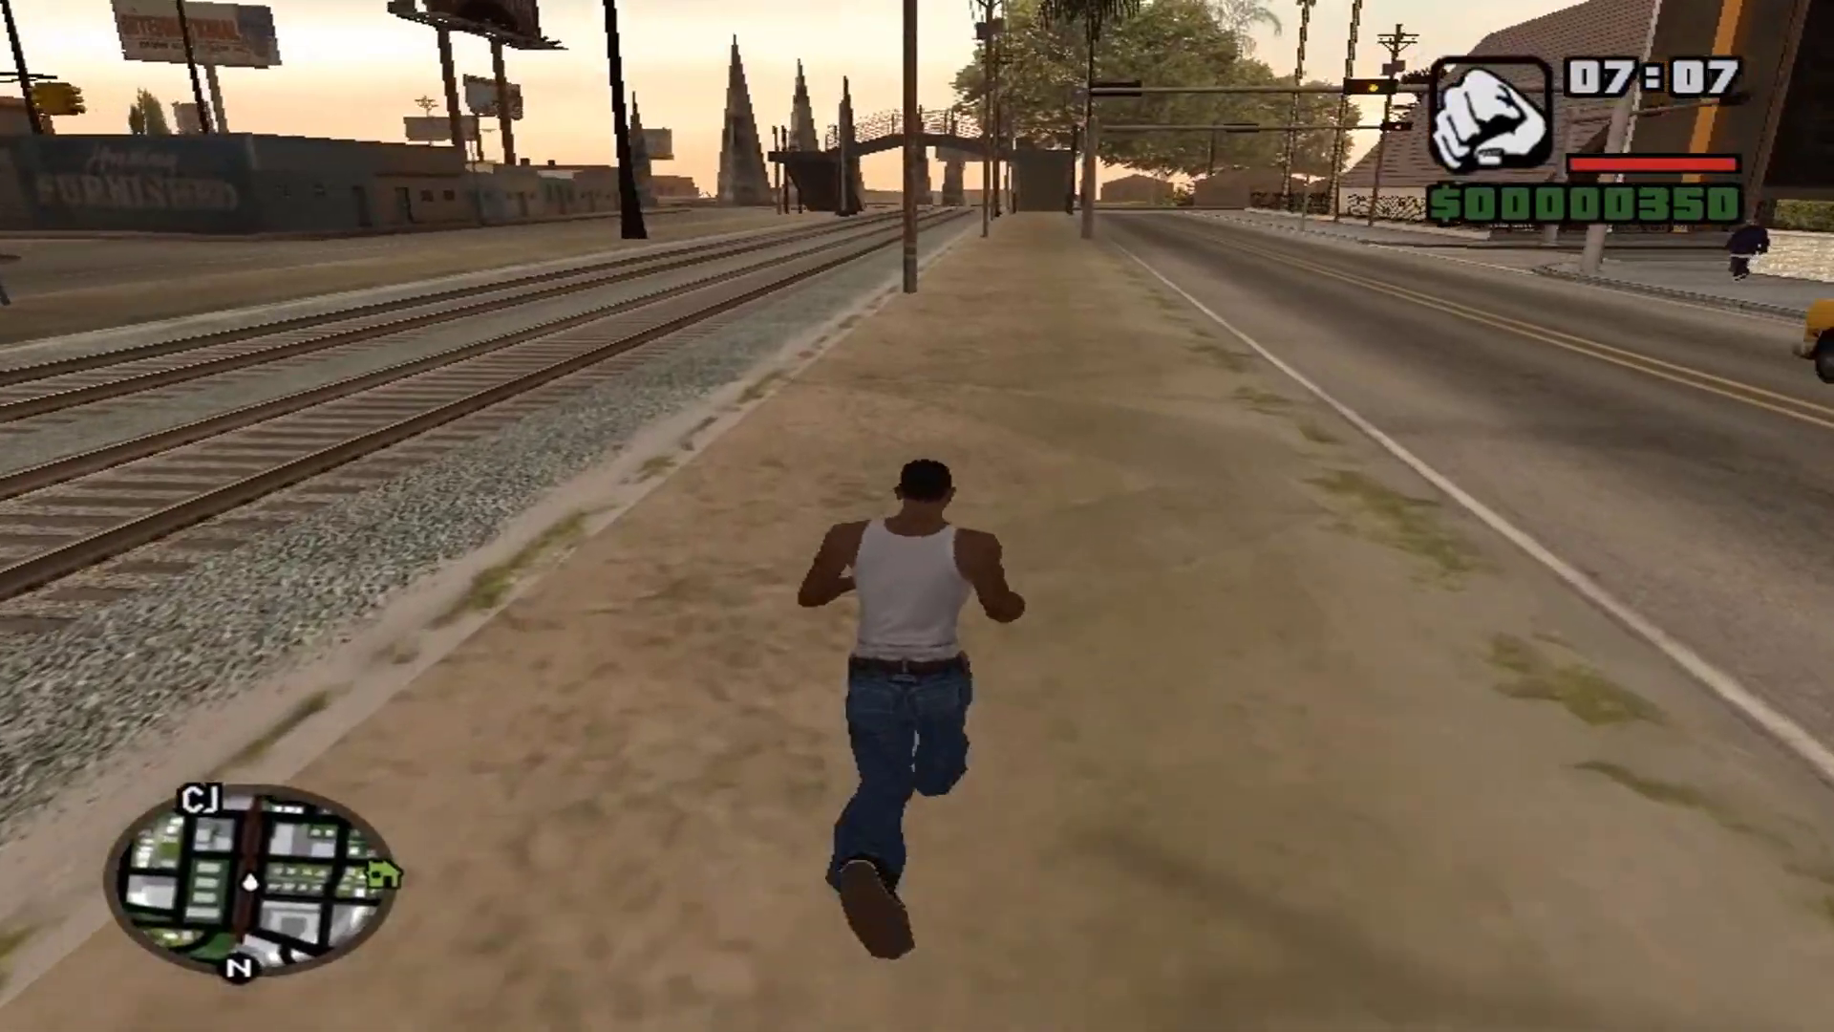
pyautogui.press('w')
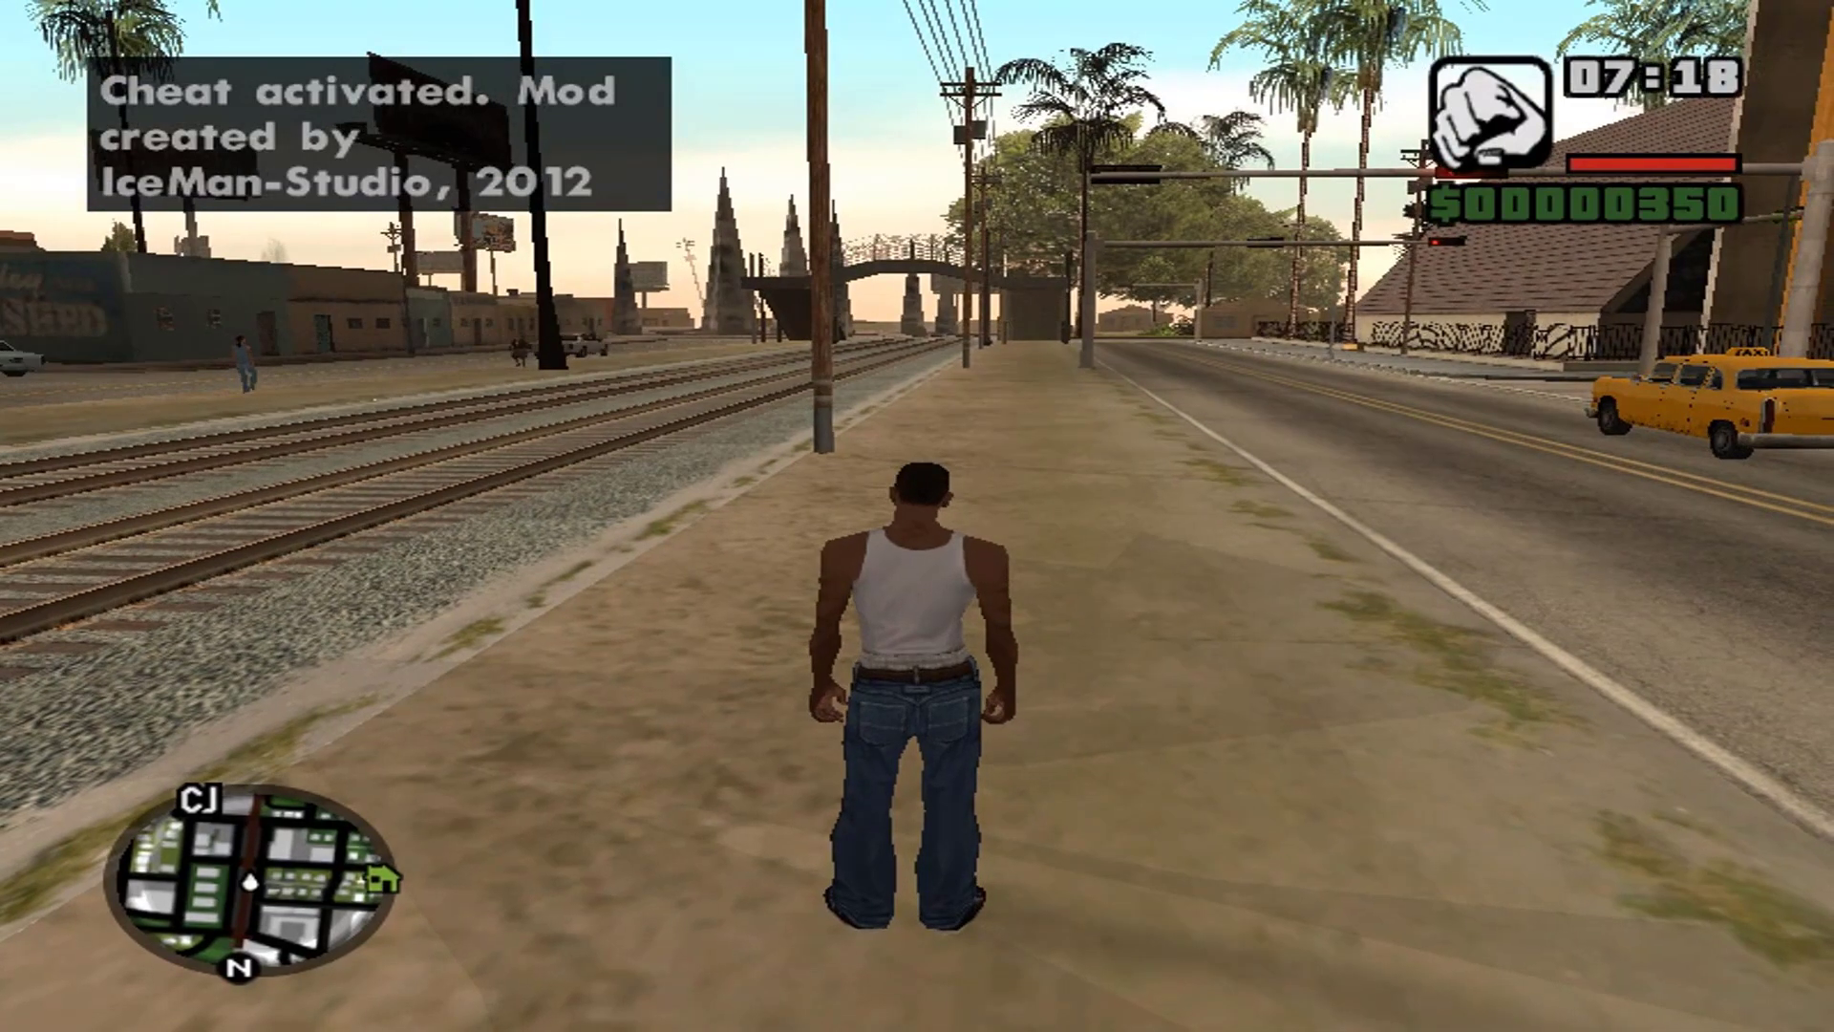
pyautogui.press('w')
pyautogui.press('w')
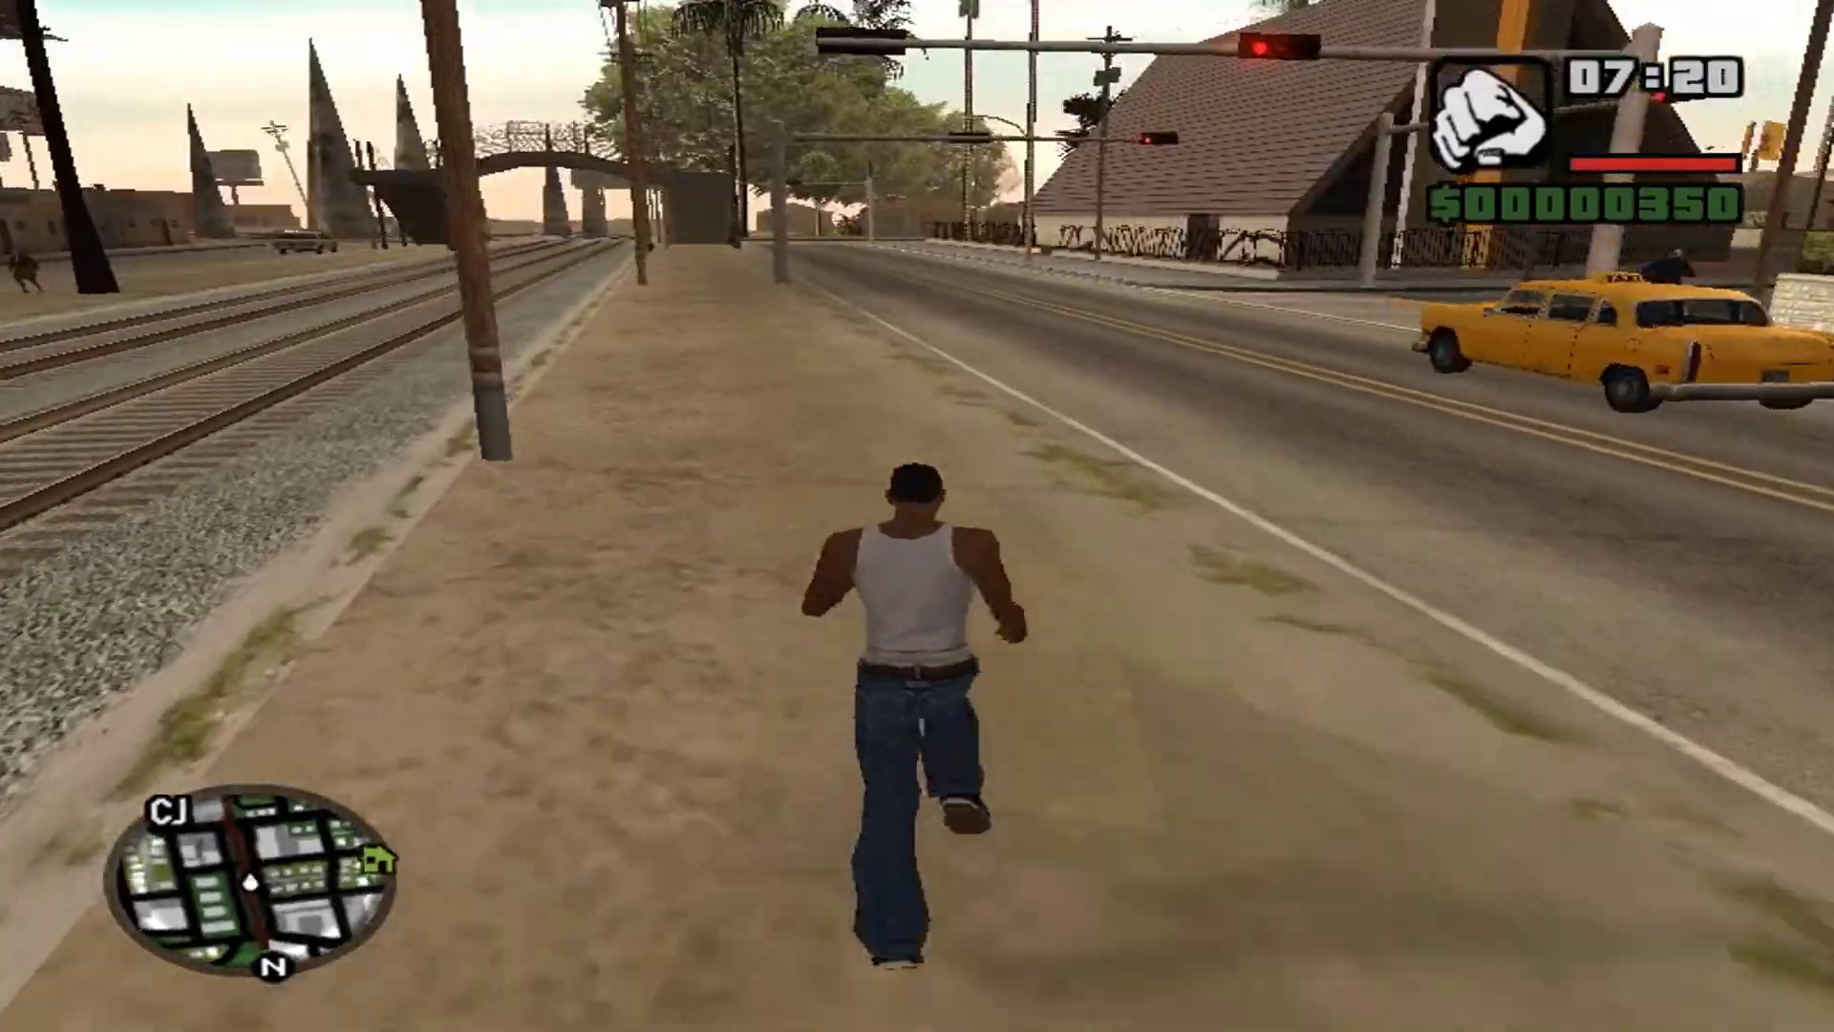
pyautogui.press('w')
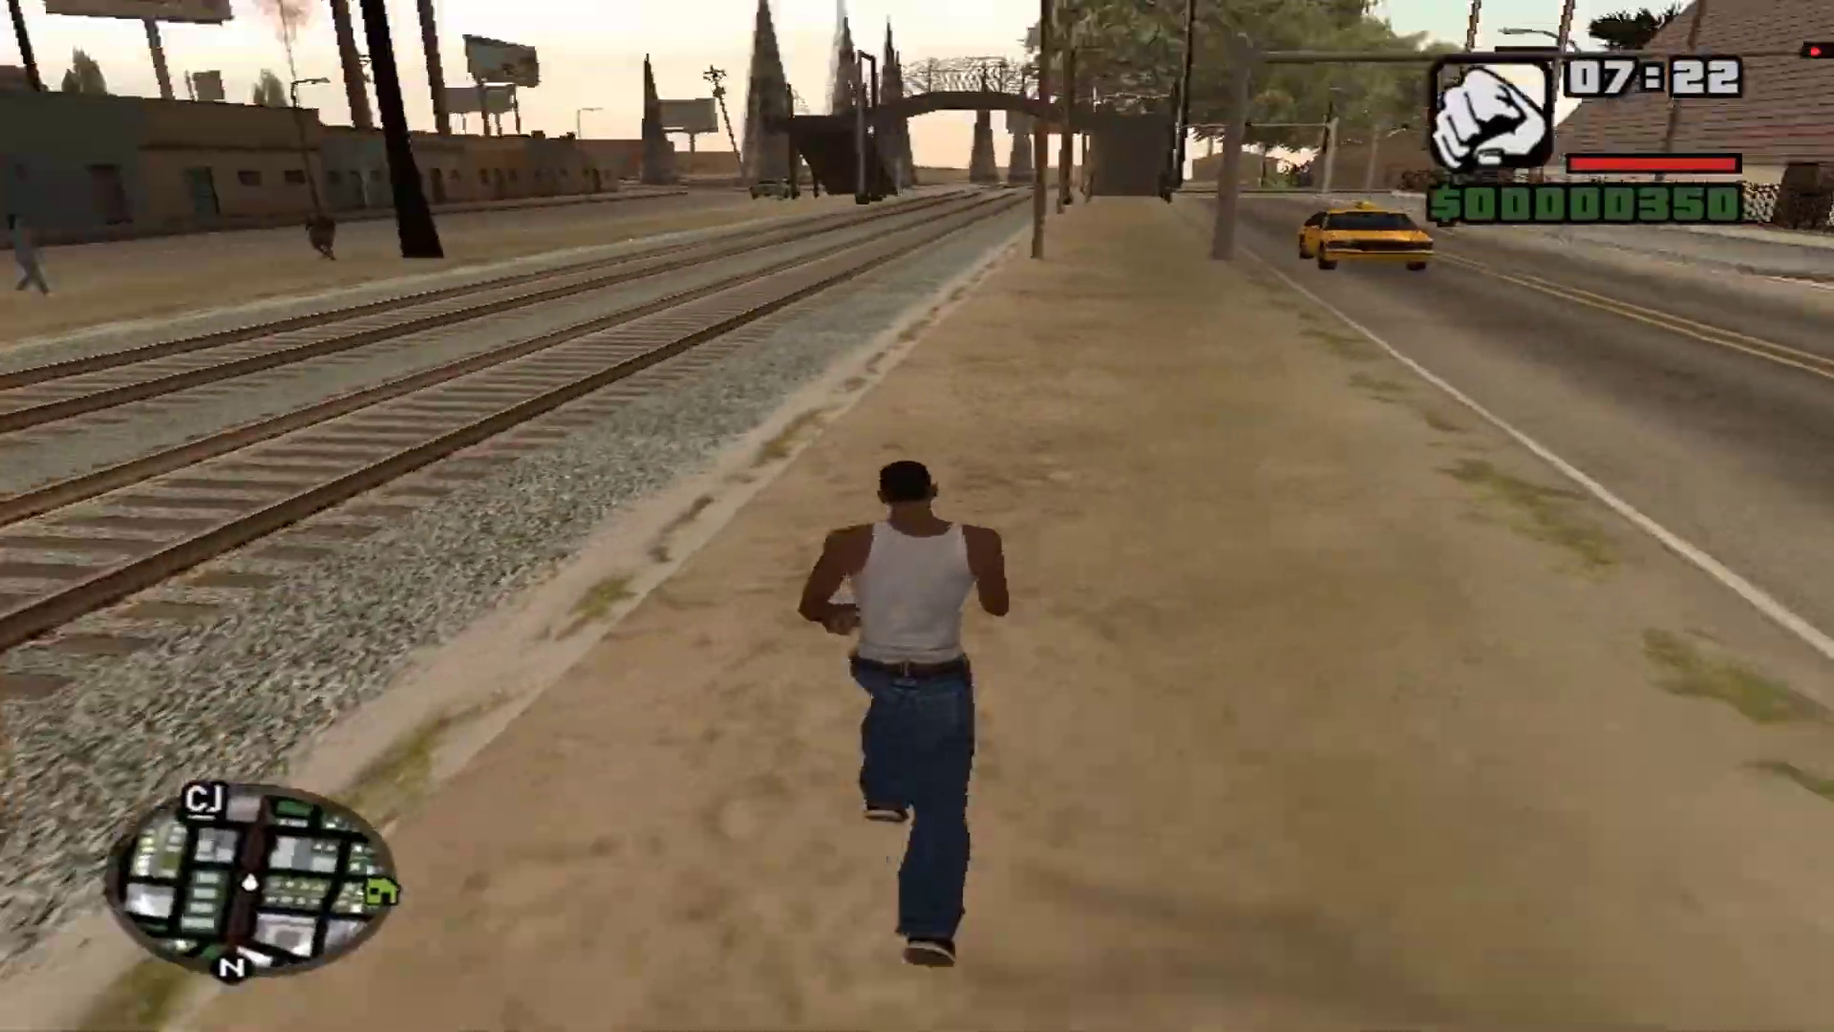
pyautogui.press('w')
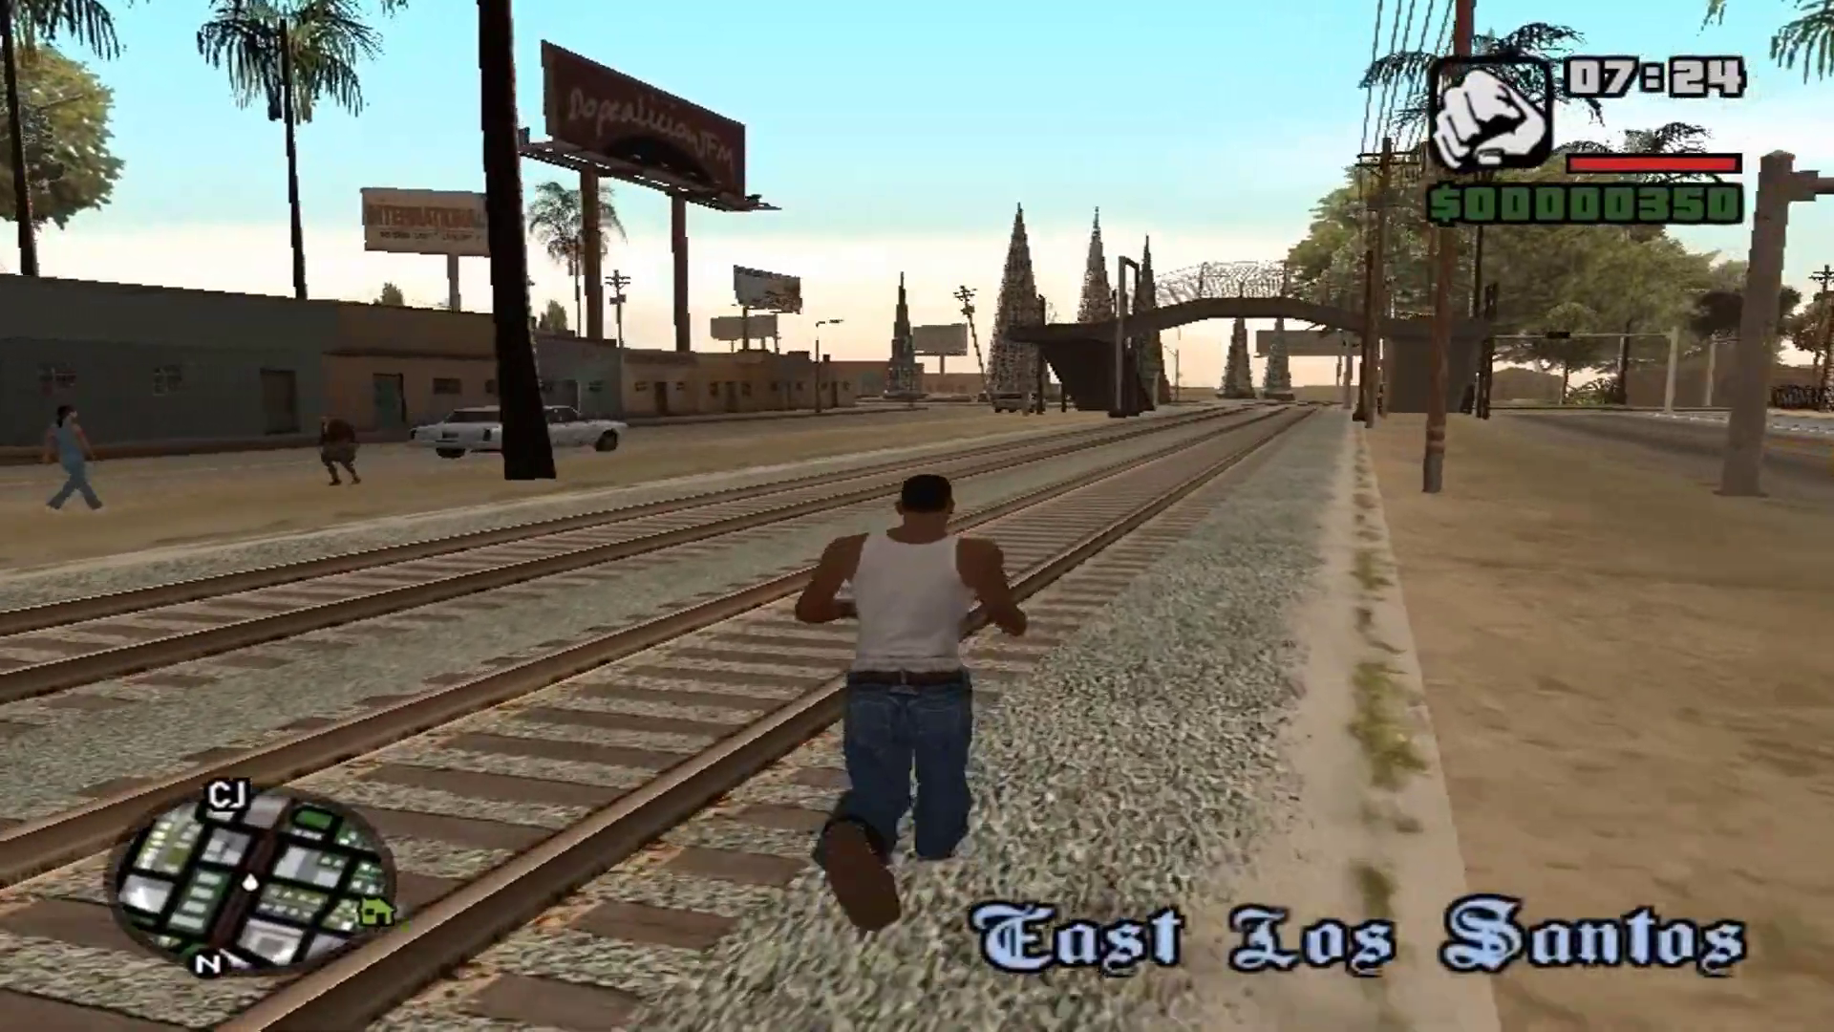
pyautogui.press('shift')
pyautogui.press('w')
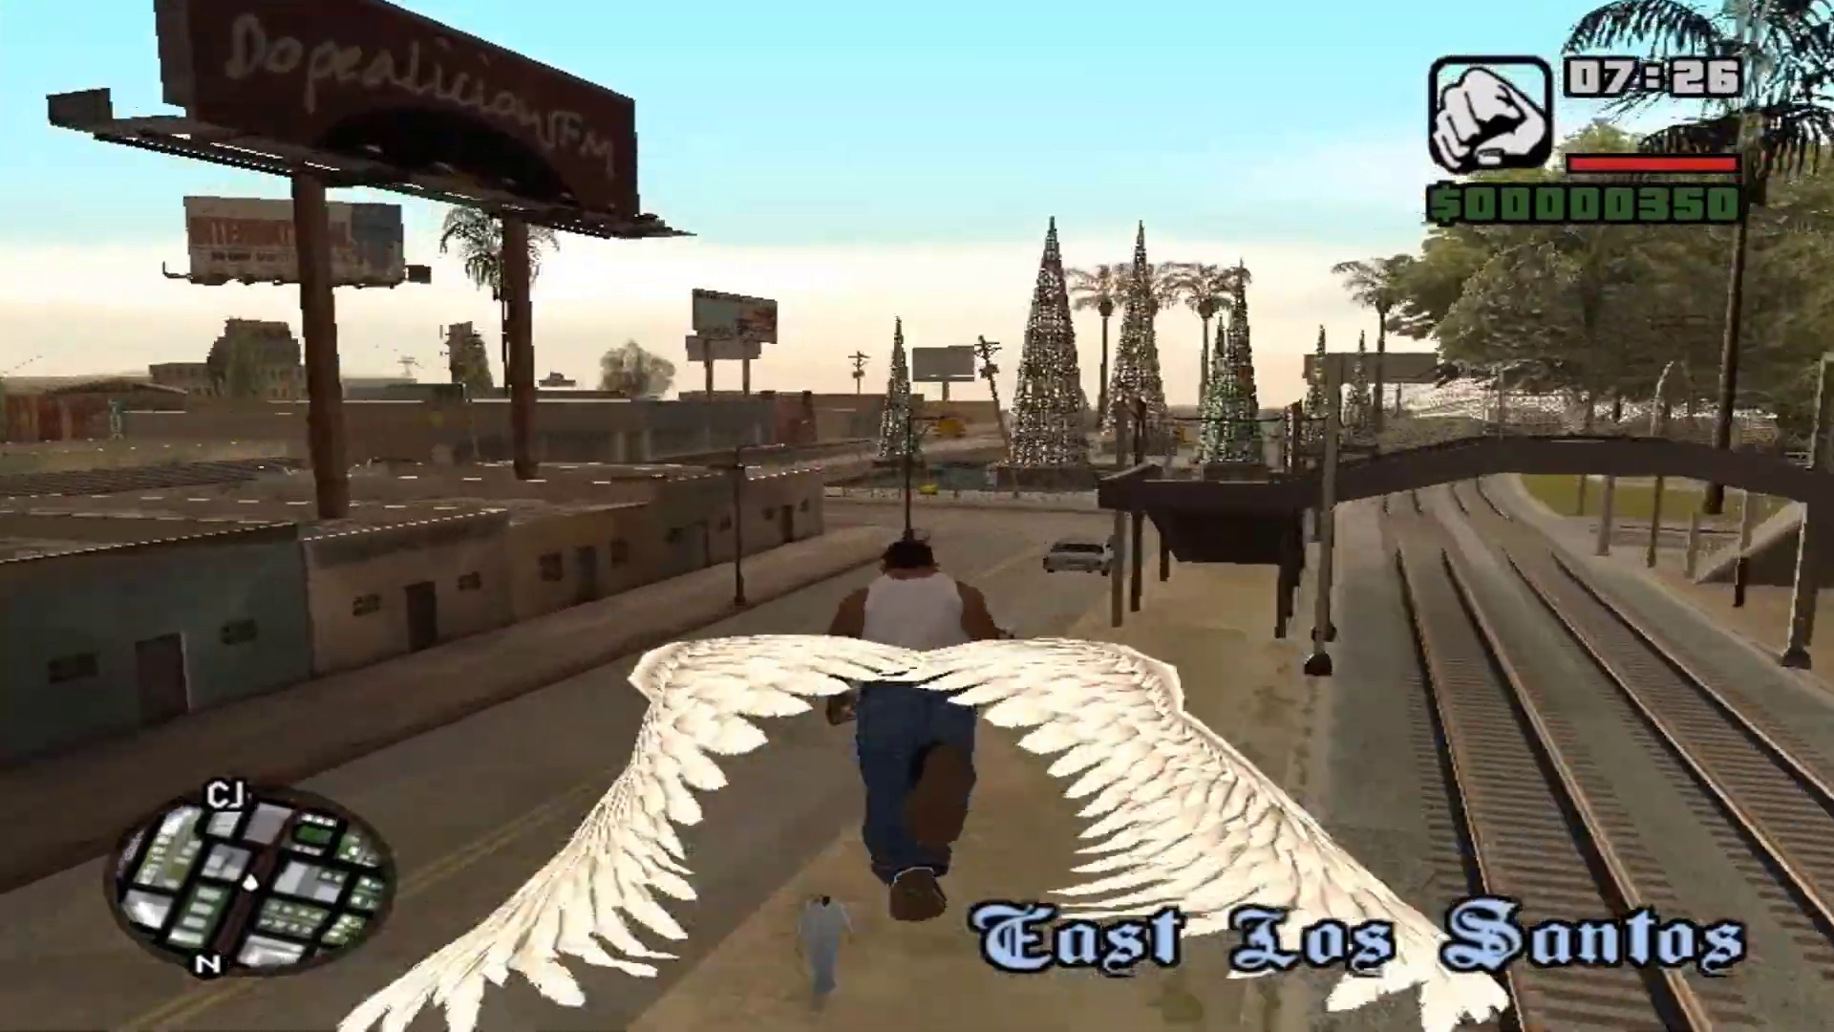
pyautogui.press('w')
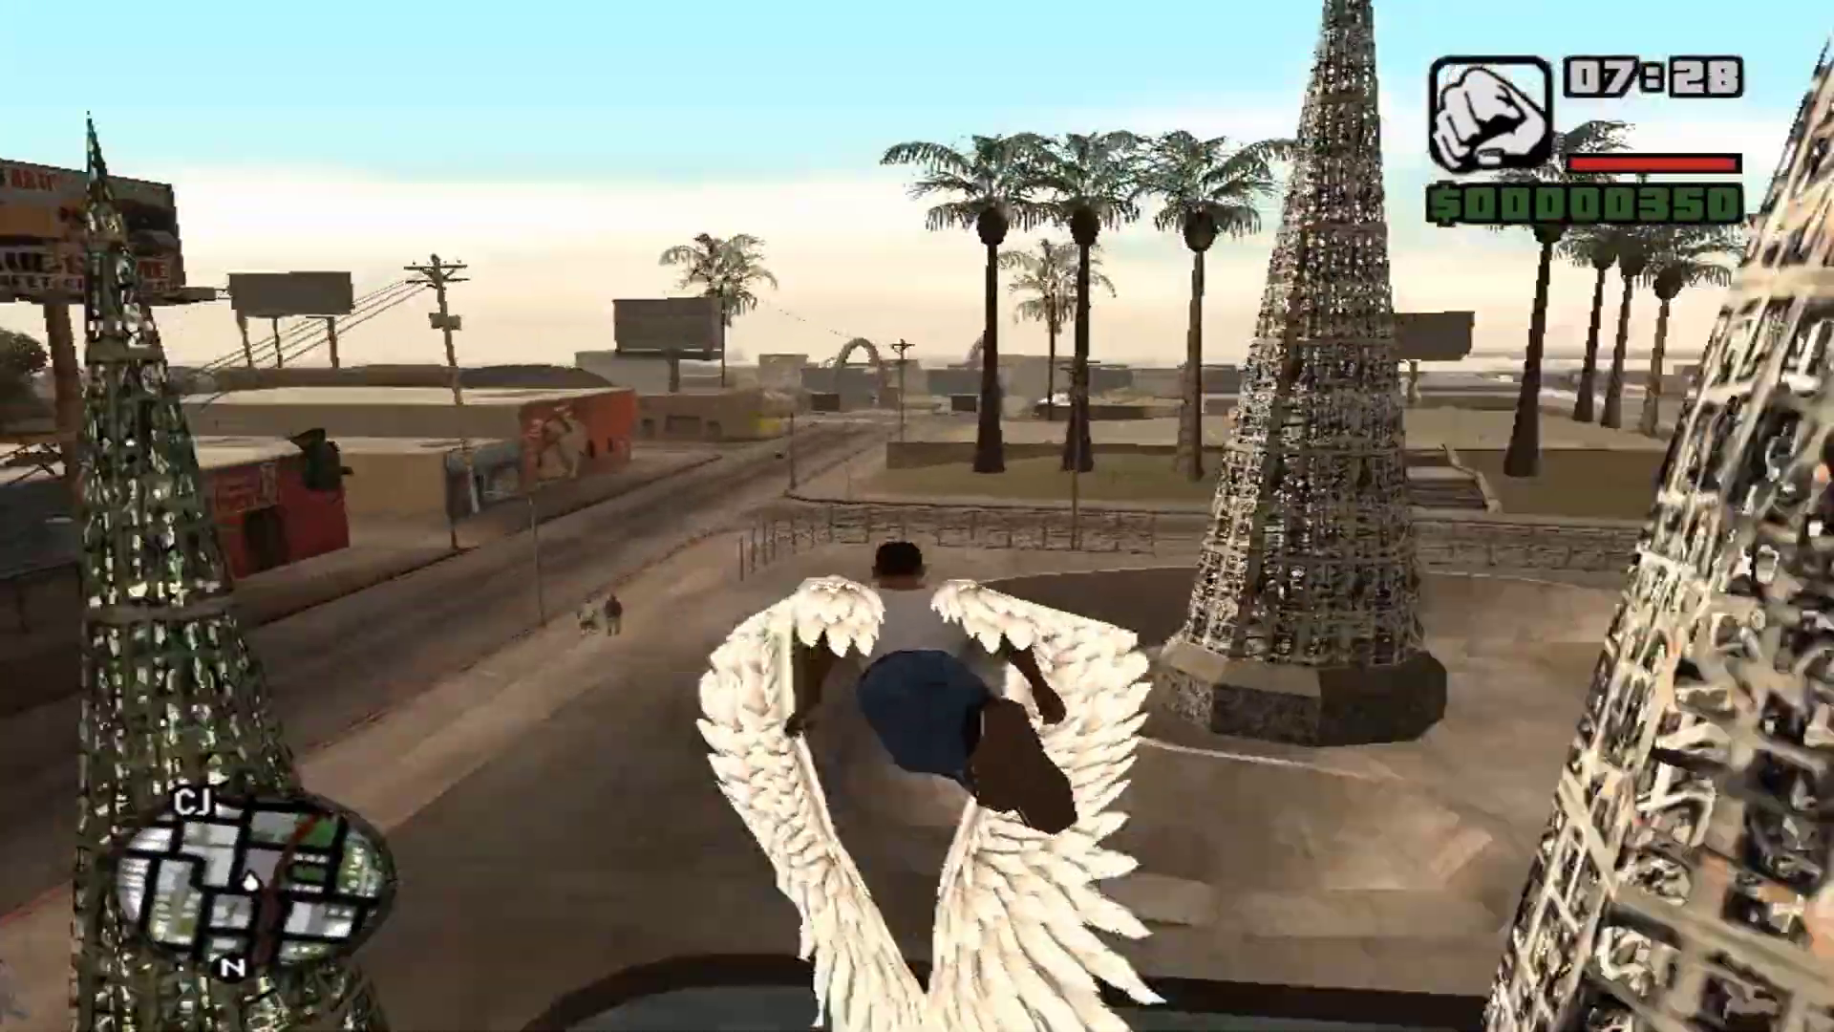
pyautogui.press('w')
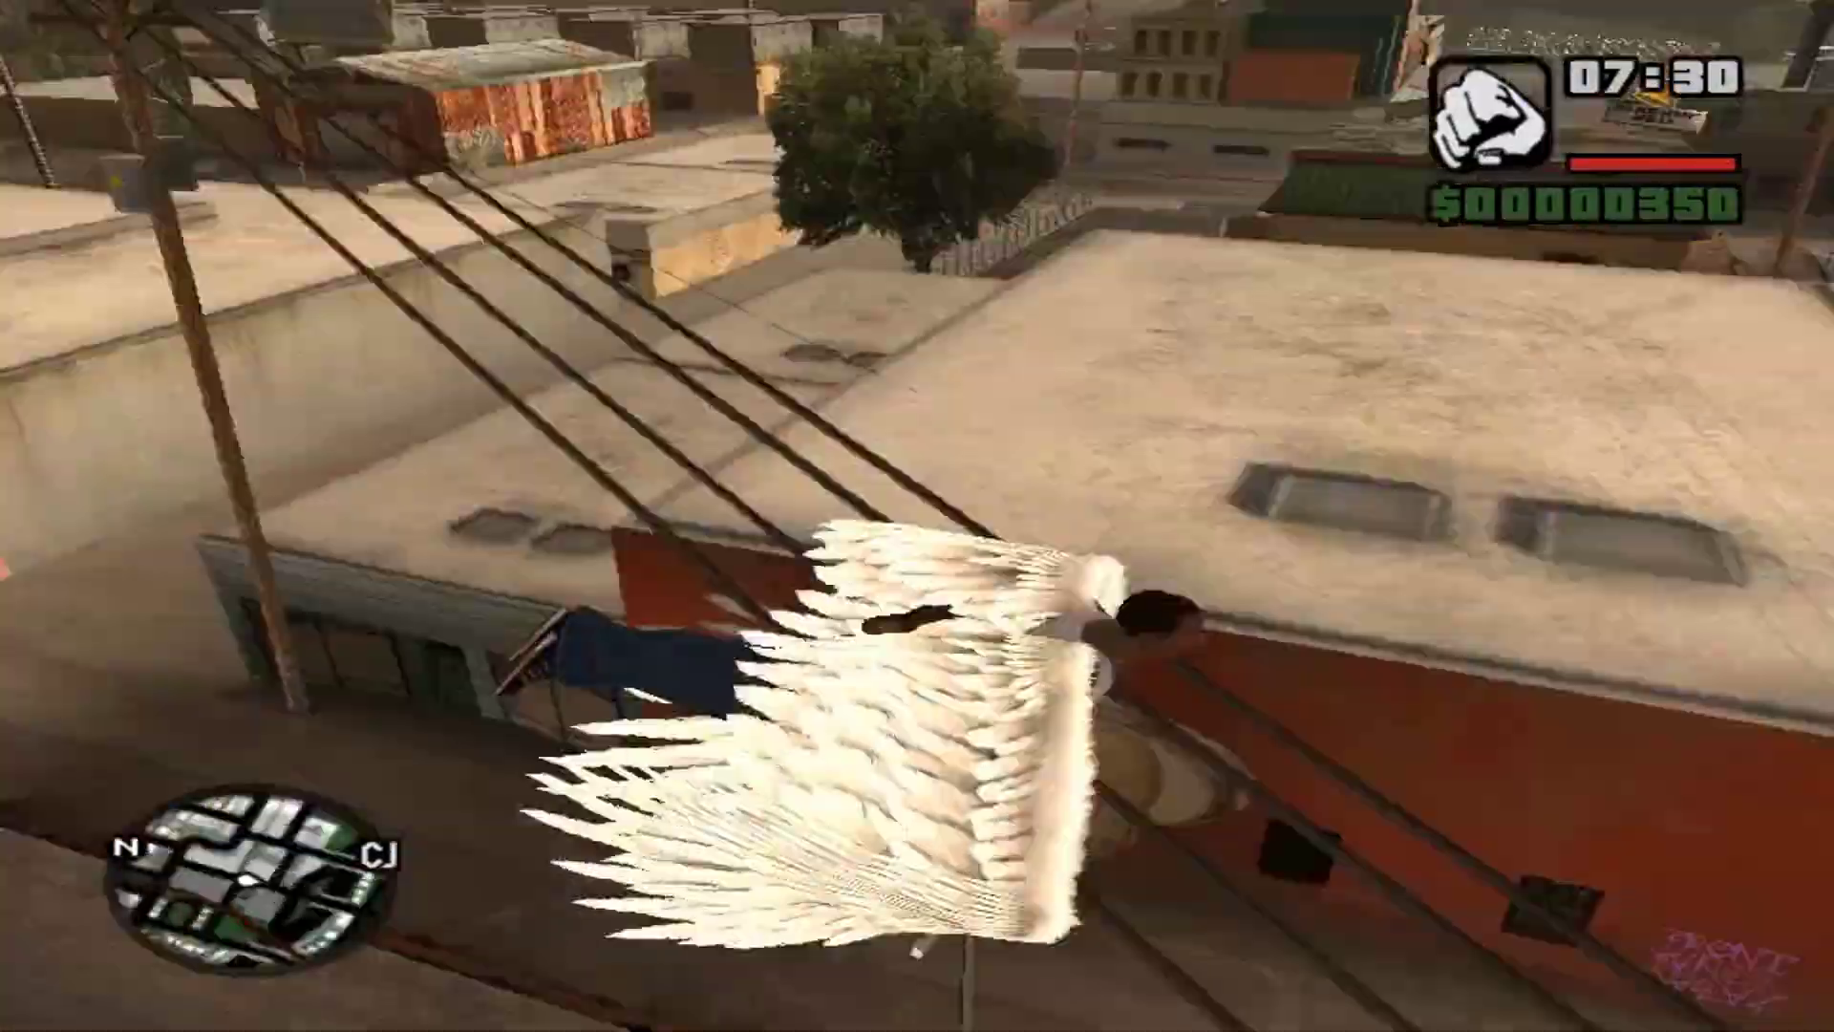
pyautogui.press('w')
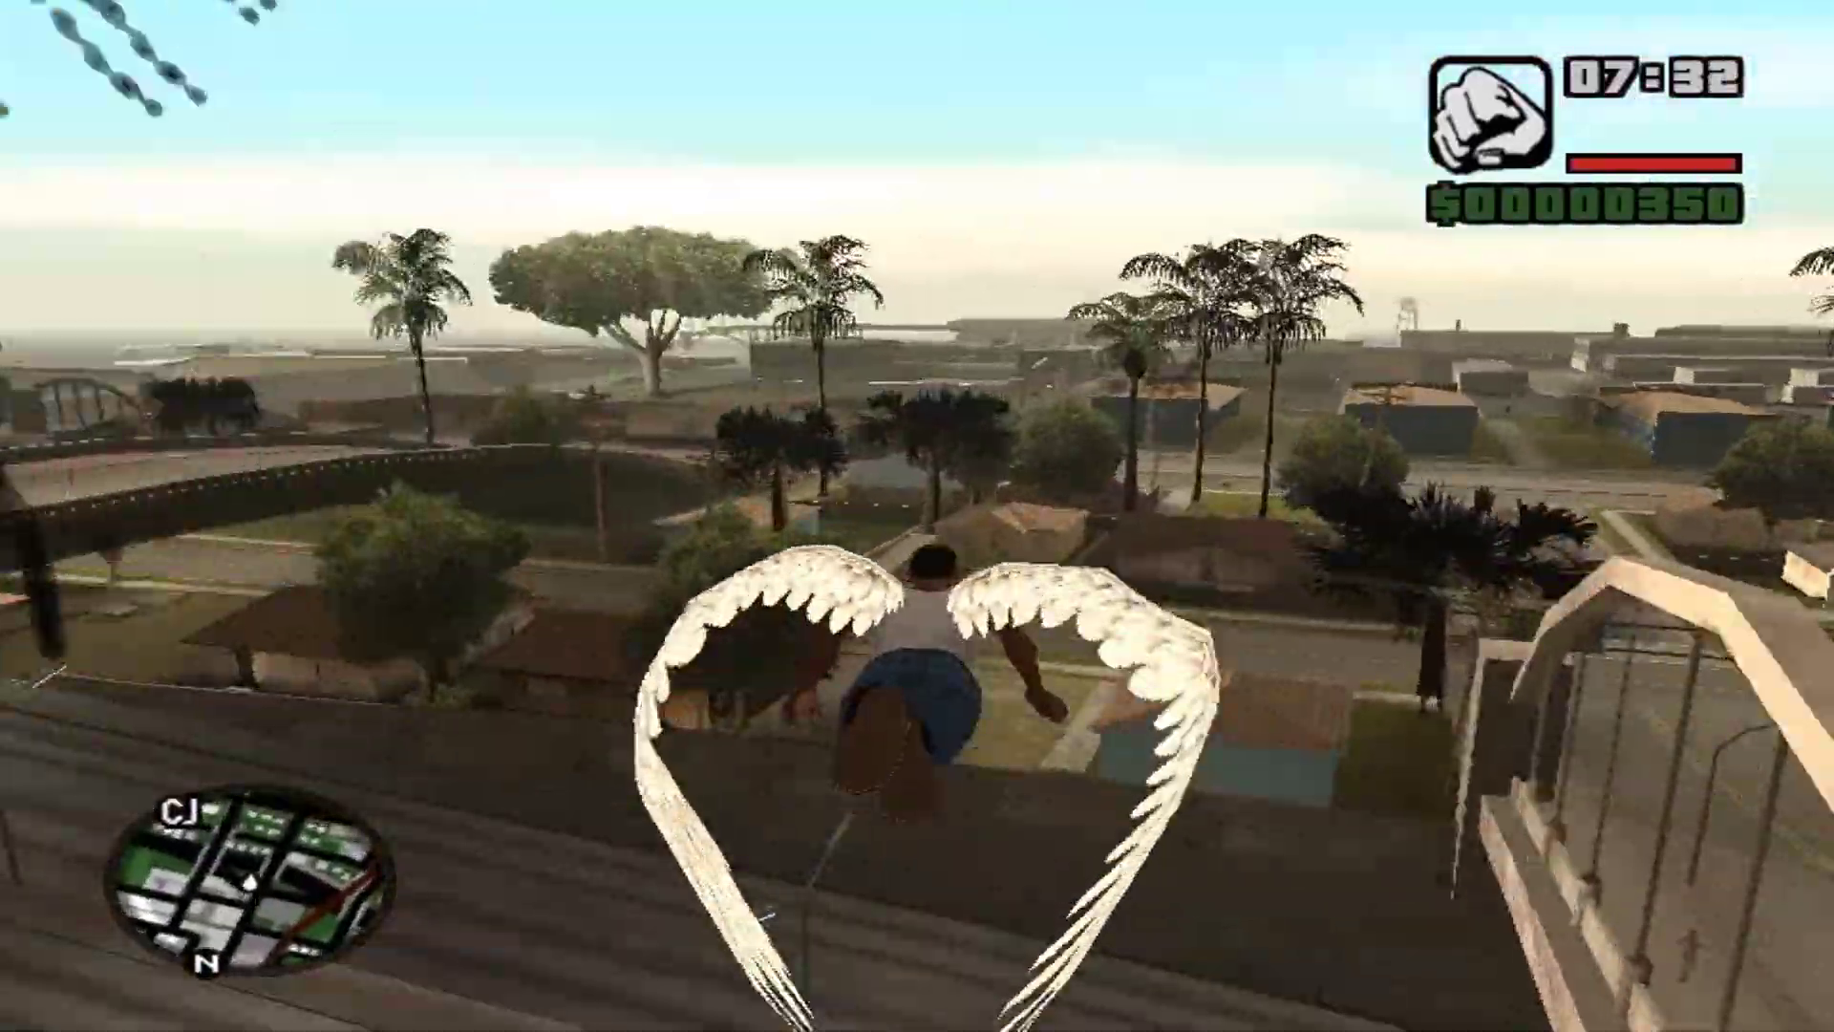
pyautogui.press('w')
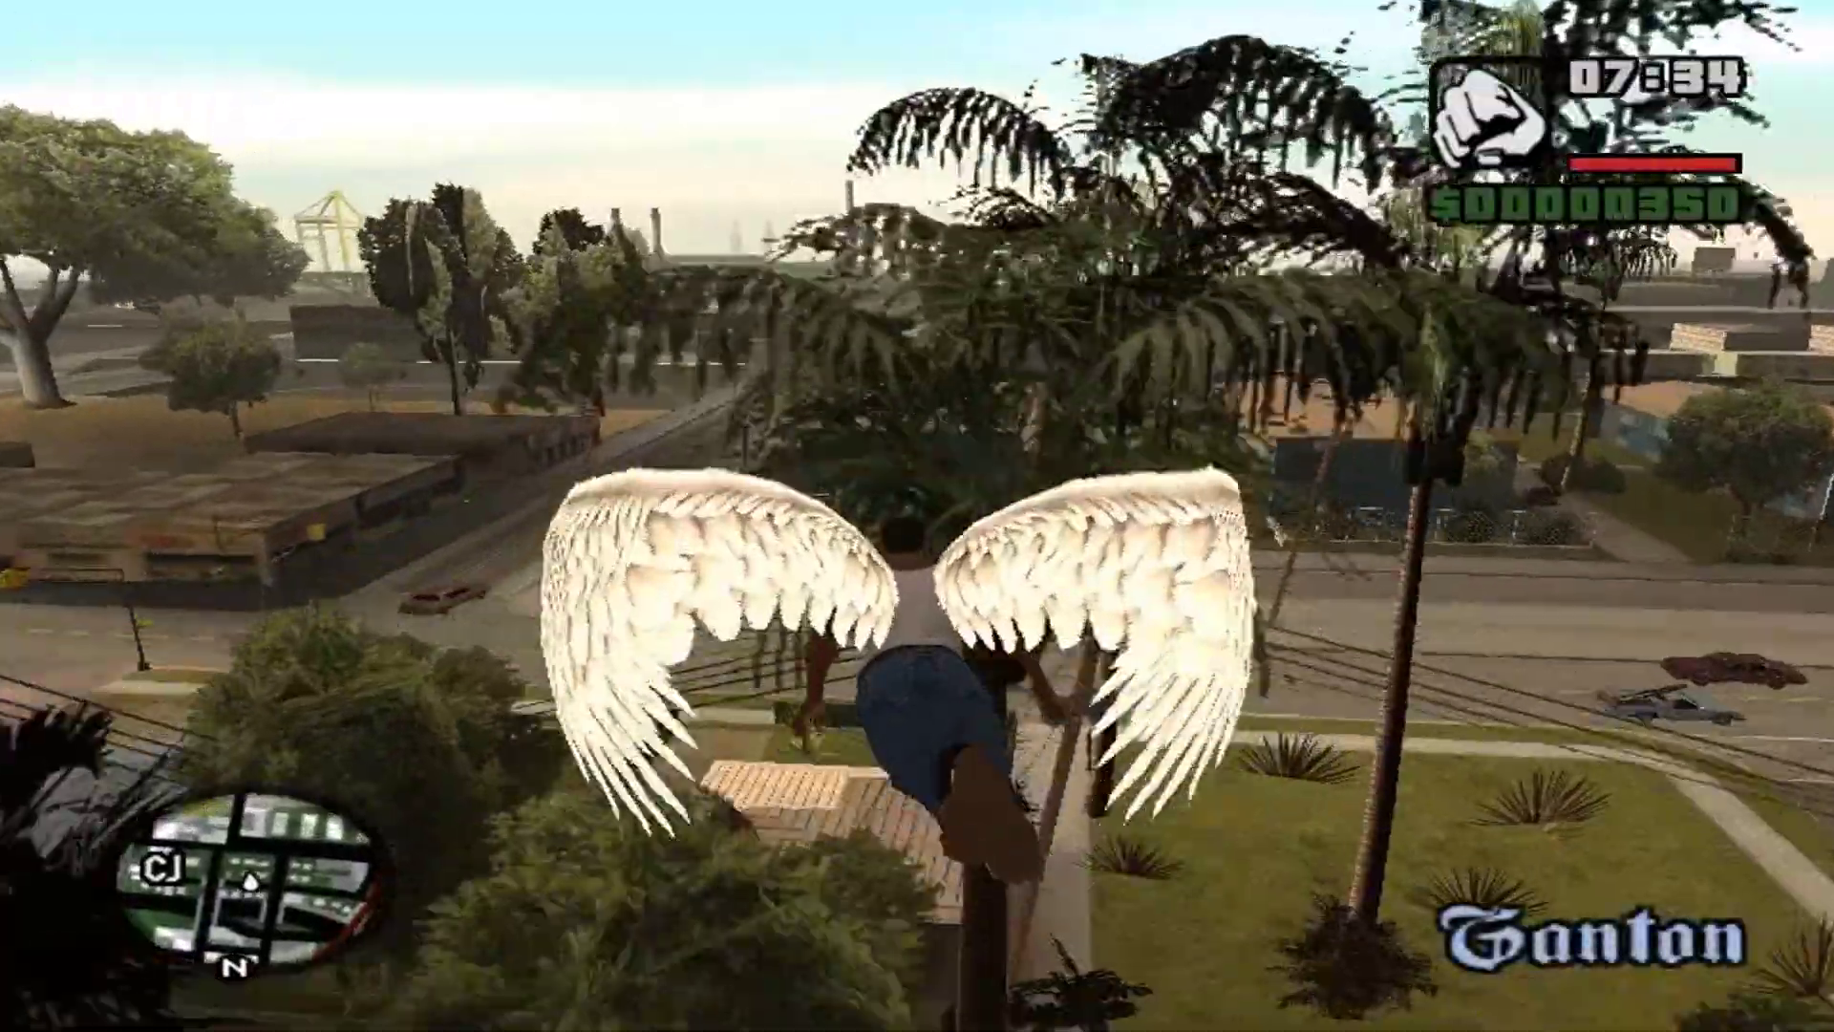
pyautogui.press('w')
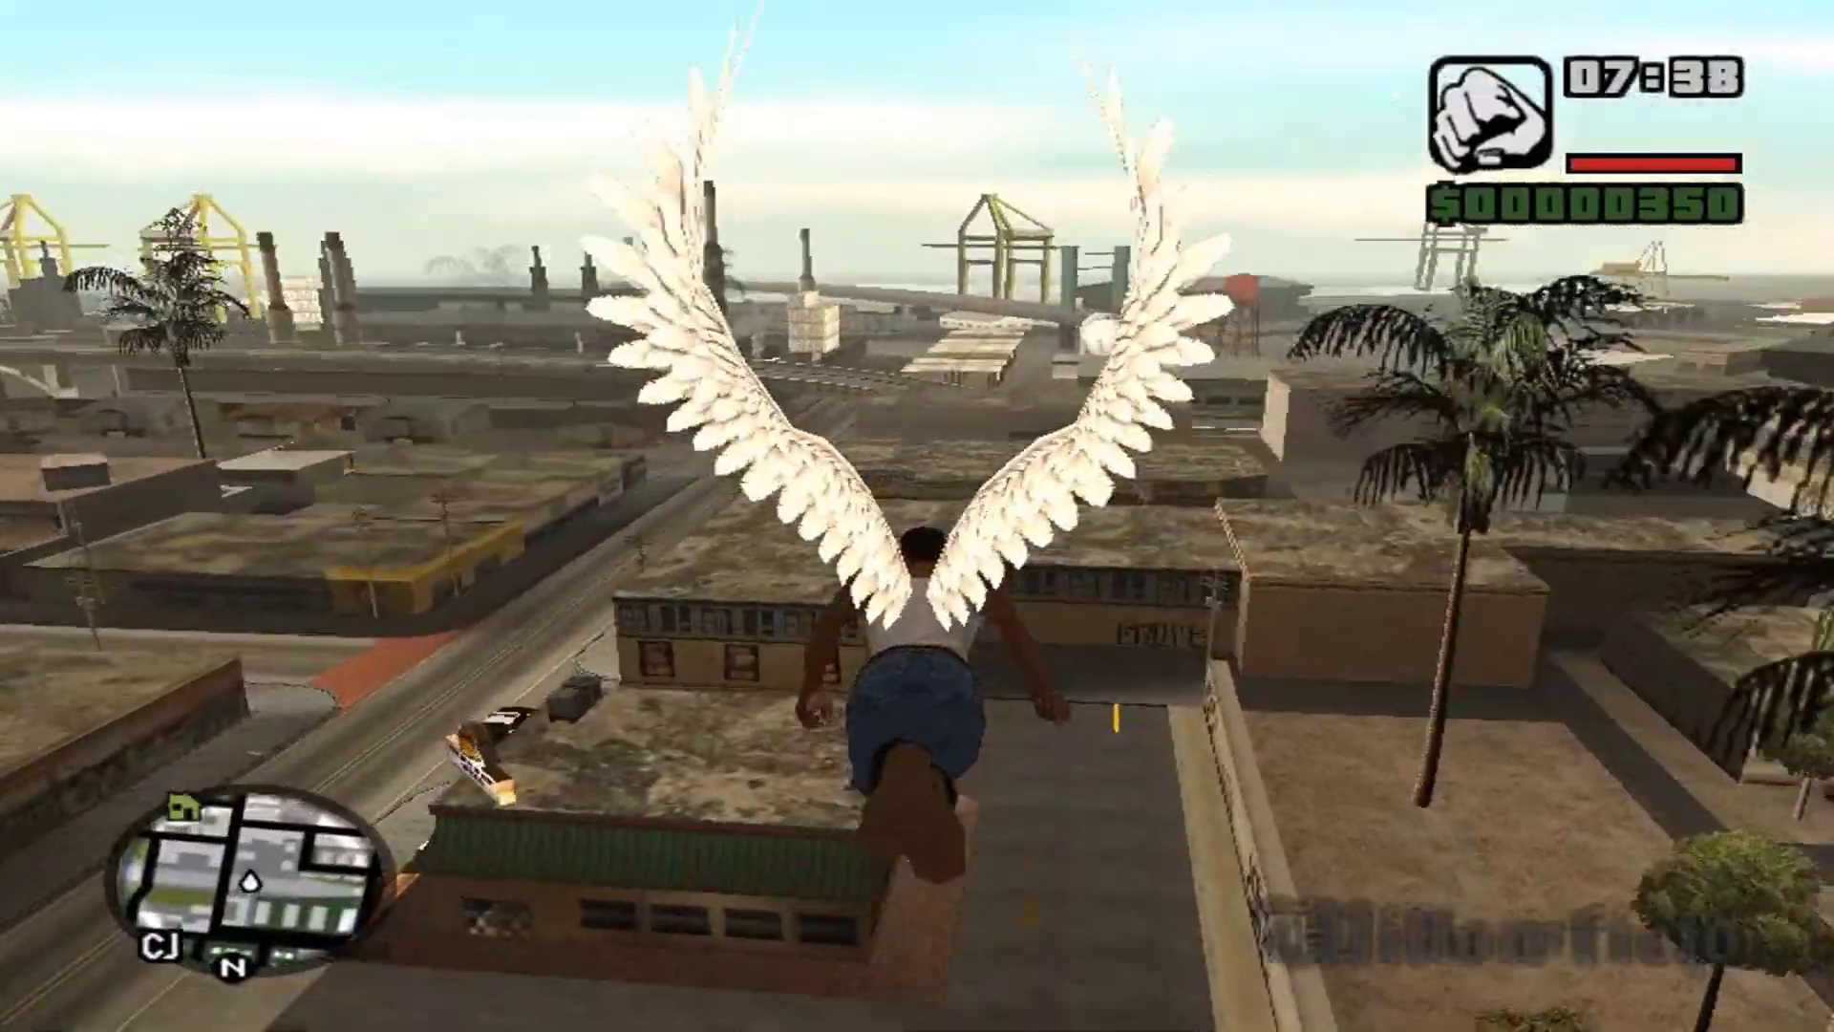
pyautogui.press('w')
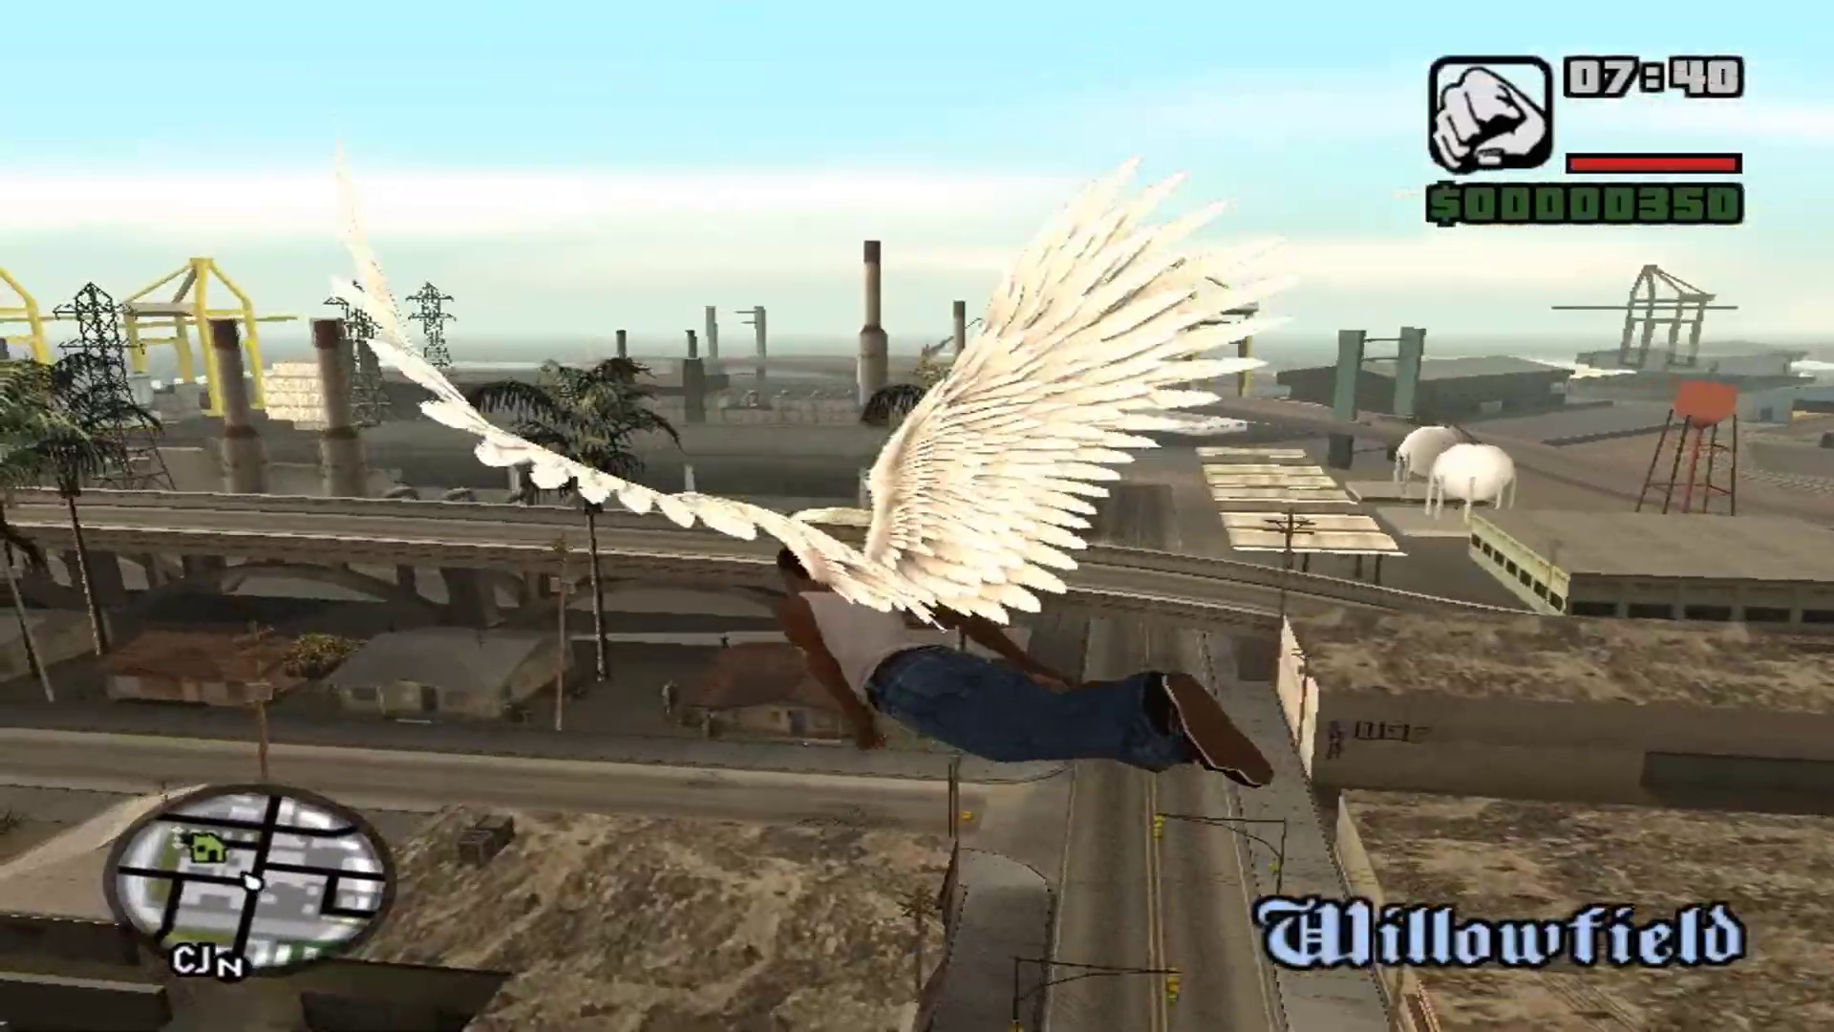
pyautogui.press('w')
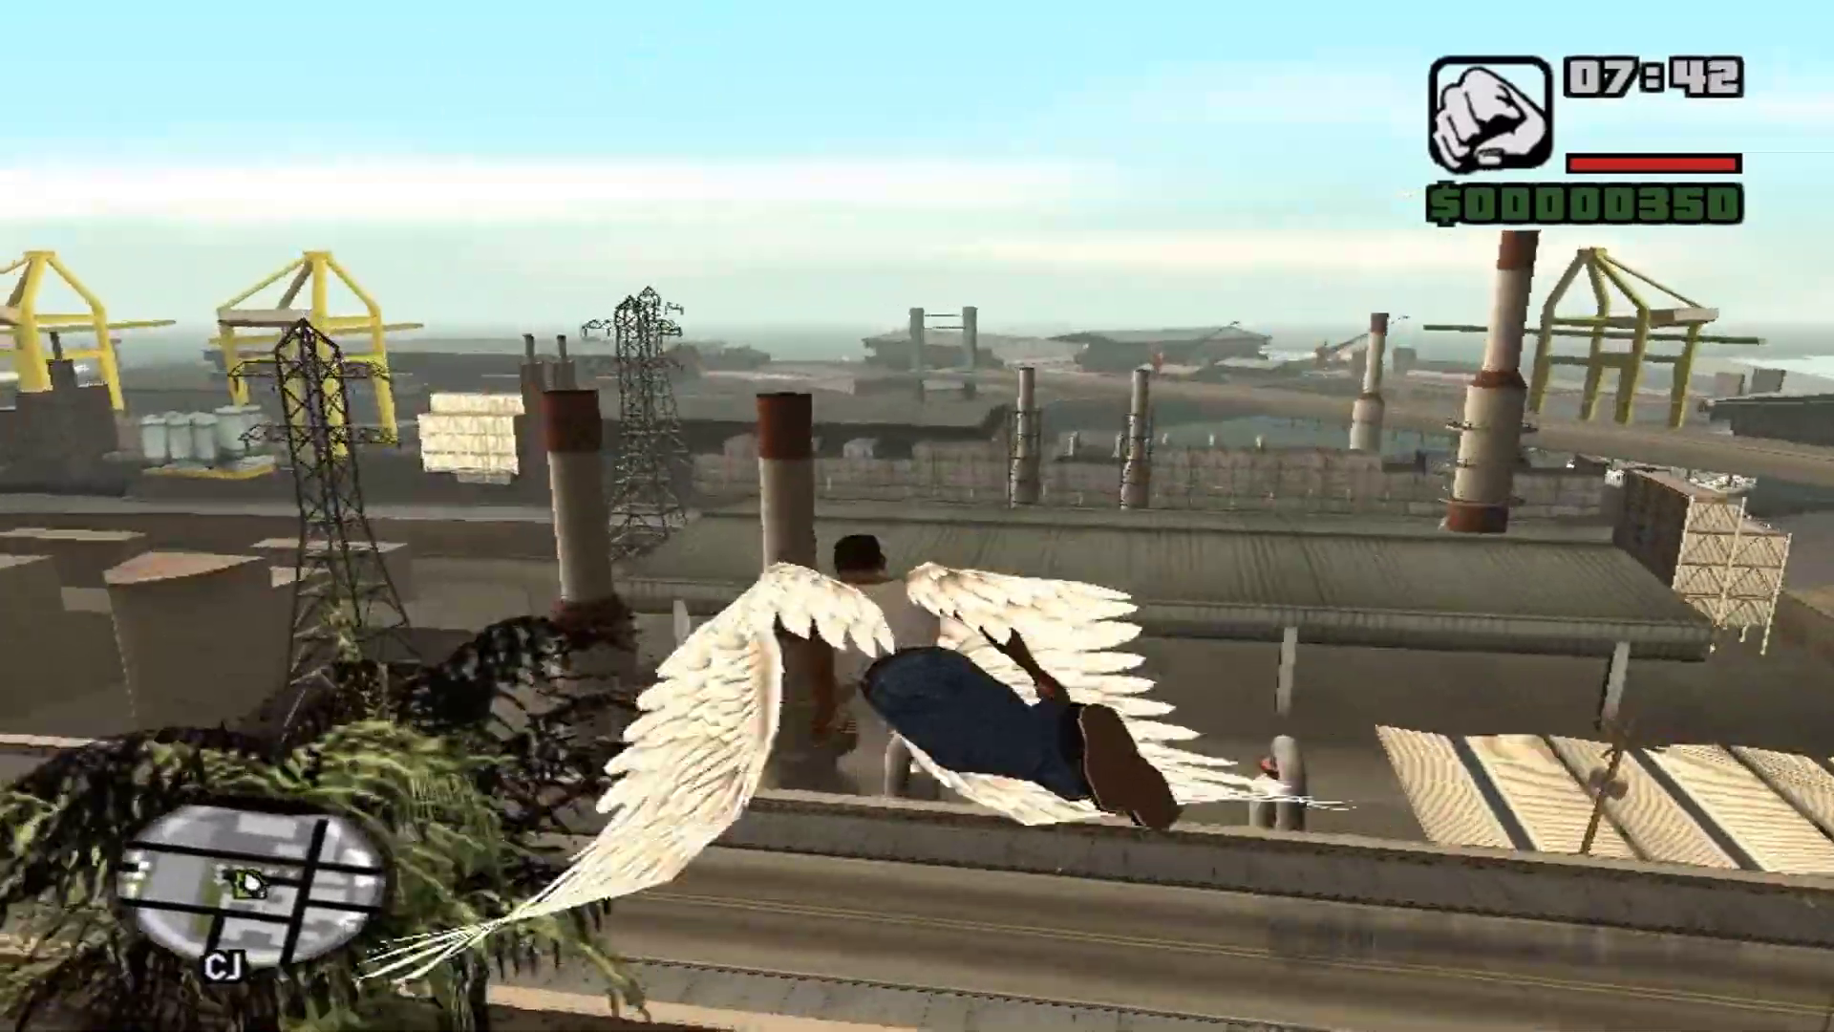
pyautogui.press('w')
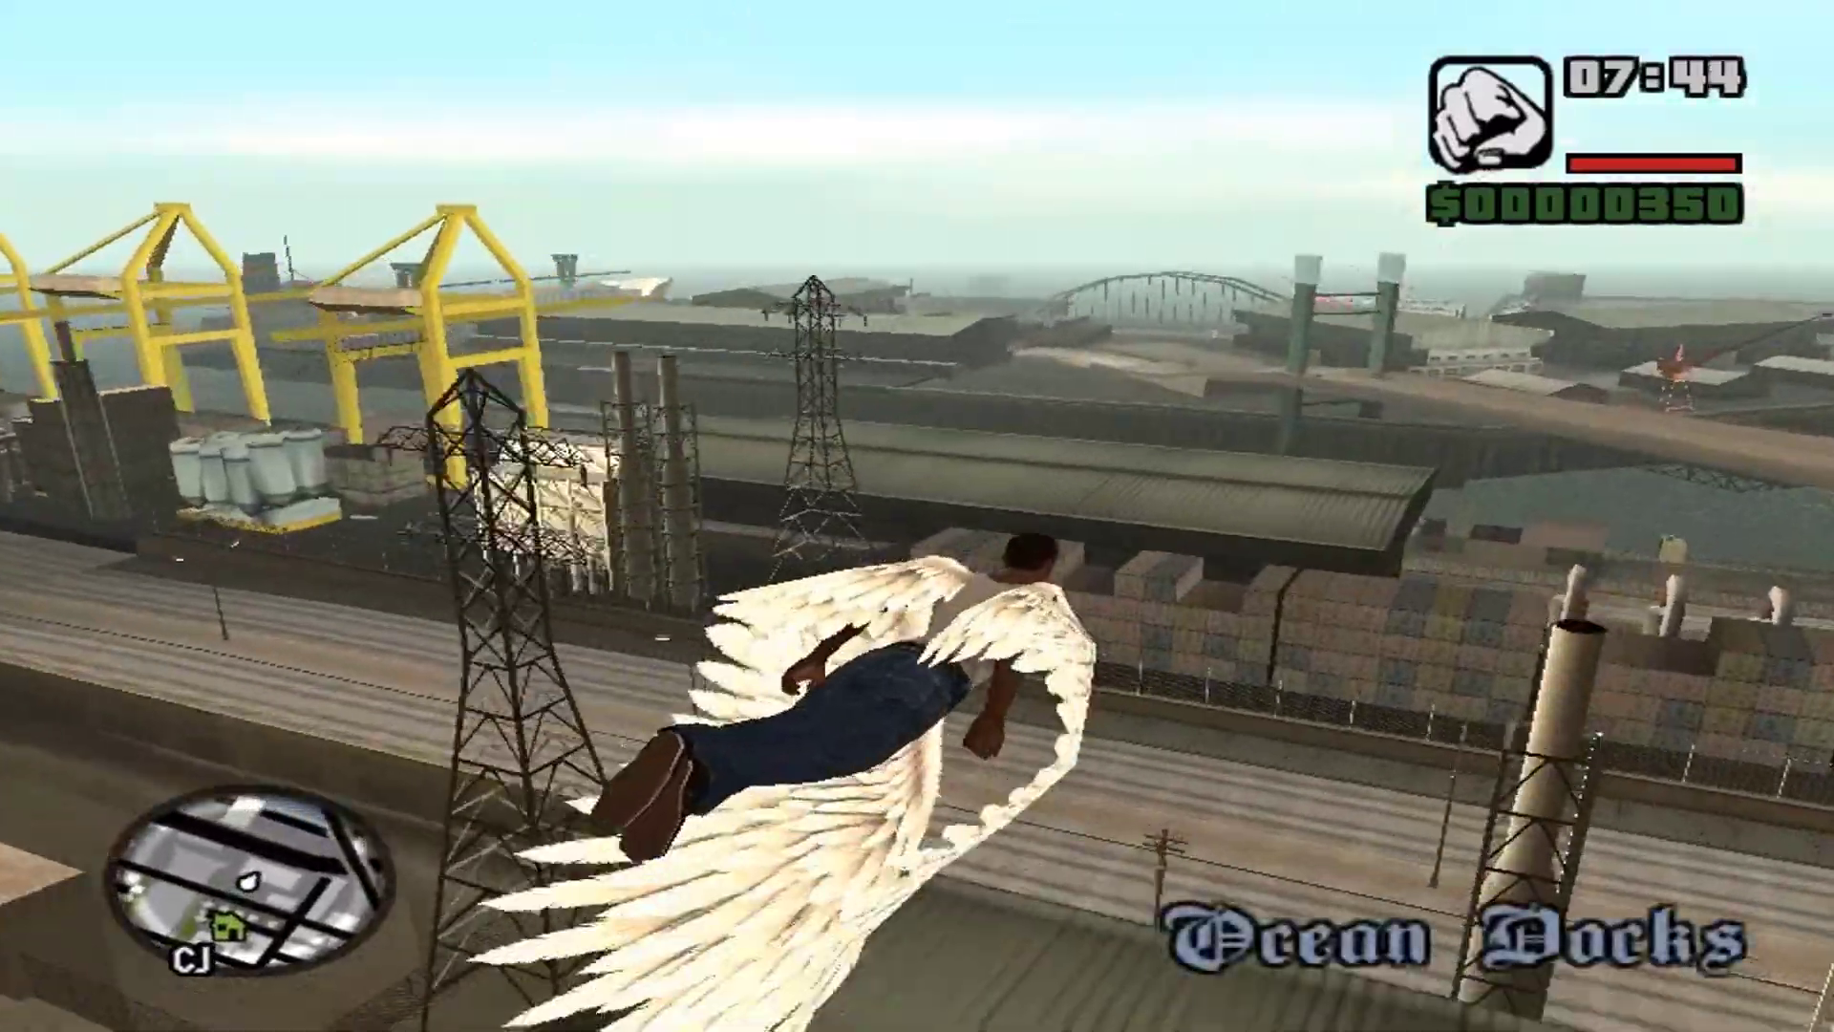
pyautogui.press('w')
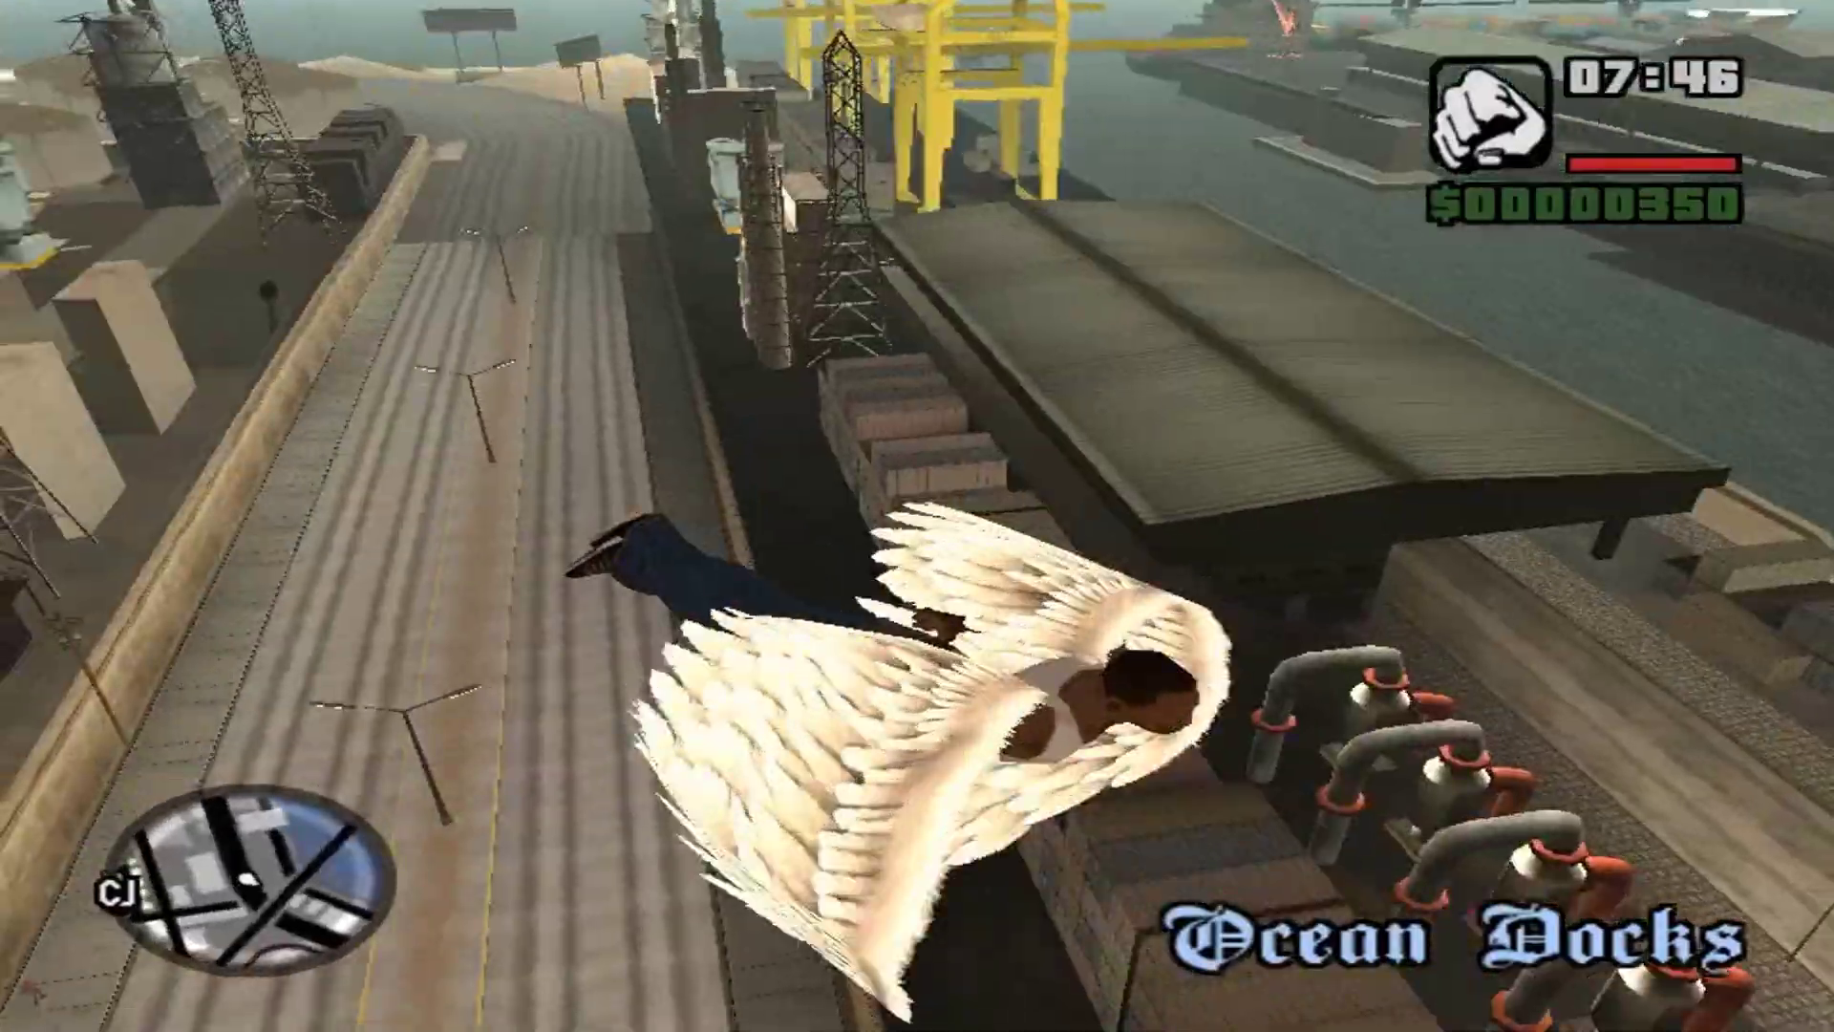
pyautogui.press('w')
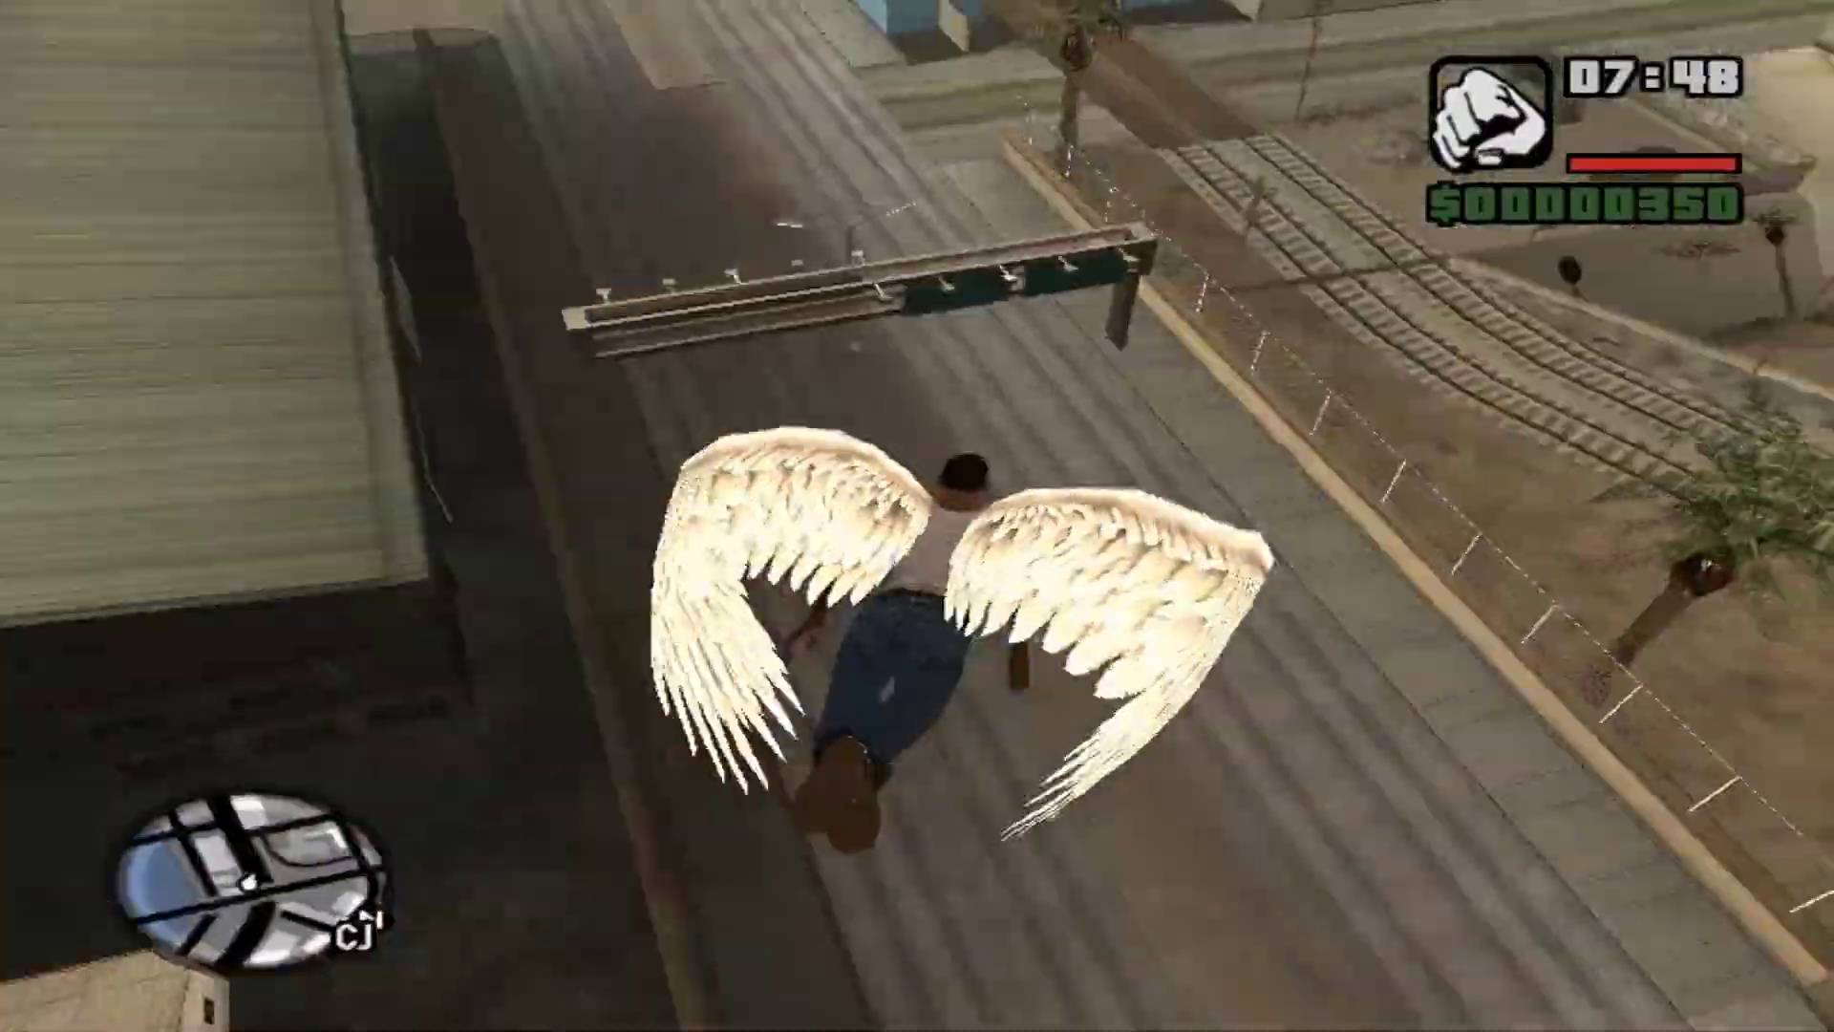
pyautogui.press('w')
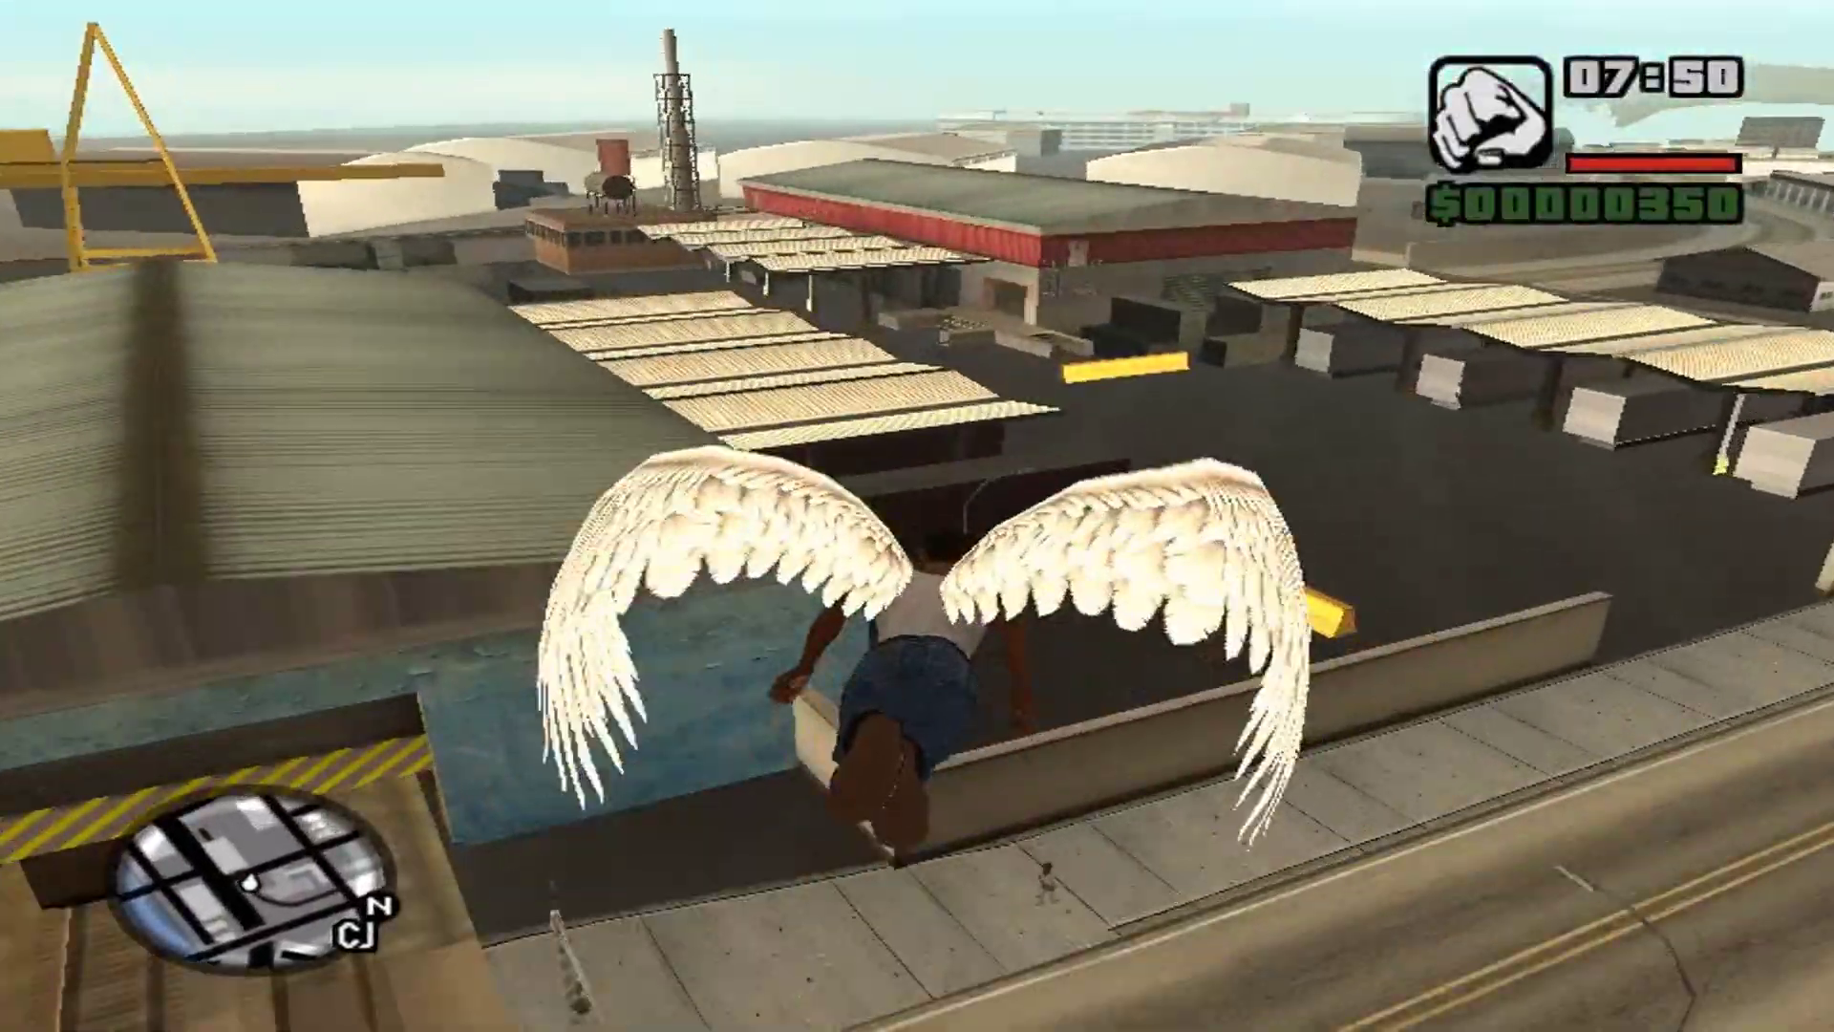
pyautogui.press('w')
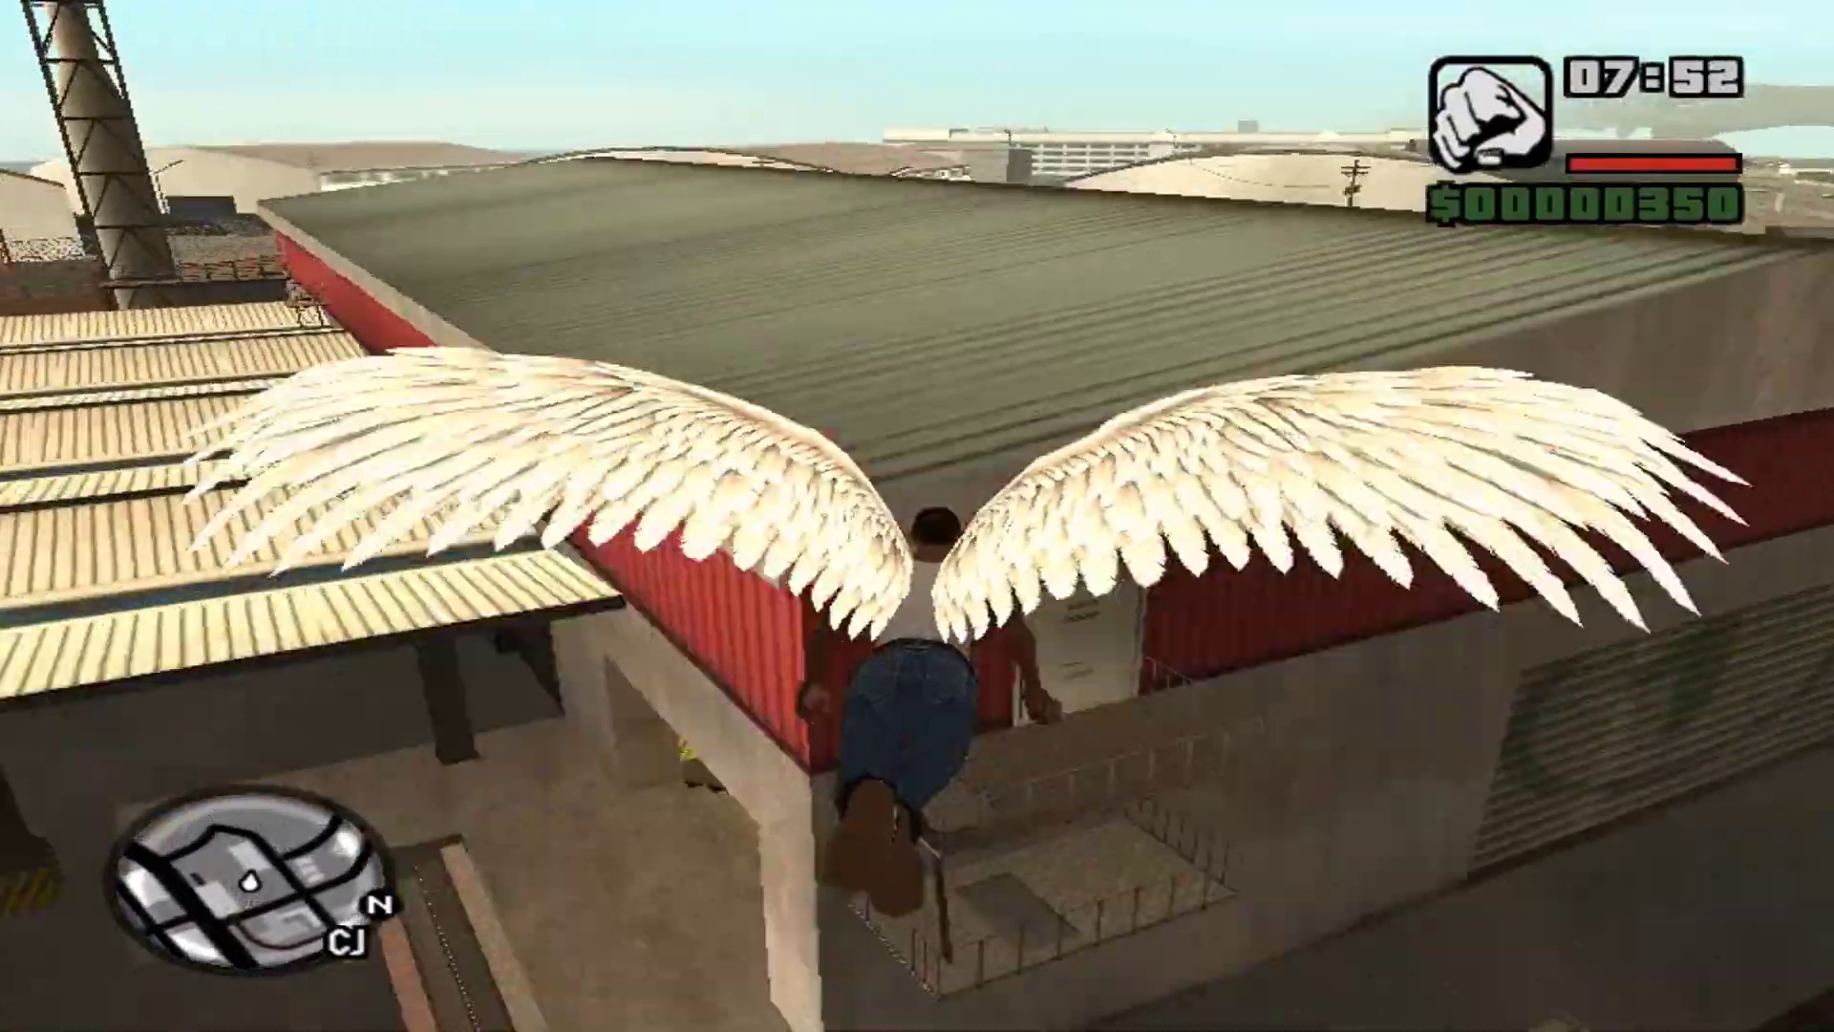